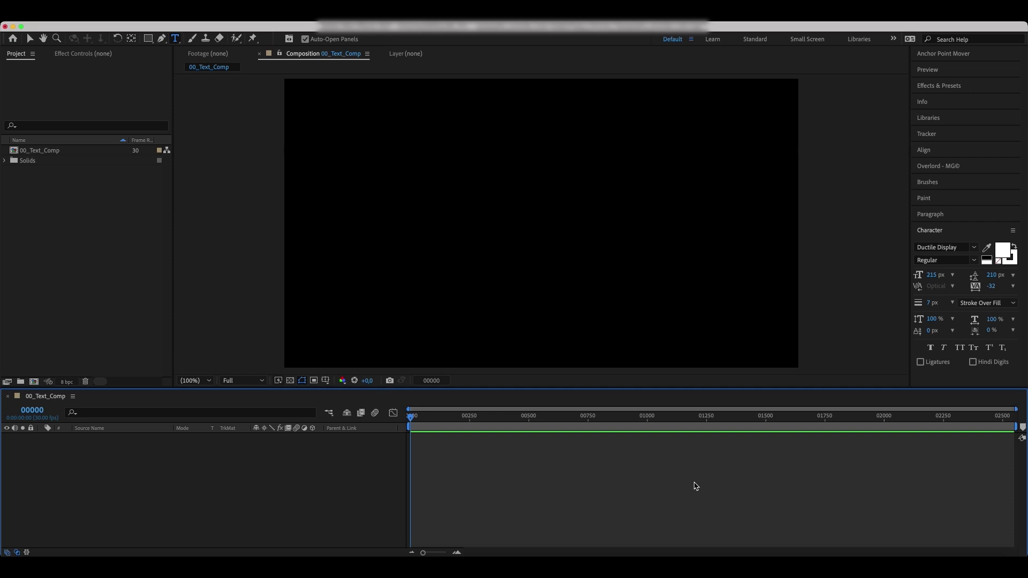
- Create a new text layer reading TRIPPY
right_click(110, 482)
mouse_move(131, 419)
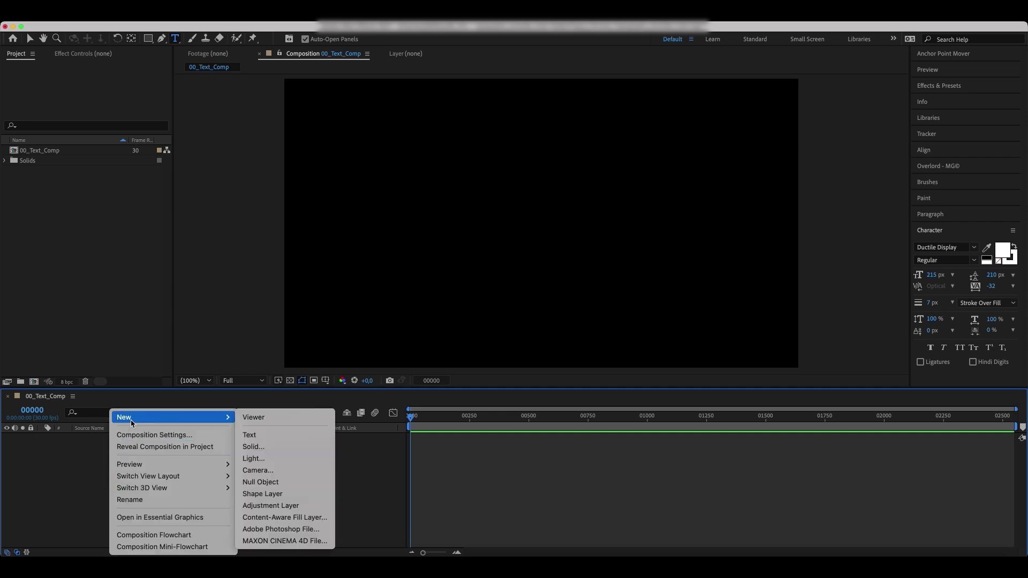
left_click(263, 434)
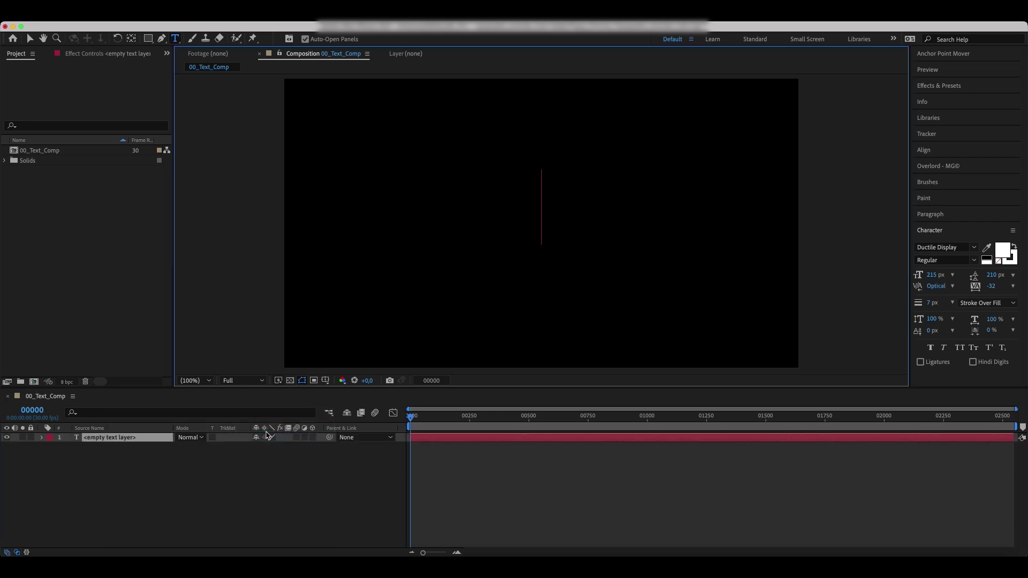
type("TRIPPY")
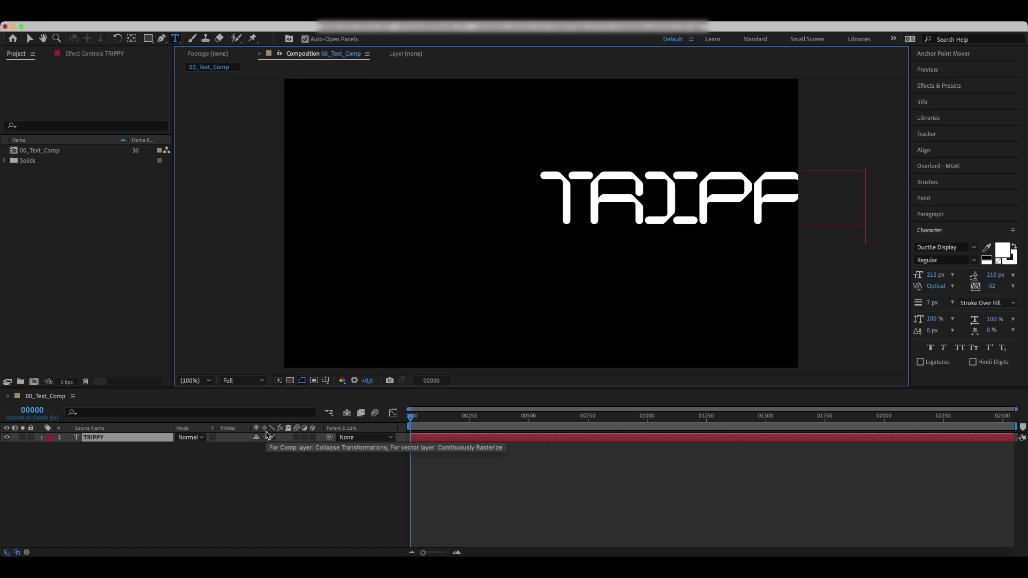
left_click(126, 439)
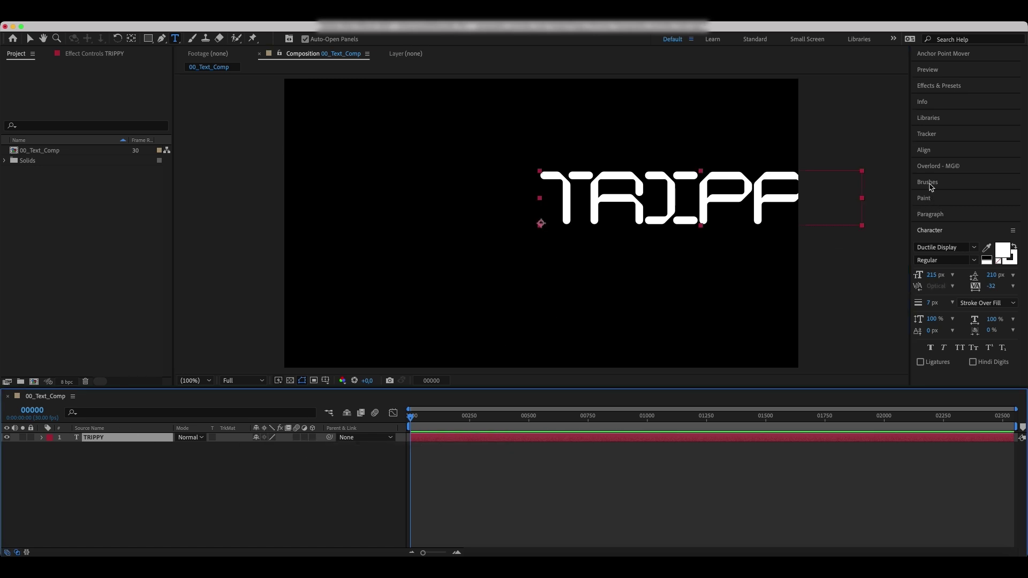
- Centre TRIPPY horizontally and vertically in the comp and move its anchor point to the text centre
left_click(926, 152)
left_click(939, 177)
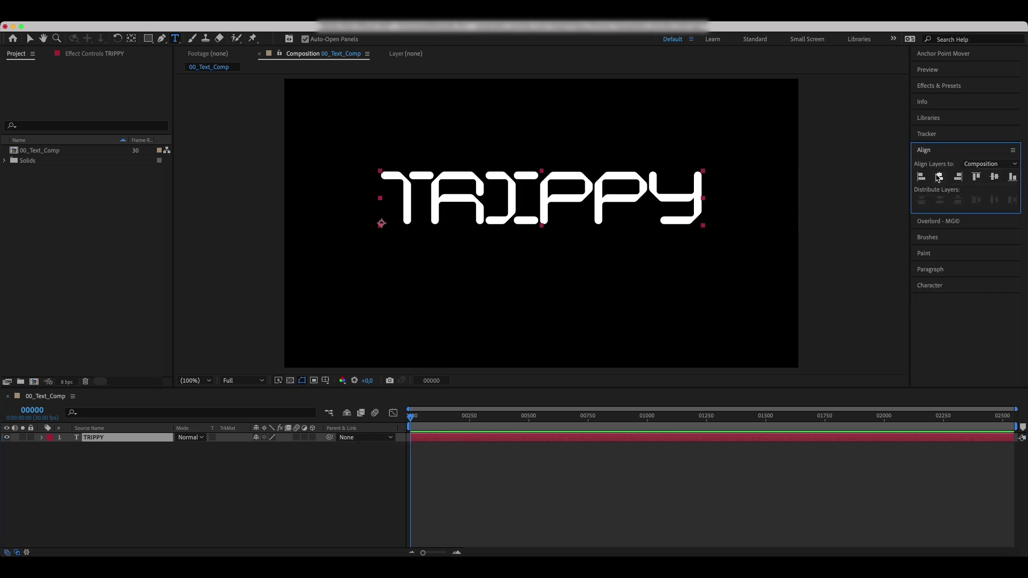
left_click(994, 177)
left_click(943, 54)
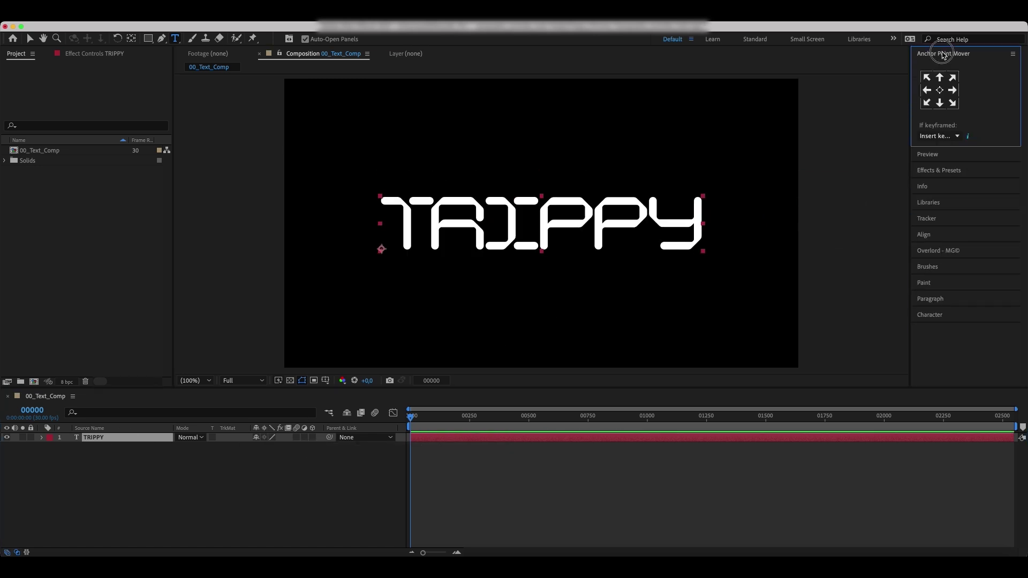
left_click(940, 90)
left_click(943, 54)
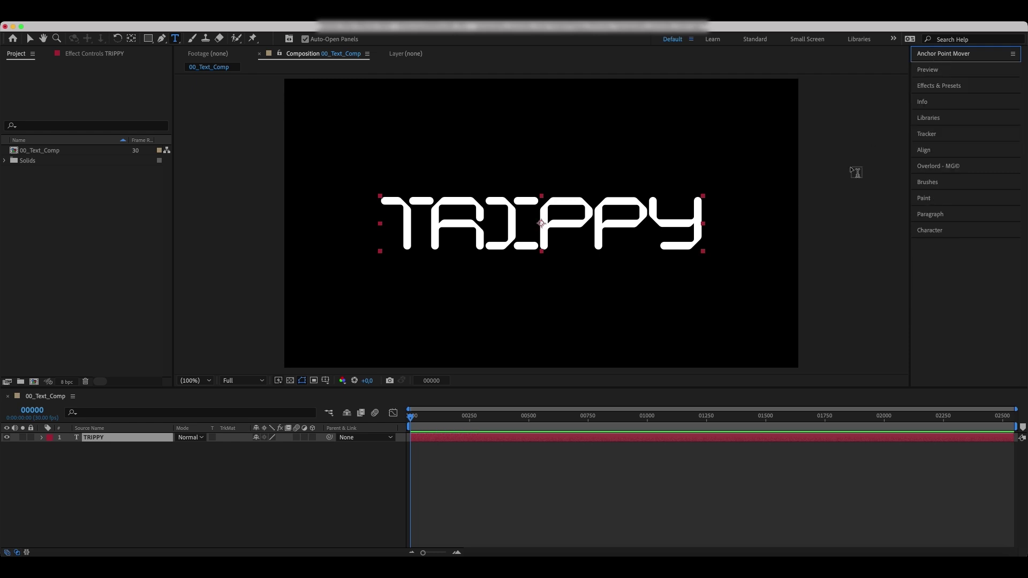
key("v")
left_click(78, 284)
- Import Map.mov from Finder, make a composition from it and rename it Map_Comp
left_click(28, 549)
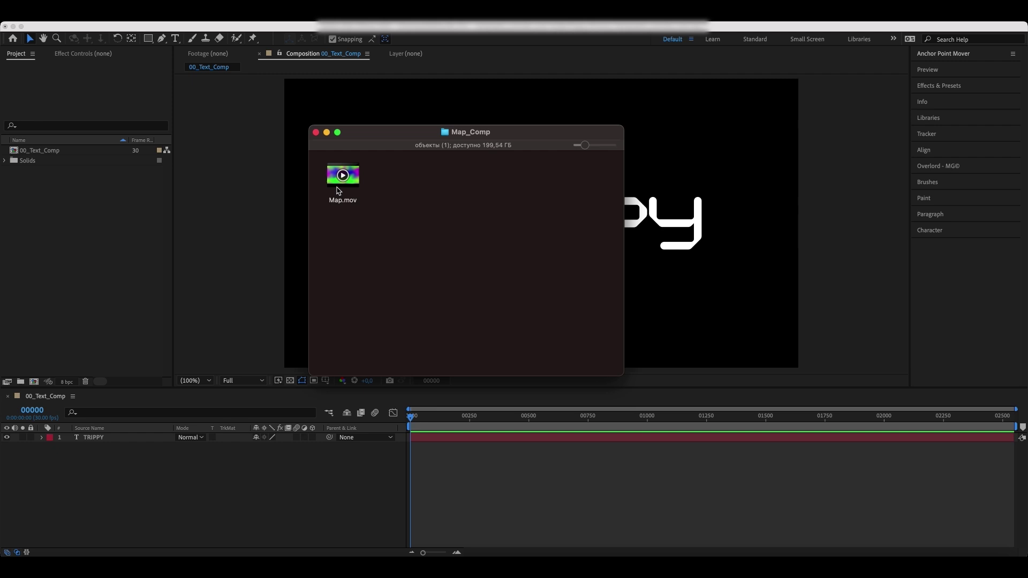
left_click_drag(338, 187, 88, 227)
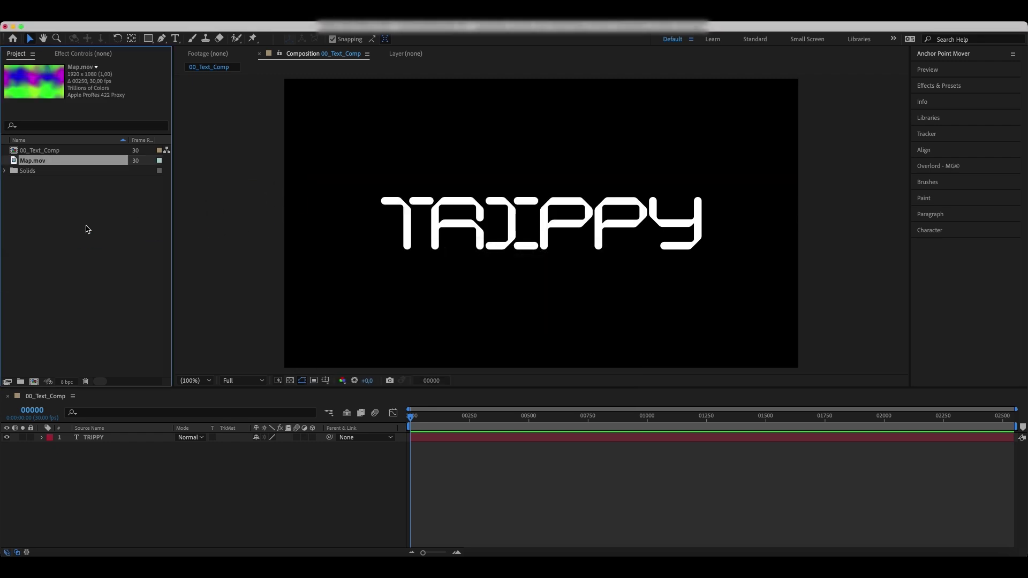
left_click_drag(44, 167, 34, 381)
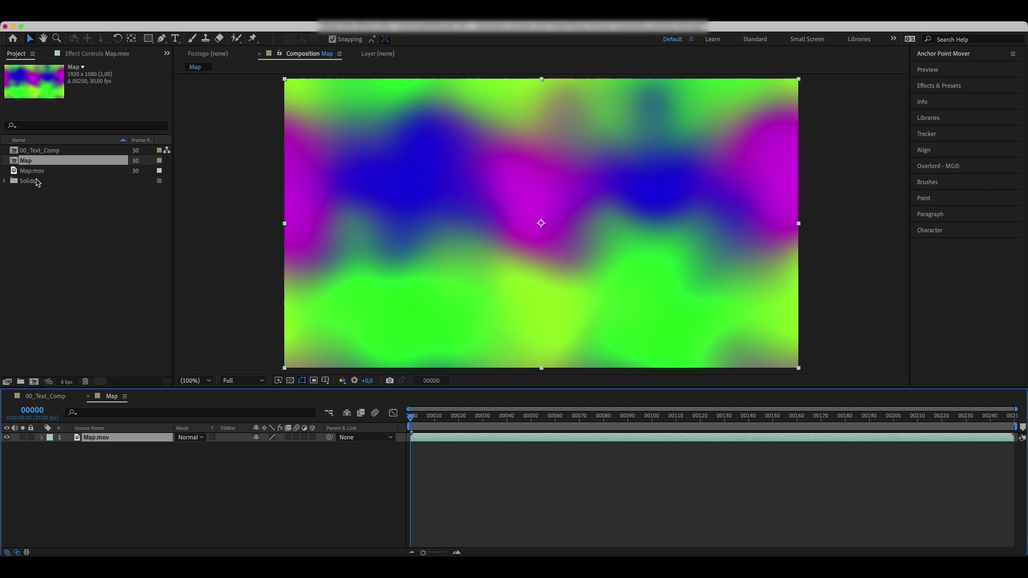
left_click(42, 164)
key("Return")
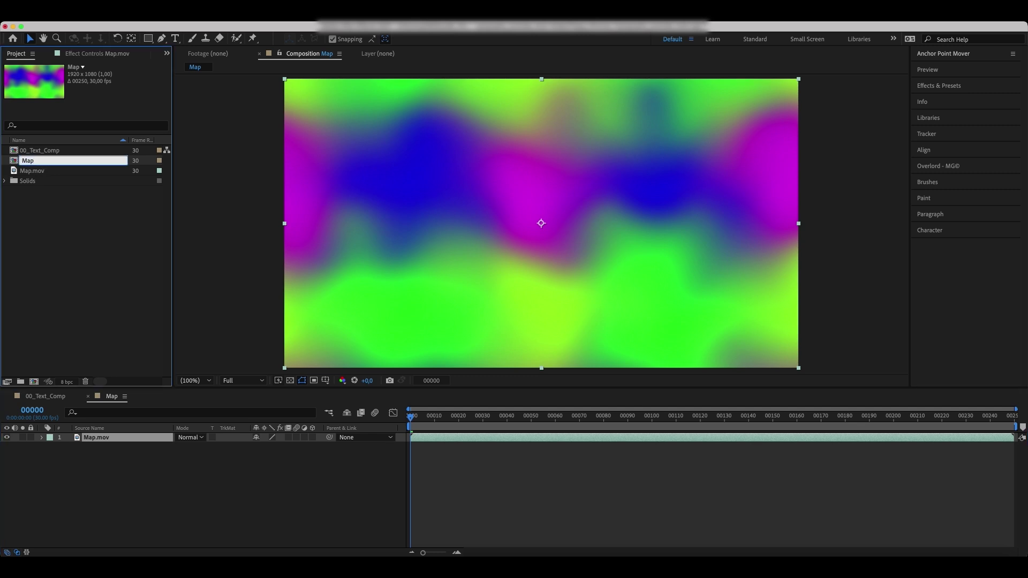
type("_Comp")
key("Return")
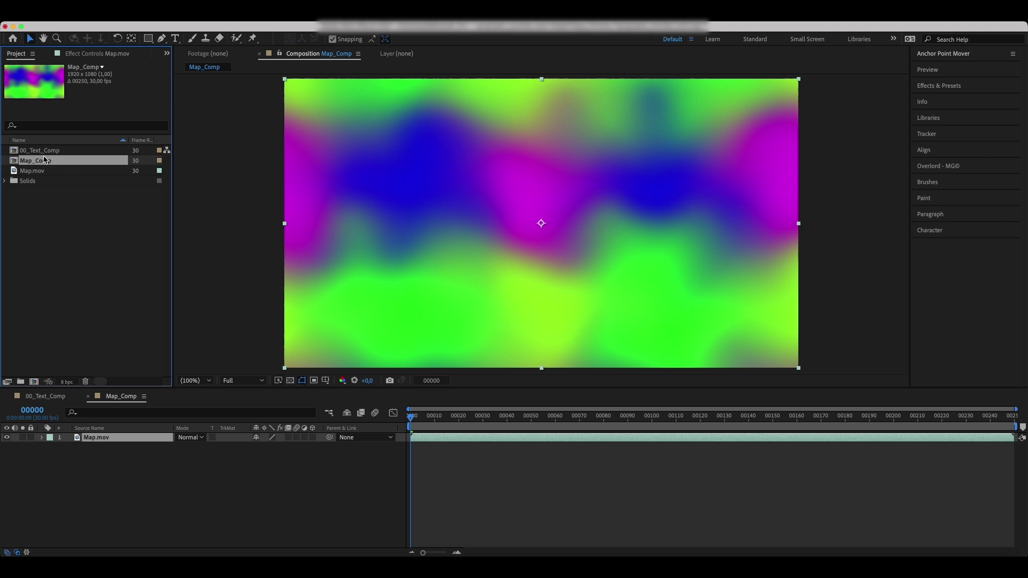
- Nest 00_Text_Comp in a new comp renamed 00_Text_Comp_2 and add Map_Comp beneath it
left_click(88, 396)
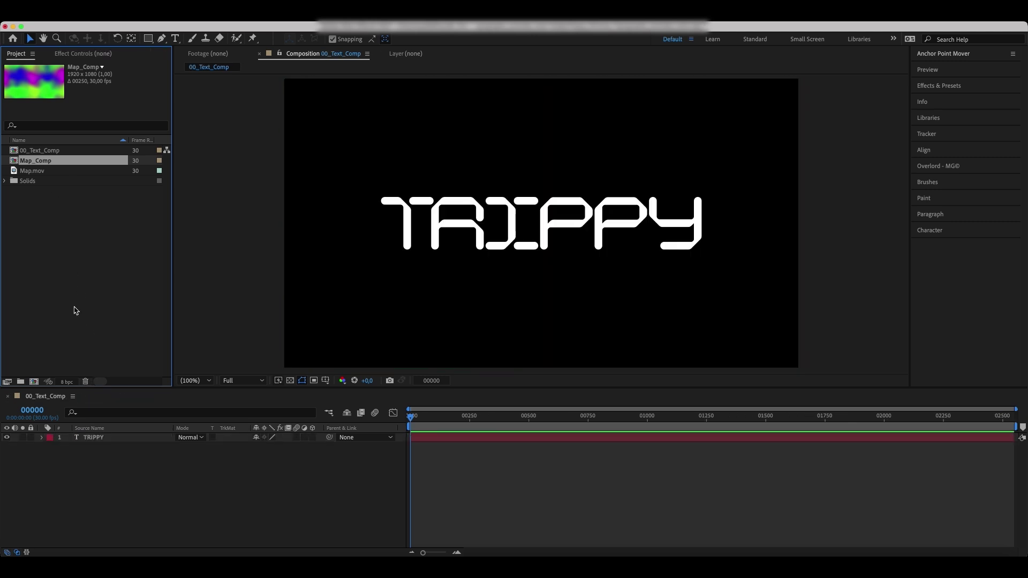
left_click(43, 150)
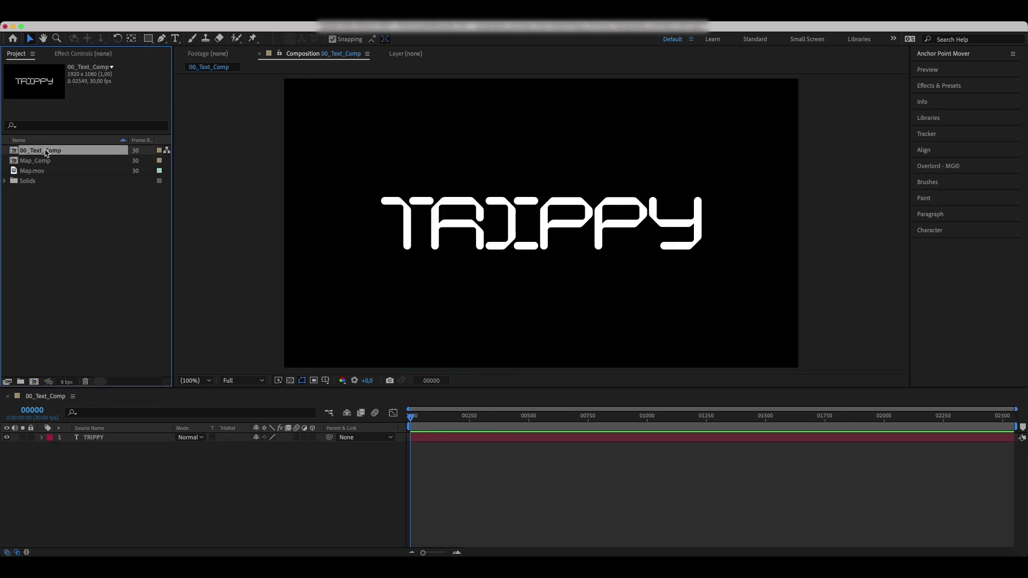
left_click_drag(46, 152, 34, 382)
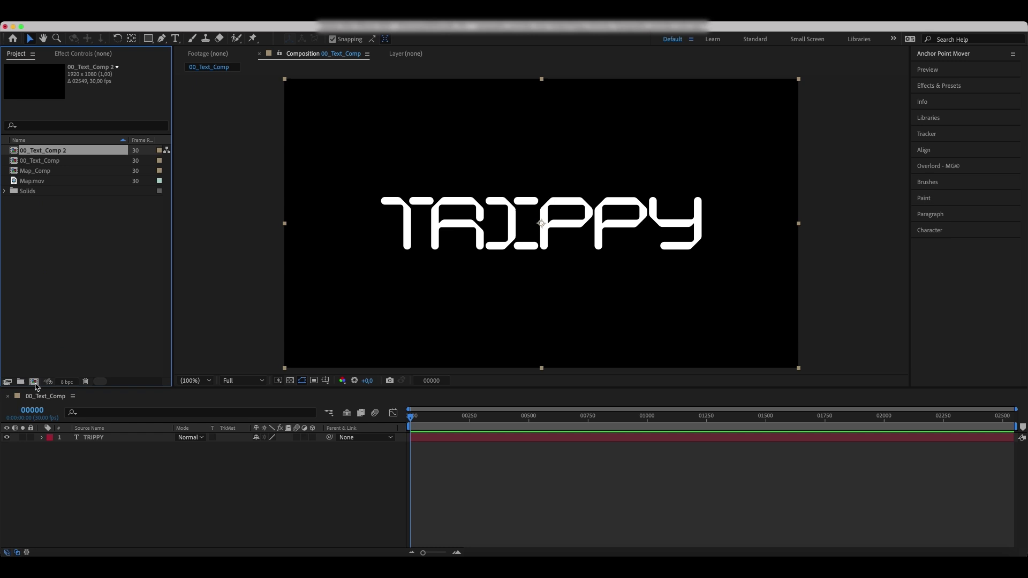
left_click(52, 163)
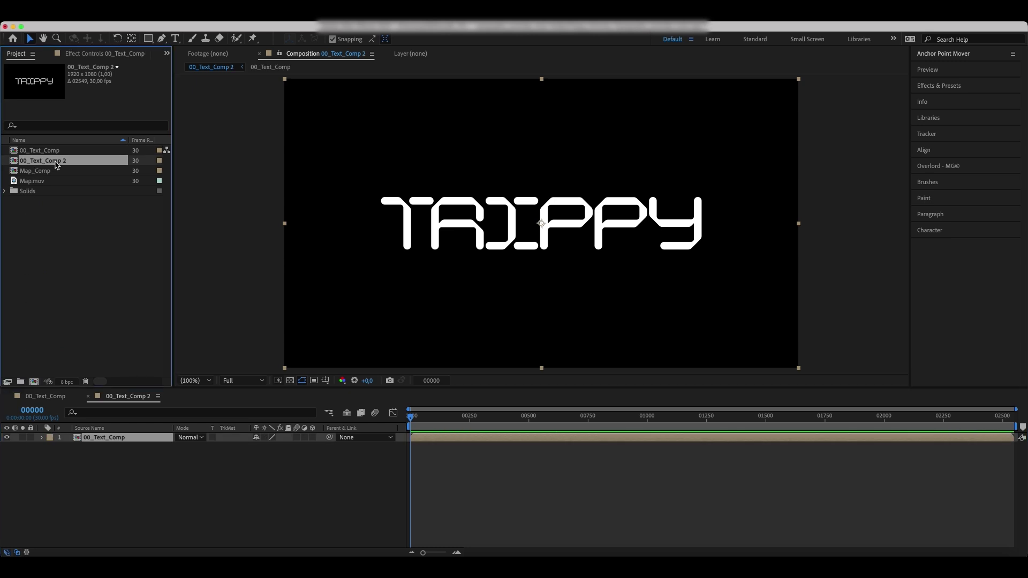
key("Return")
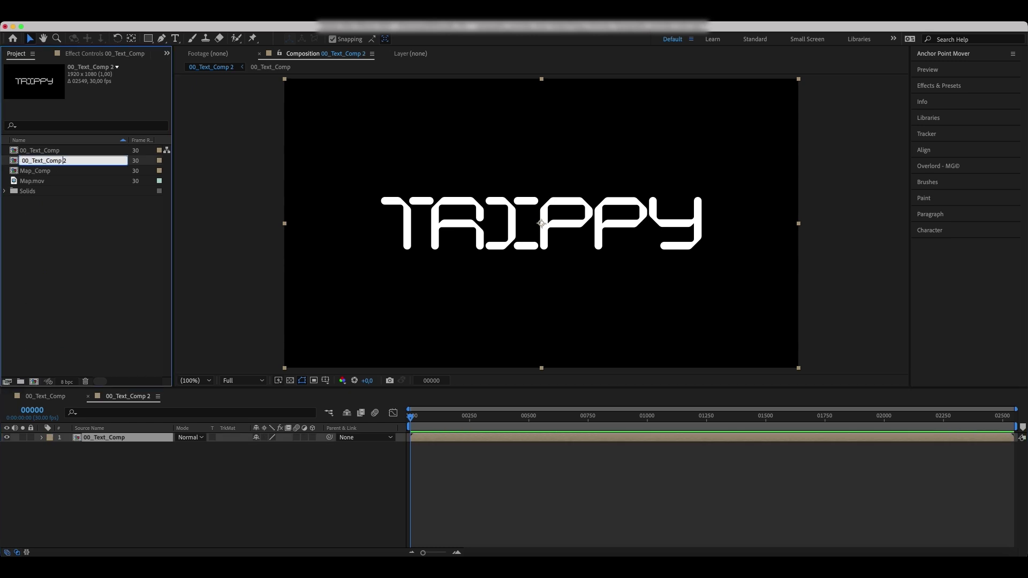
type("_")
key("Return")
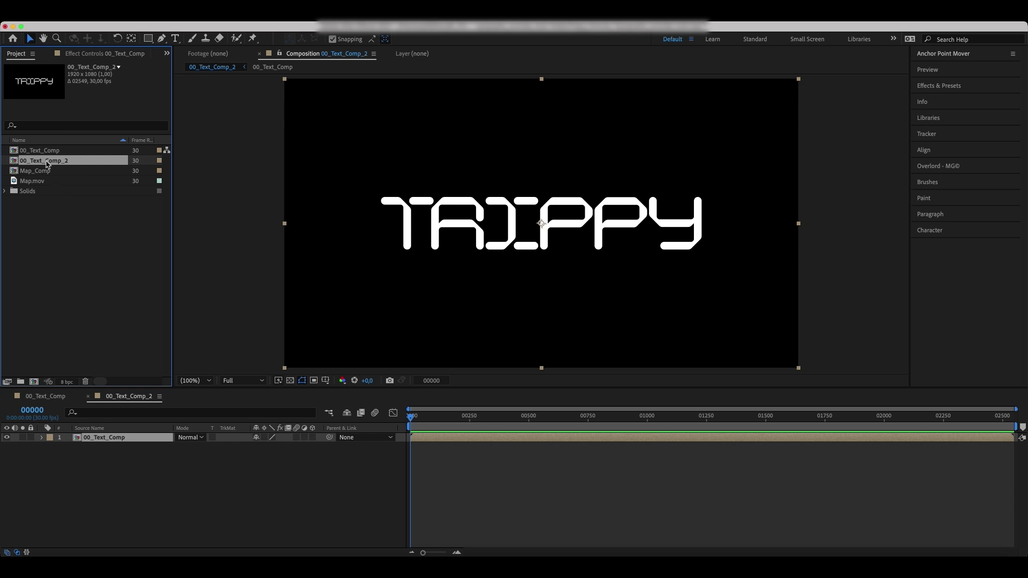
left_click_drag(40, 171, 107, 457)
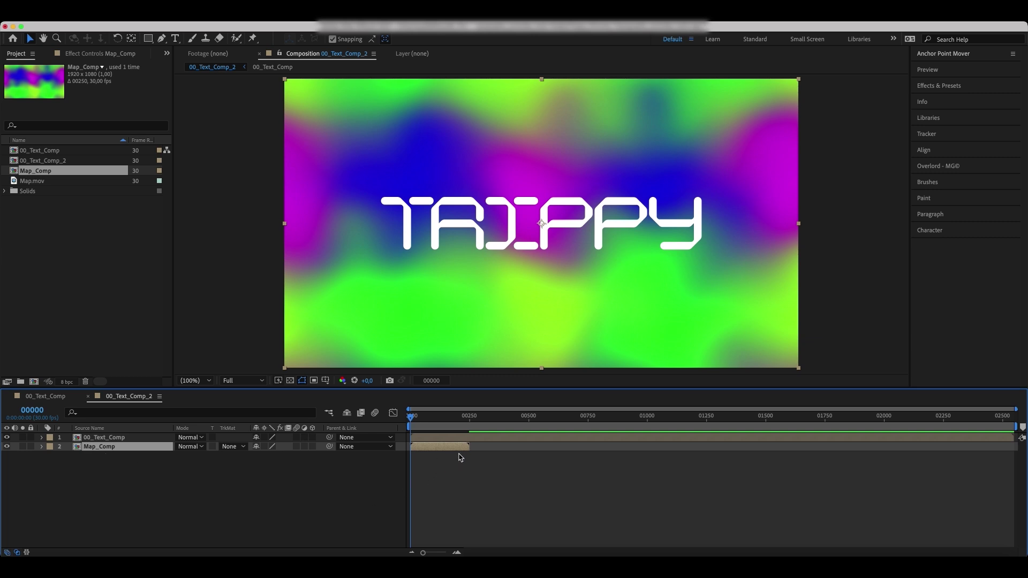
- Set the 00_Text_Comp_2 duration to 250 frames in Composition Settings
key("super+k")
left_click(535, 408)
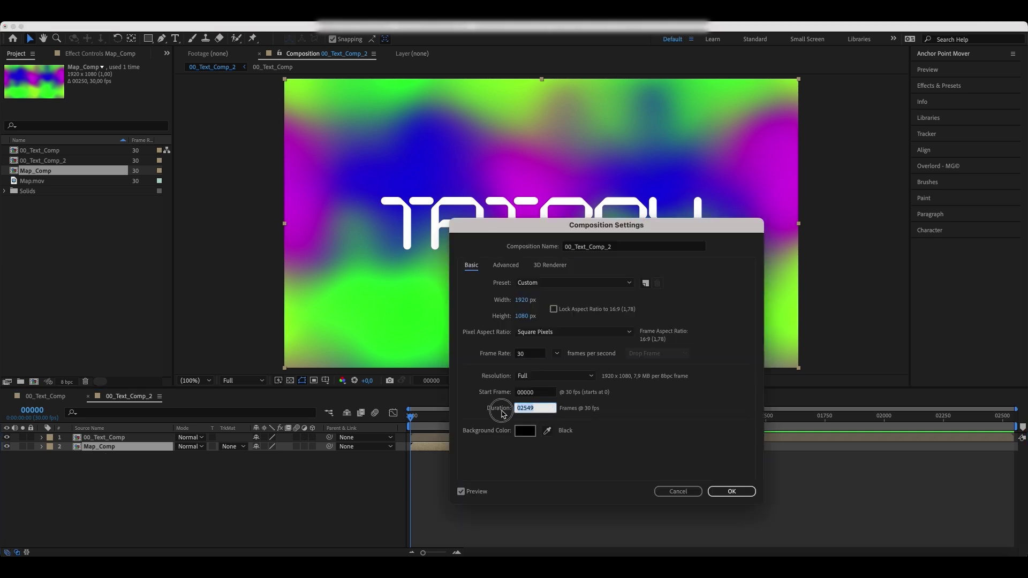
type("250")
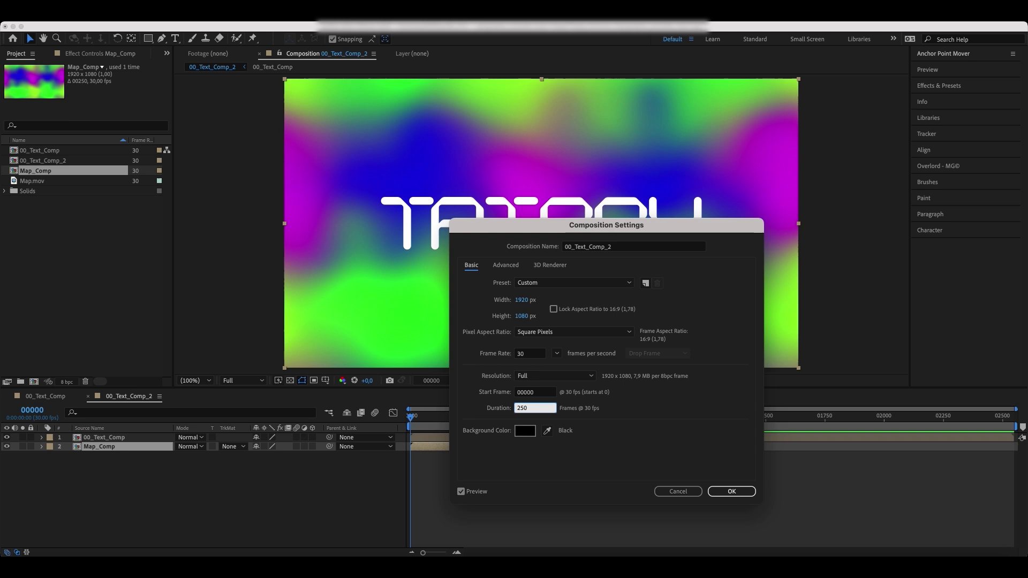
key("Tab")
key("Return")
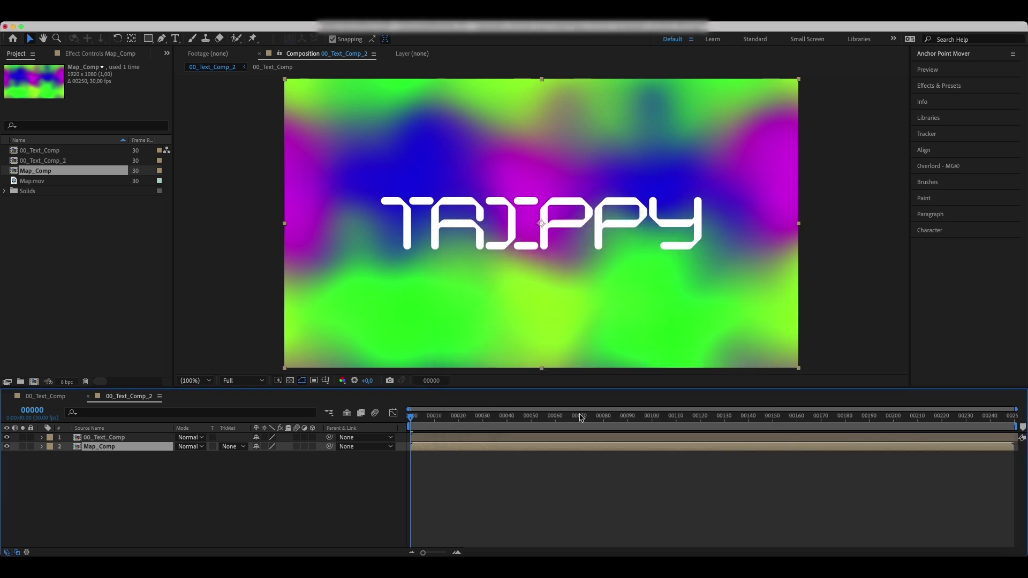
- Preview the comp, then set Map_Comp's track matte to Alpha Matte 00_Text_Comp
key("space")
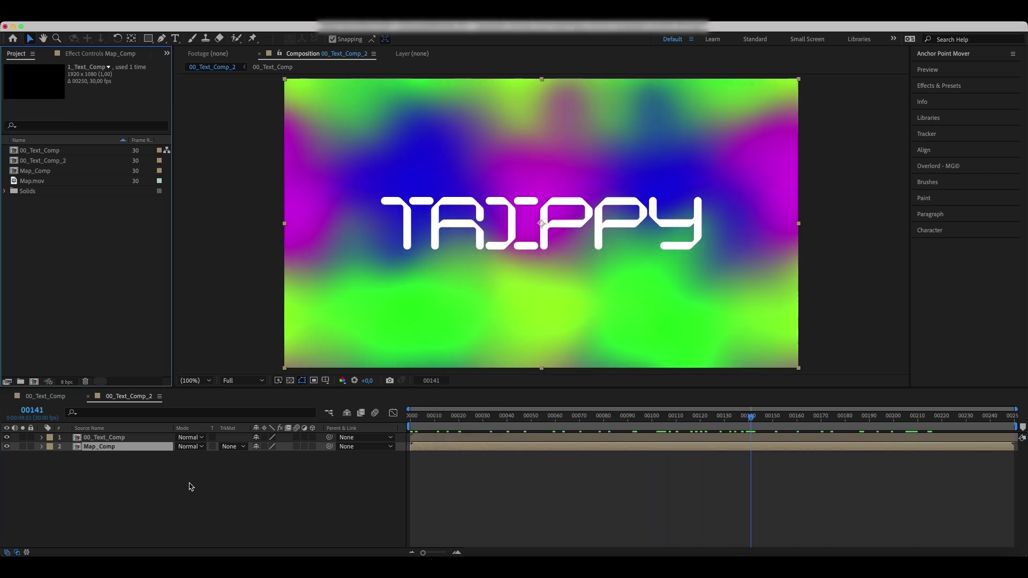
left_click(233, 447)
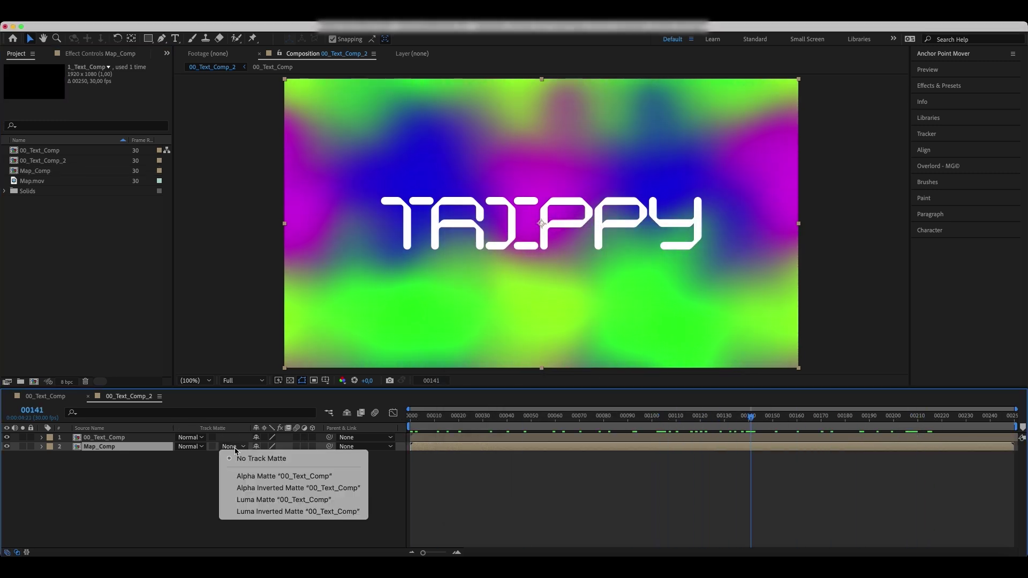
left_click(262, 476)
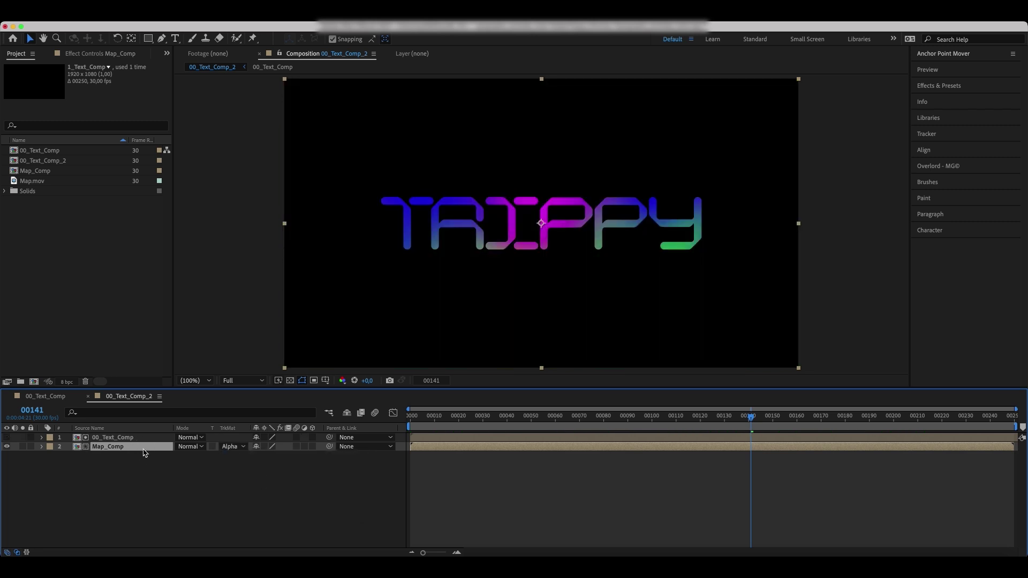
- Apply CC Blobbylize to Map_Comp with 00_Text_Comp as the blob layer
left_click(934, 86)
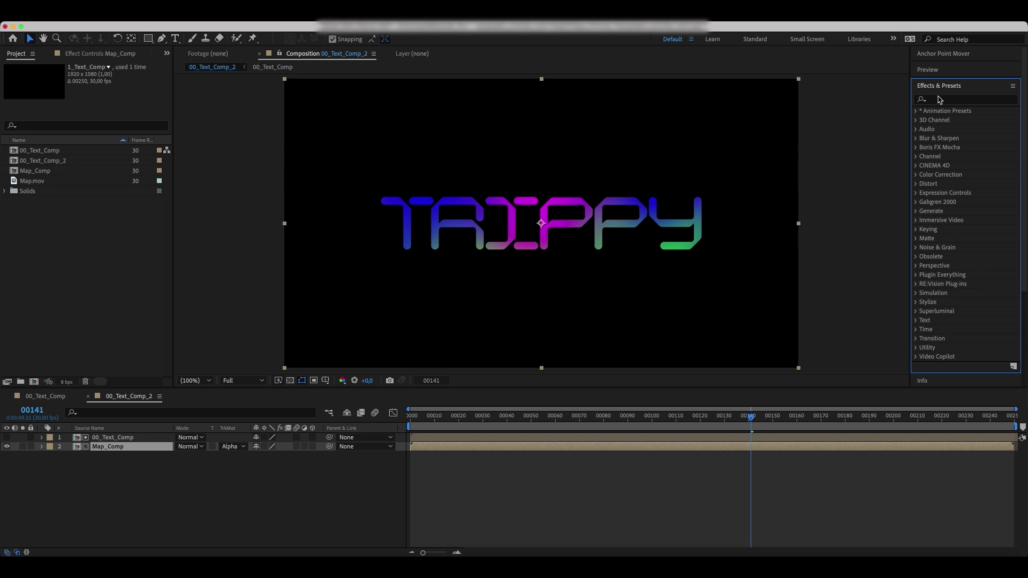
left_click(939, 99)
type("cc")
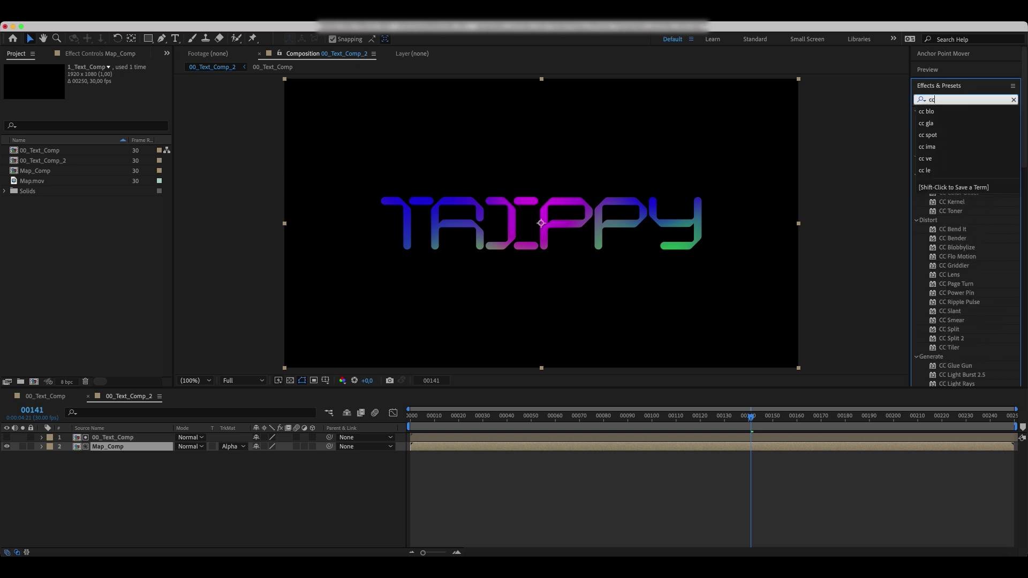
type(" blo")
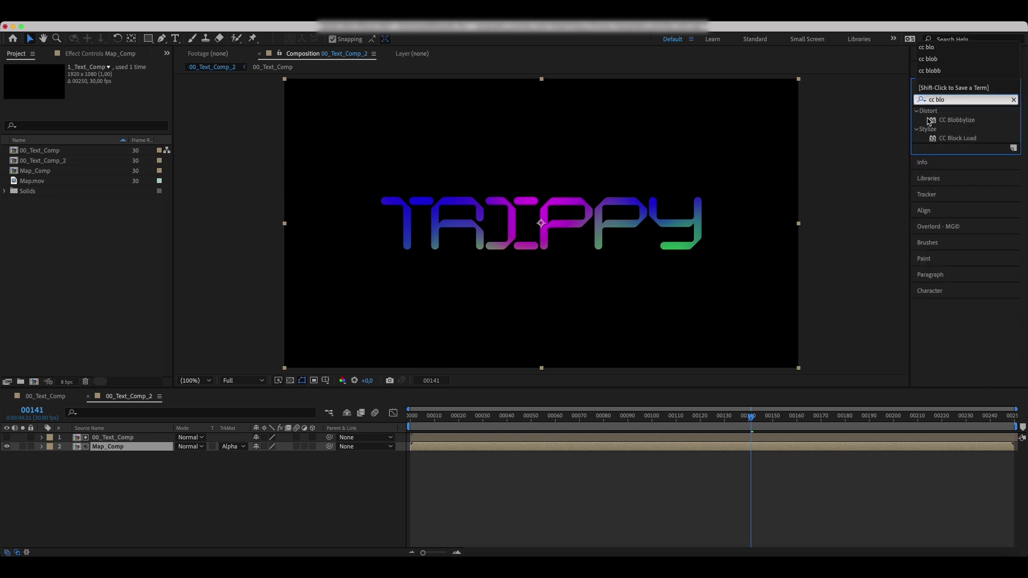
double_click(957, 119)
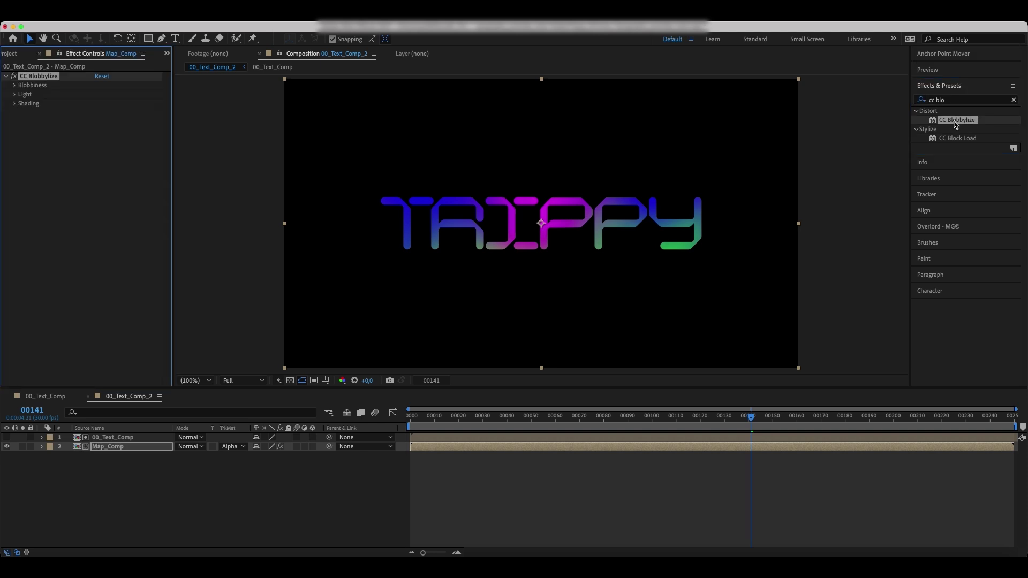
left_click(15, 86)
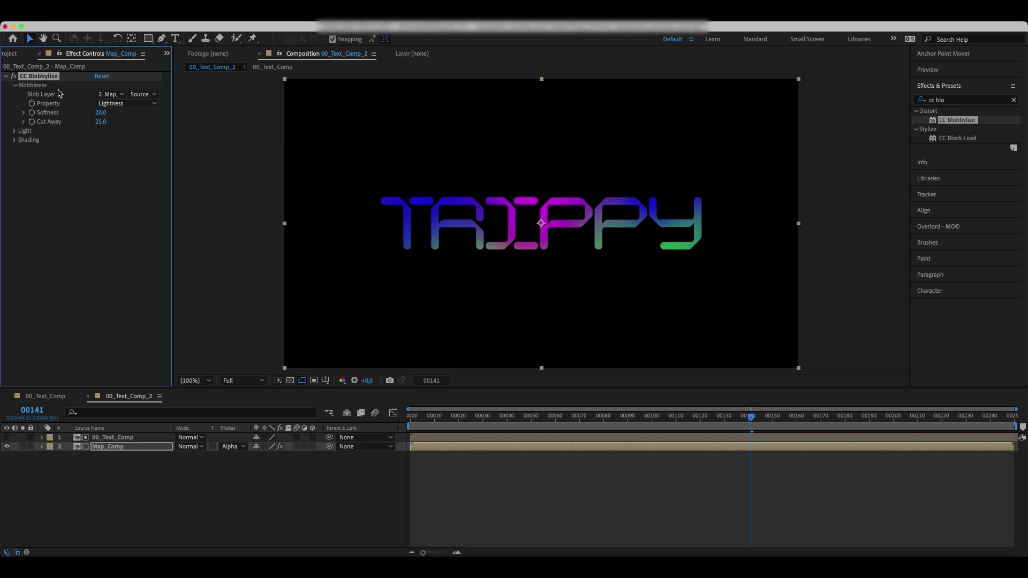
left_click(110, 94)
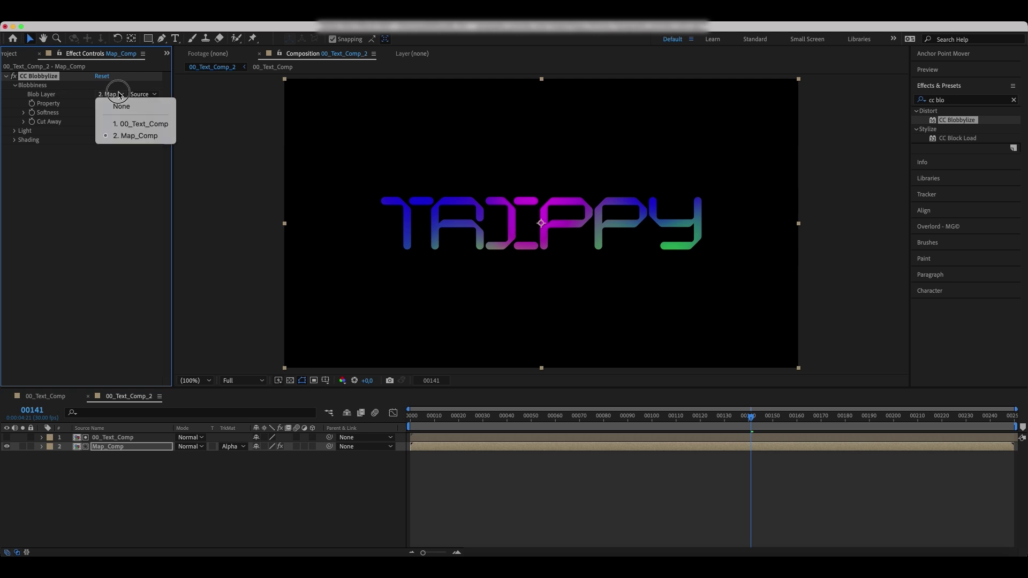
left_click(146, 124)
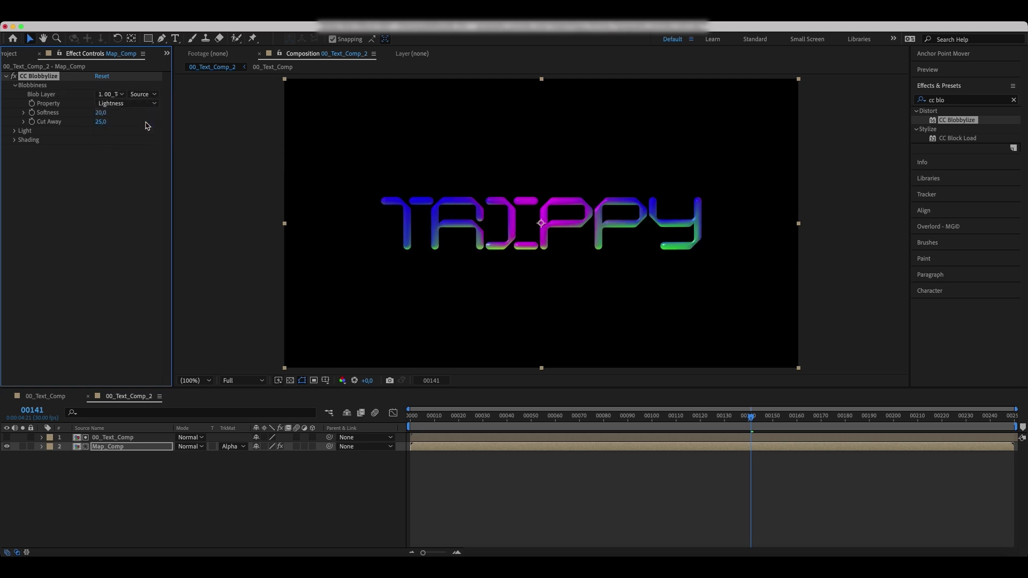
- Set the blob Softness to 15 and Cut Away to 50
left_click_drag(100, 113, 86, 116)
left_click(101, 112)
type("15")
key("Return")
left_click_drag(101, 123, 126, 122)
left_click(102, 122)
type("5")
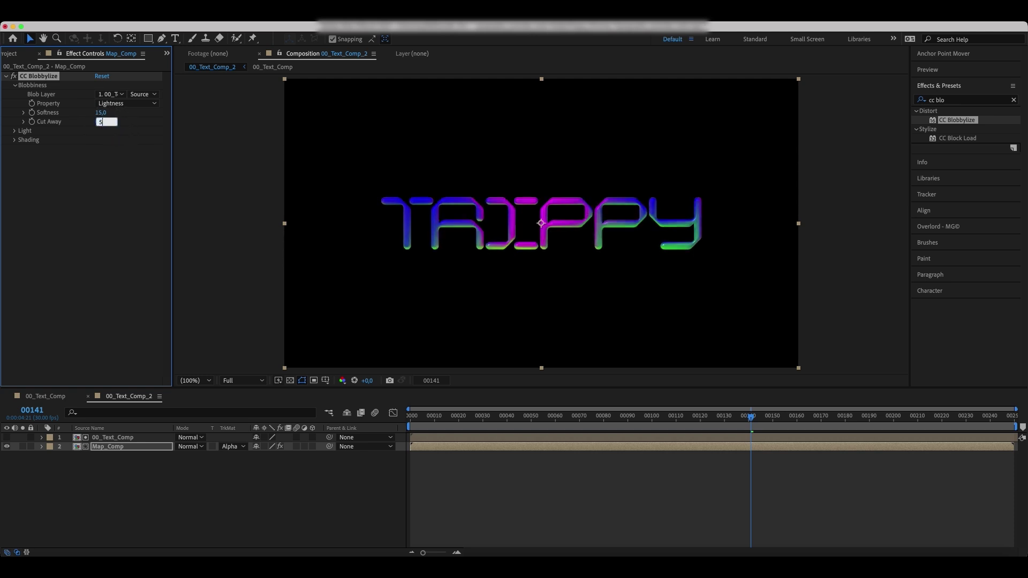
type("0")
key("Return")
- Set the Blobbylize Light Height to 2 and Light Direction to 50°
left_click(15, 131)
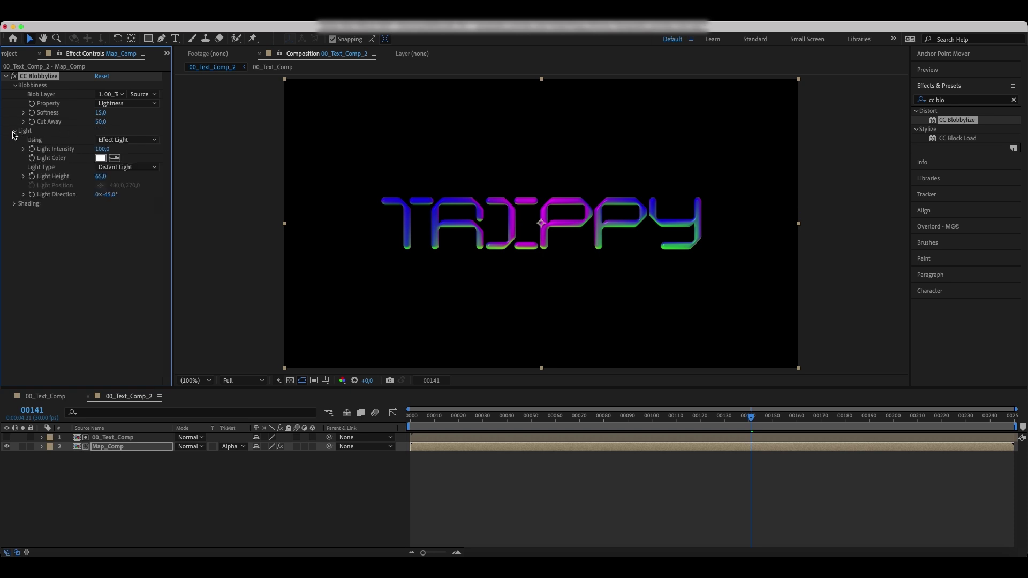
left_click(100, 177)
type("2")
key("Return")
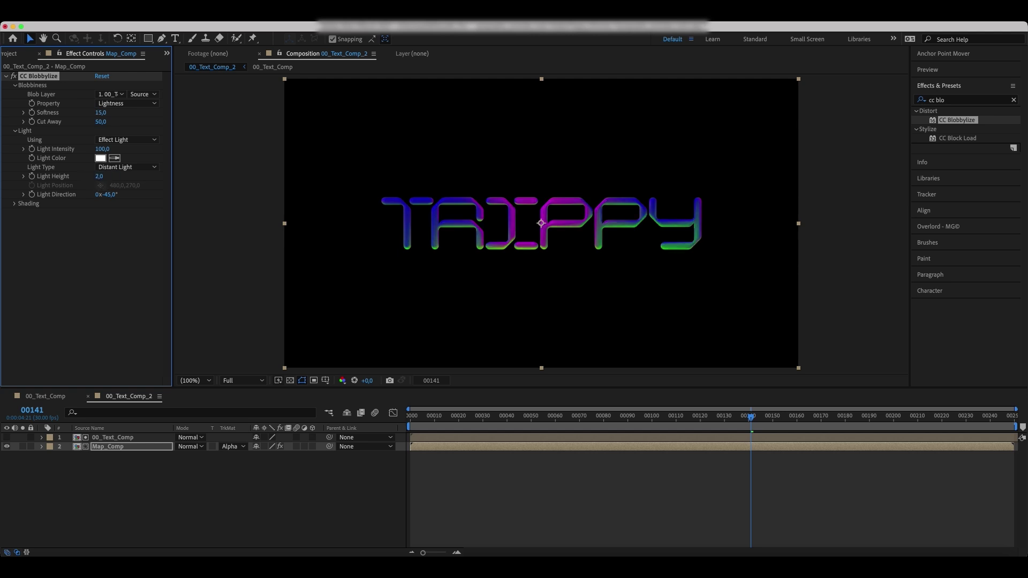
left_click(109, 194)
type("50")
key("Return")
left_click_drag(108, 194, 126, 194)
left_click(112, 196)
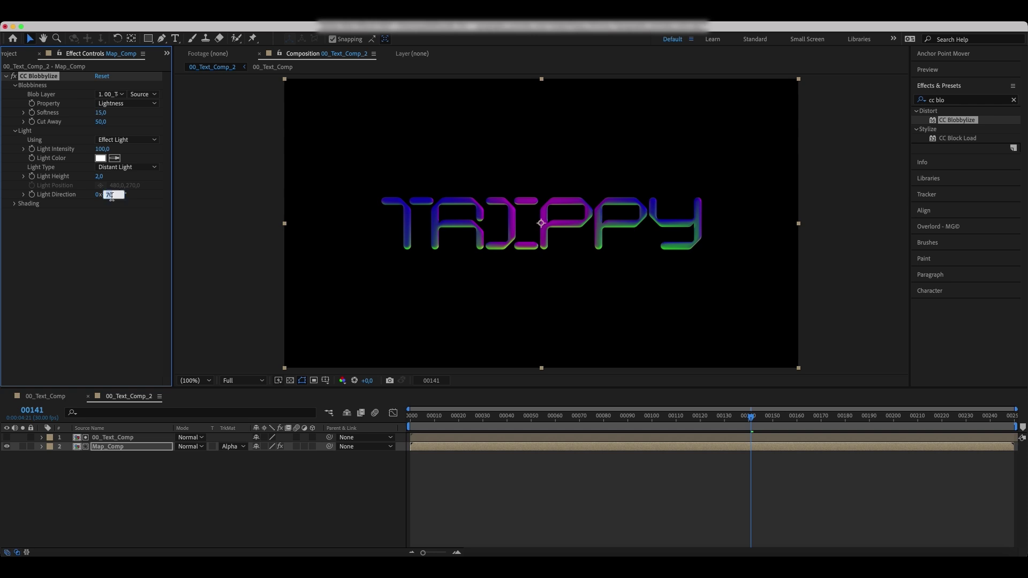
type("50")
key("Return")
- Apply CC Glass to Map_Comp with 00_Text_Comp as the bump map
left_click(1013, 99)
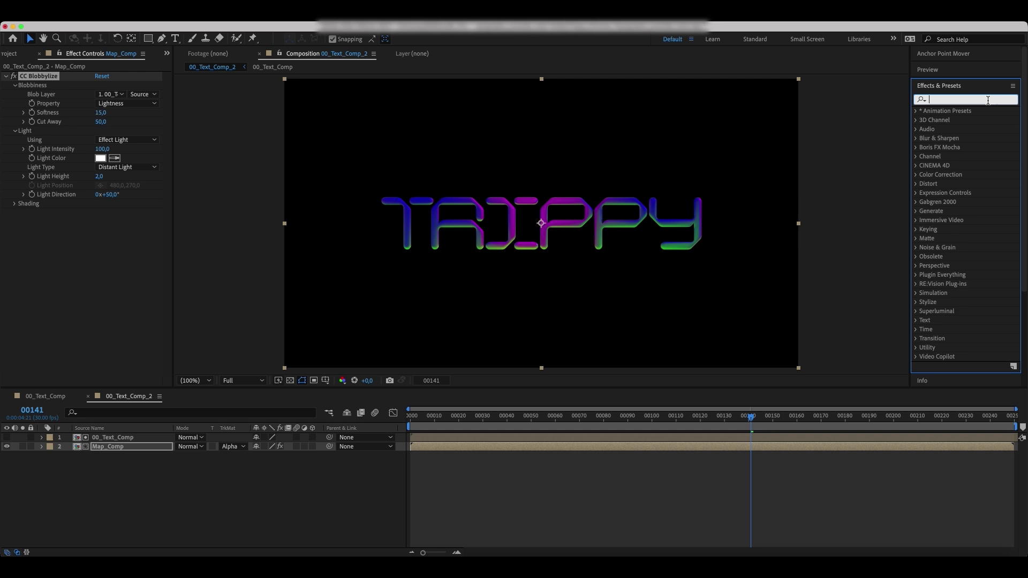
type("cc gla")
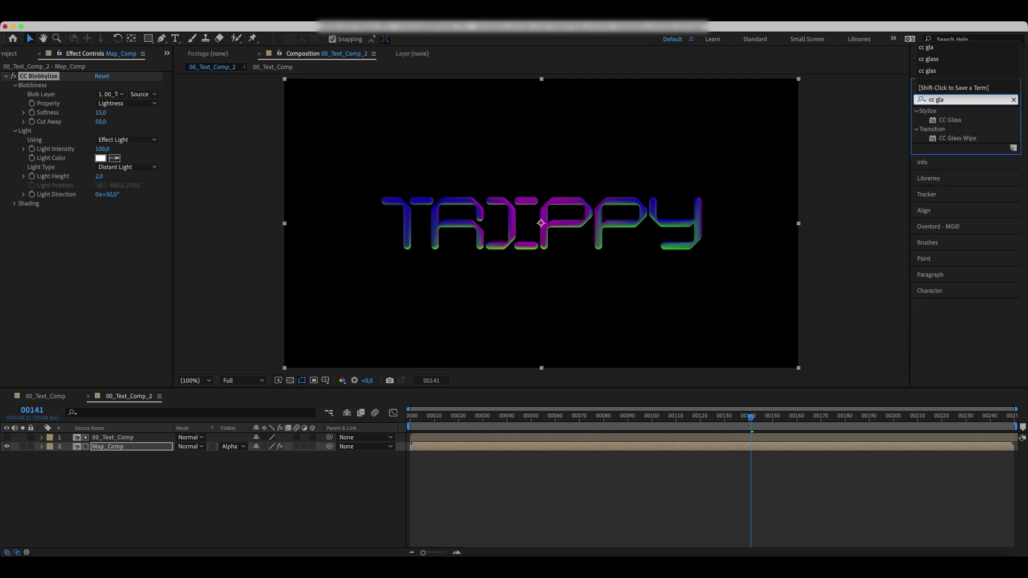
double_click(951, 123)
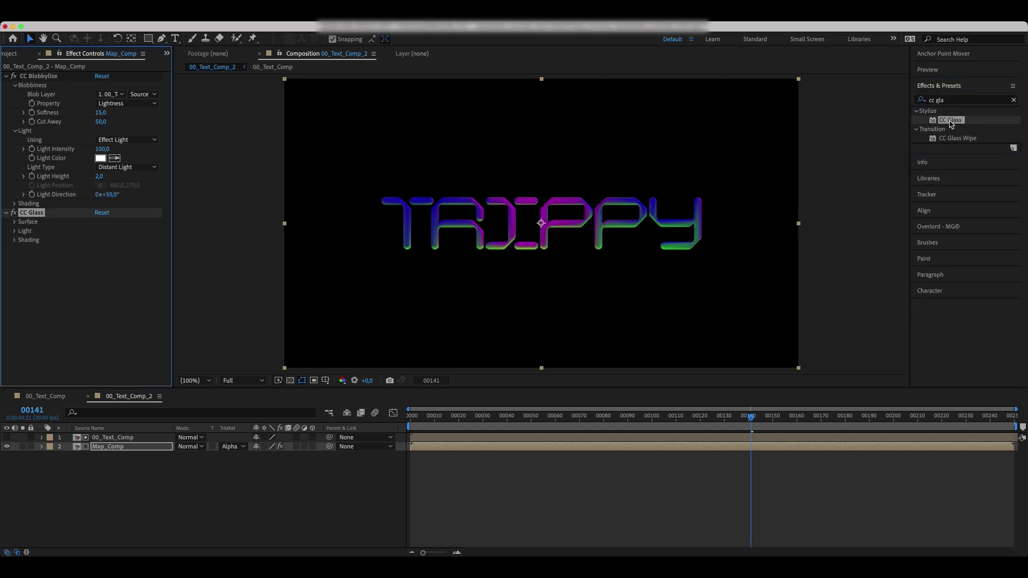
left_click(15, 222)
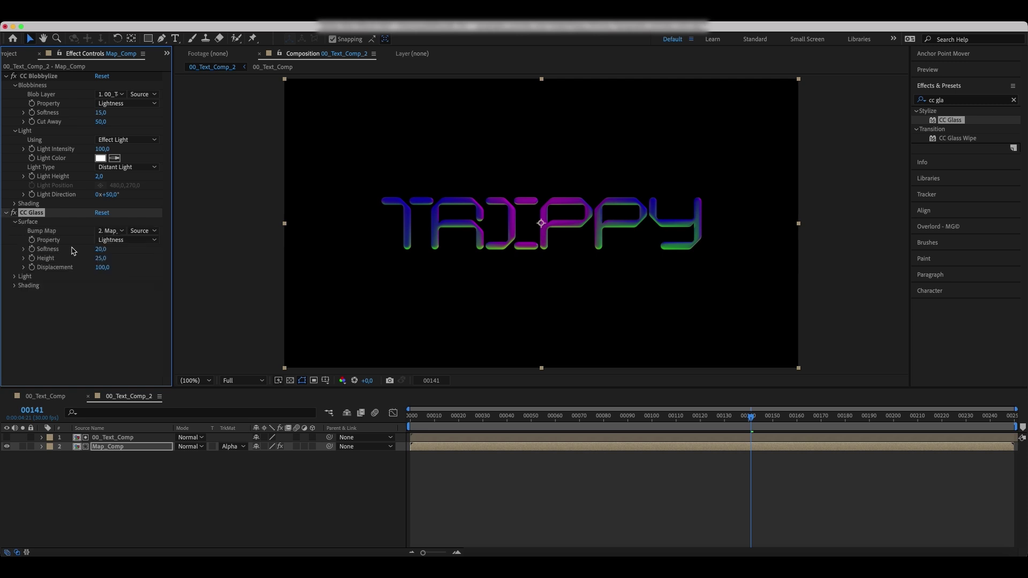
left_click(109, 230)
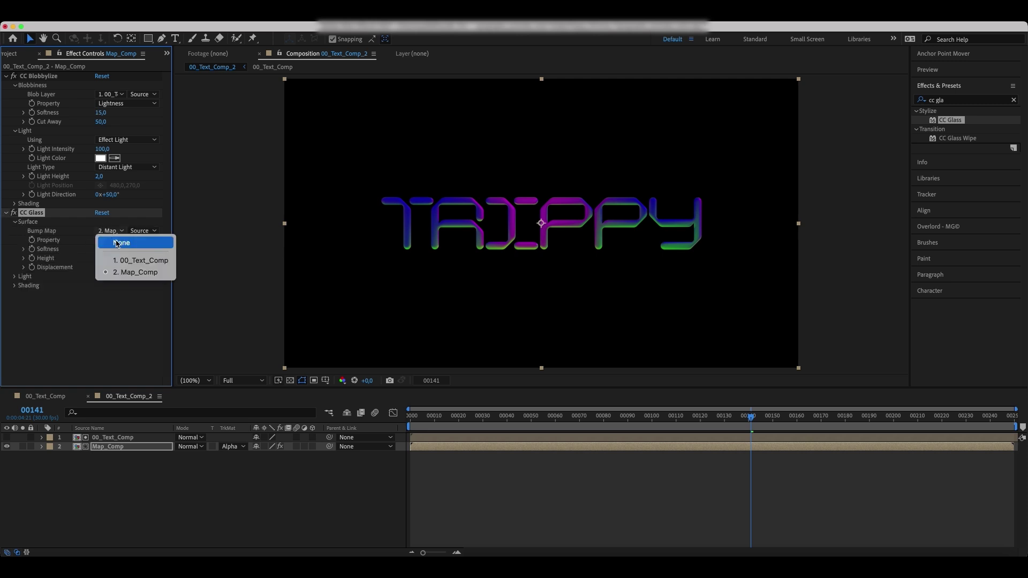
left_click(137, 260)
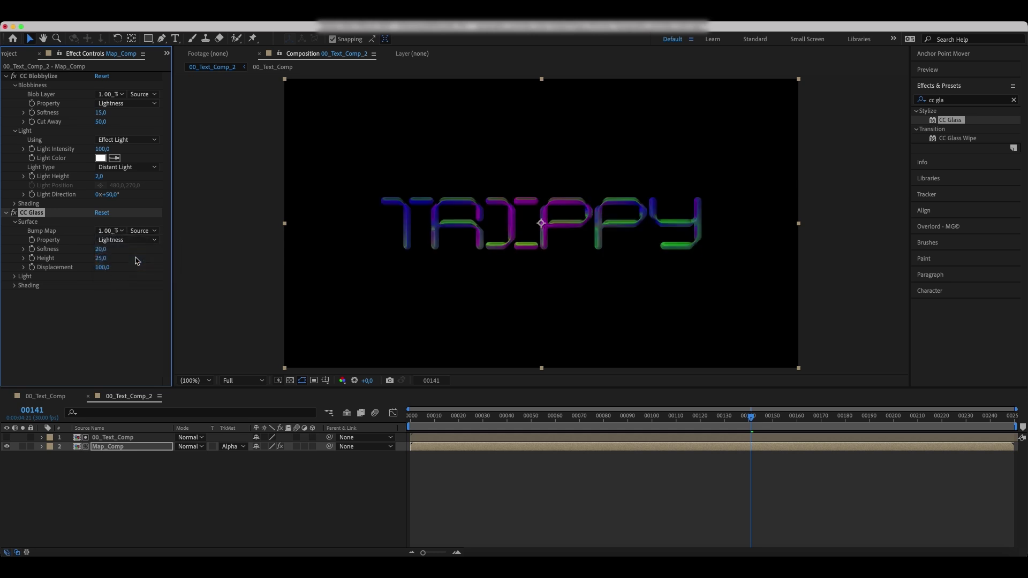
- Set the Property of both CC Blobbylize and CC Glass to Luminance
left_click(119, 105)
left_click(124, 163)
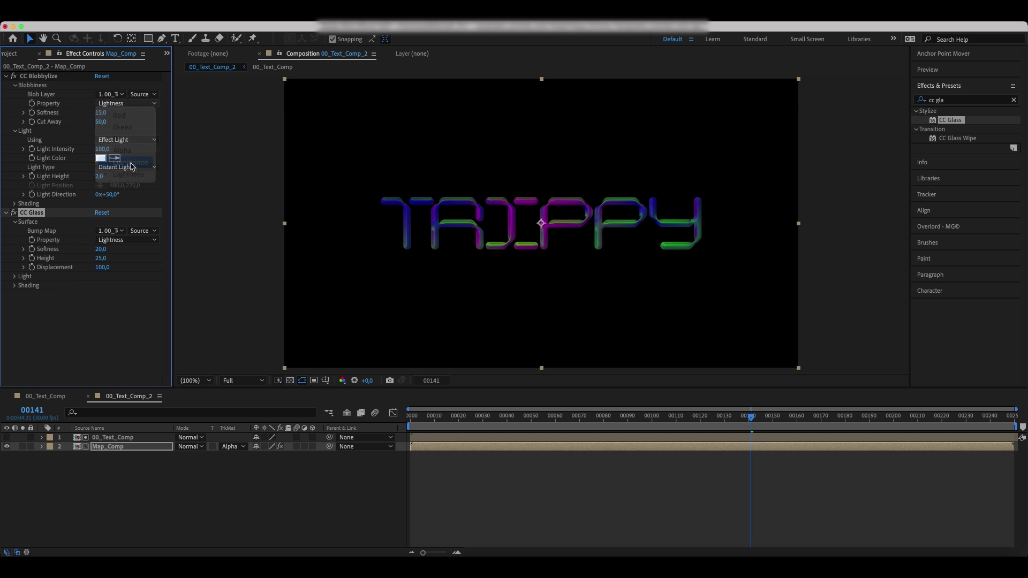
left_click(122, 240)
left_click(130, 298)
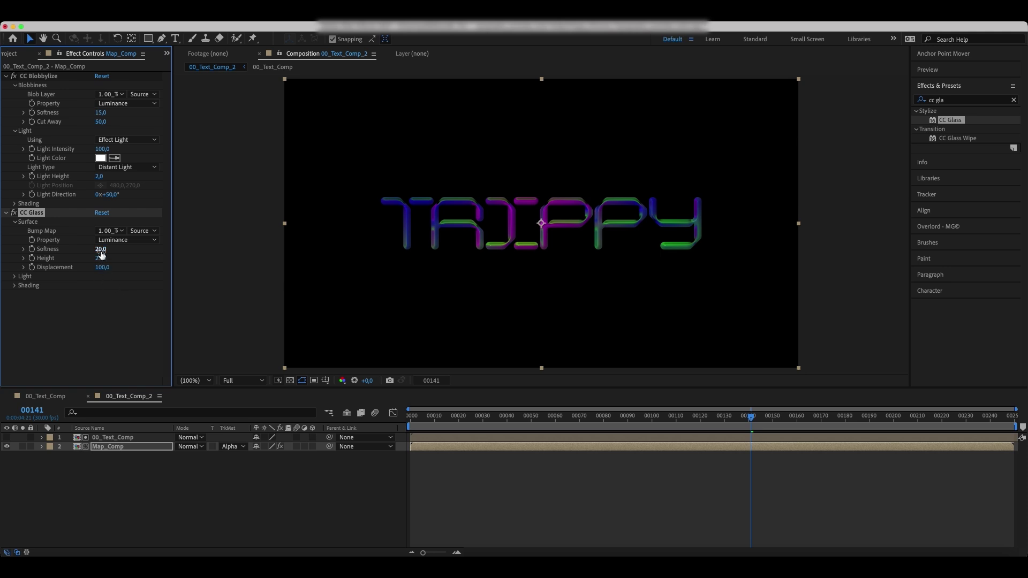
- Set the CC Glass Softness to 70 and Height to 5
left_click_drag(102, 253, 167, 252)
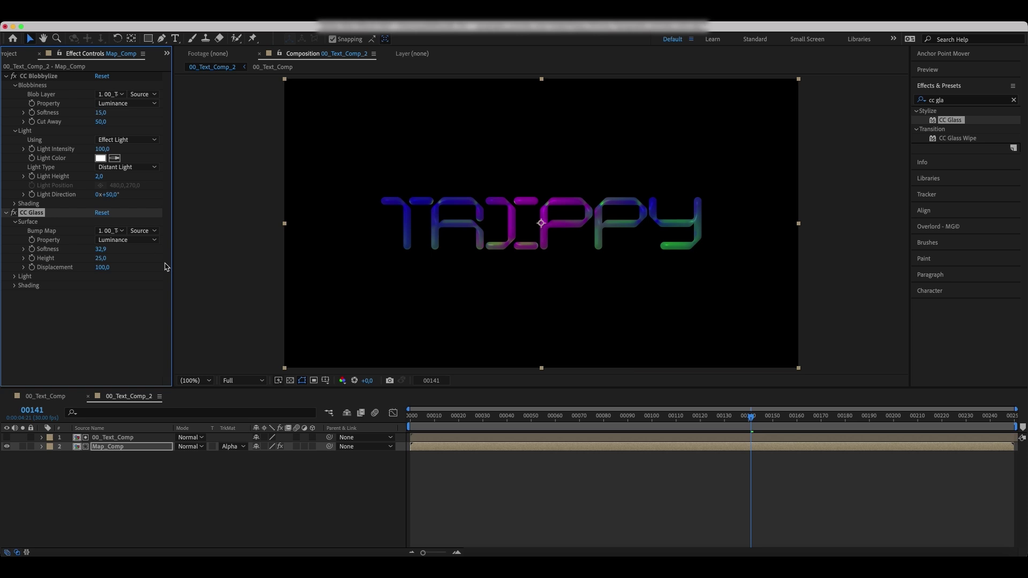
left_click(100, 249)
type("70")
key("Return")
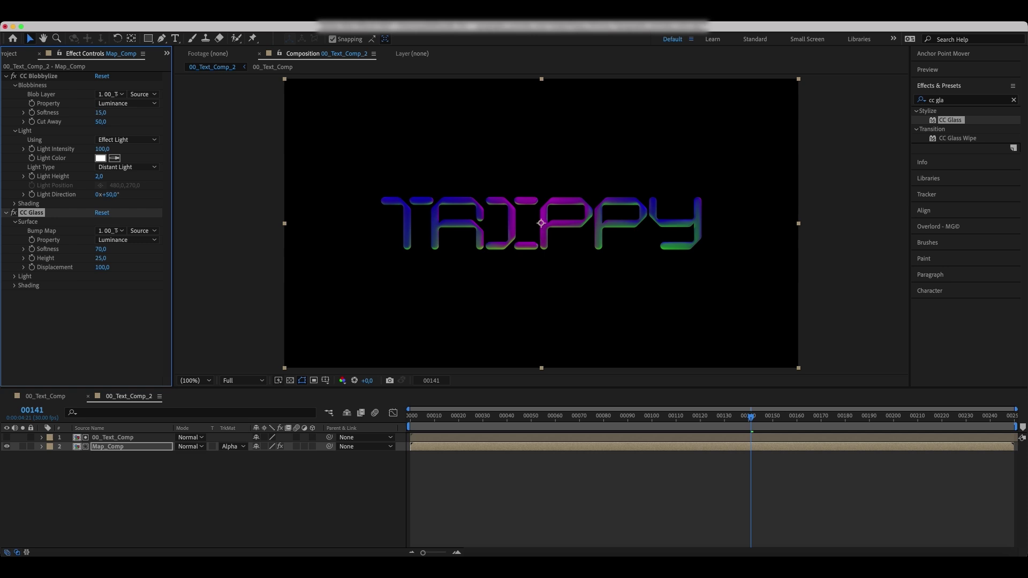
left_click(100, 258)
type("5")
key("Return")
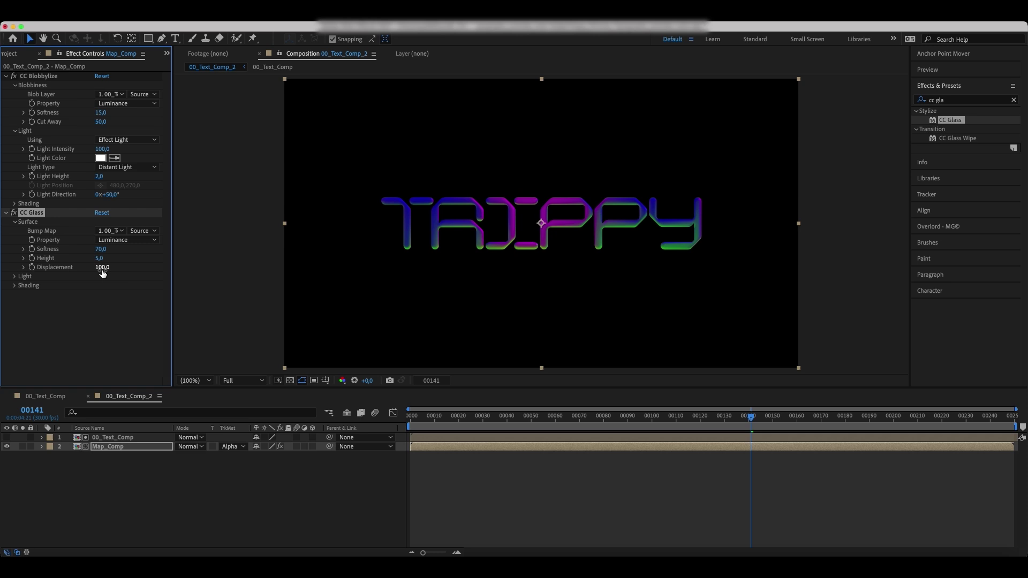
- Set the CC Glass Light Height to 70 and deselect the layer
left_click(15, 277)
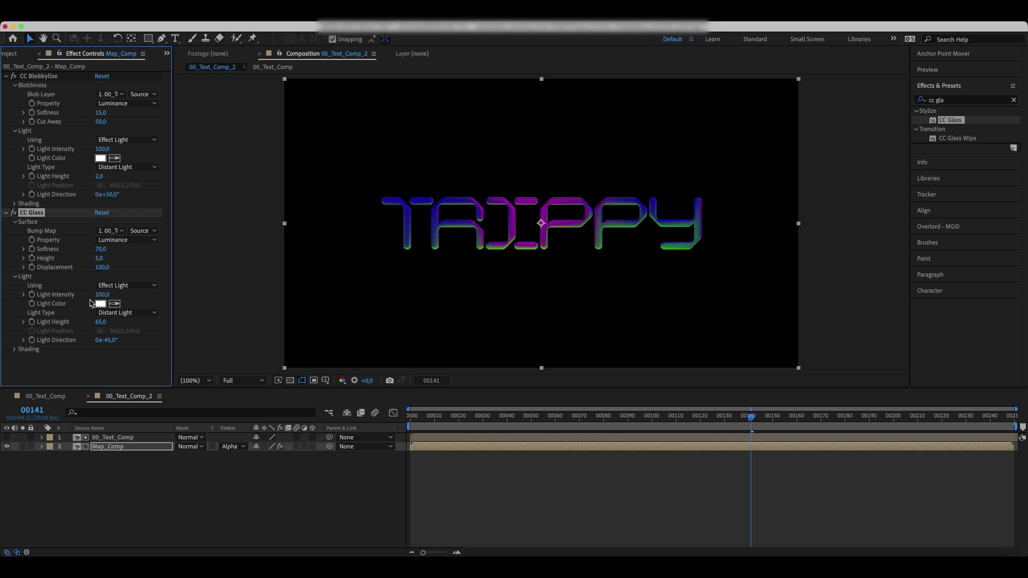
left_click(102, 322)
type("70")
key("Return")
left_click(114, 506)
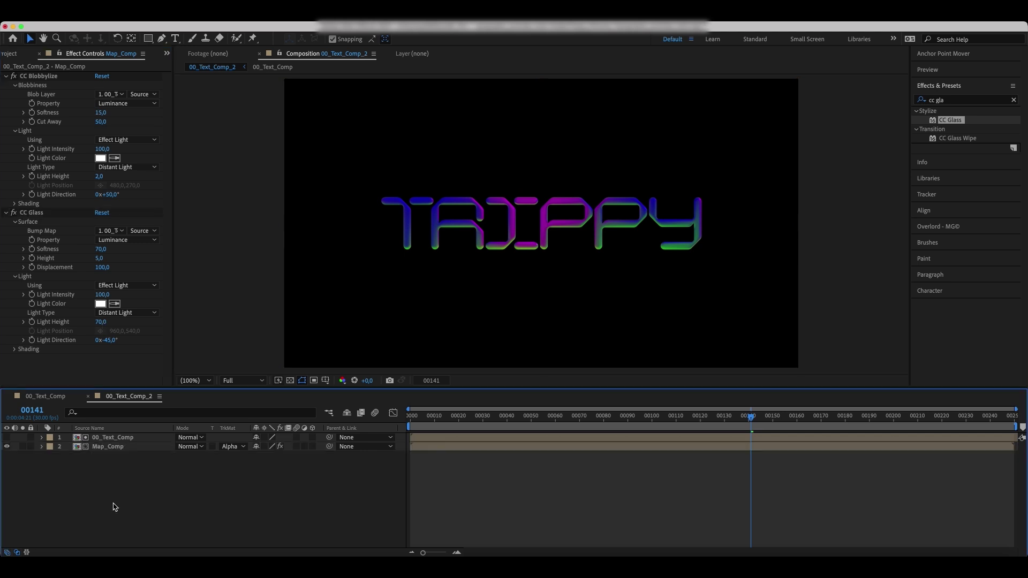
- Add a new adjustment layer on top of 00_Text_Comp_2
right_click(108, 486)
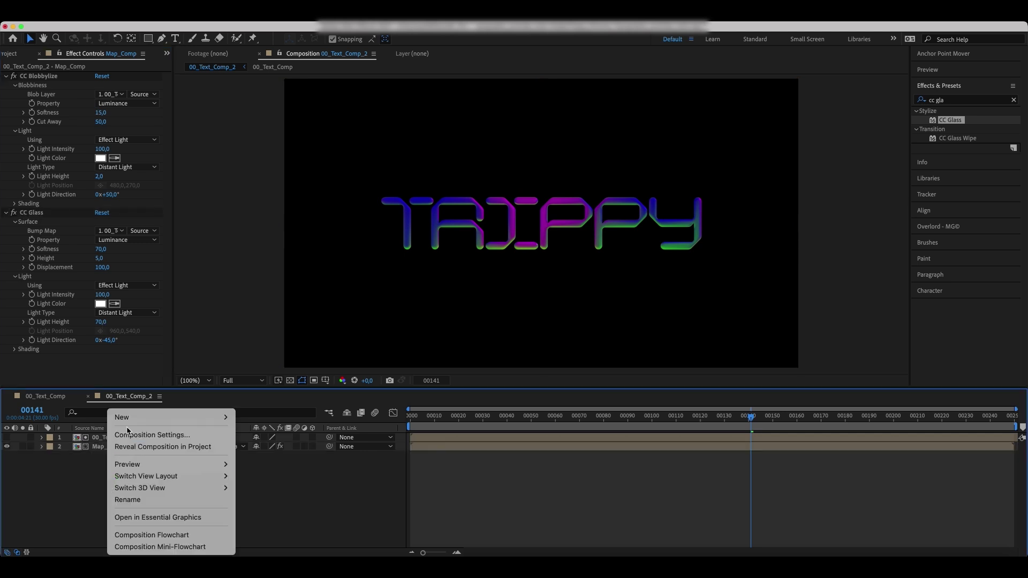
mouse_move(133, 424)
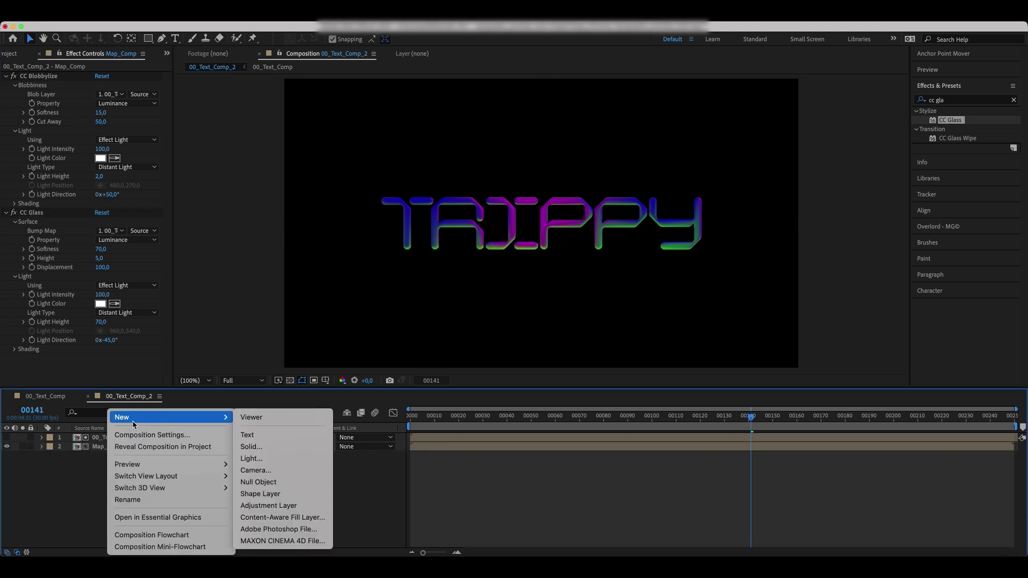
left_click(270, 506)
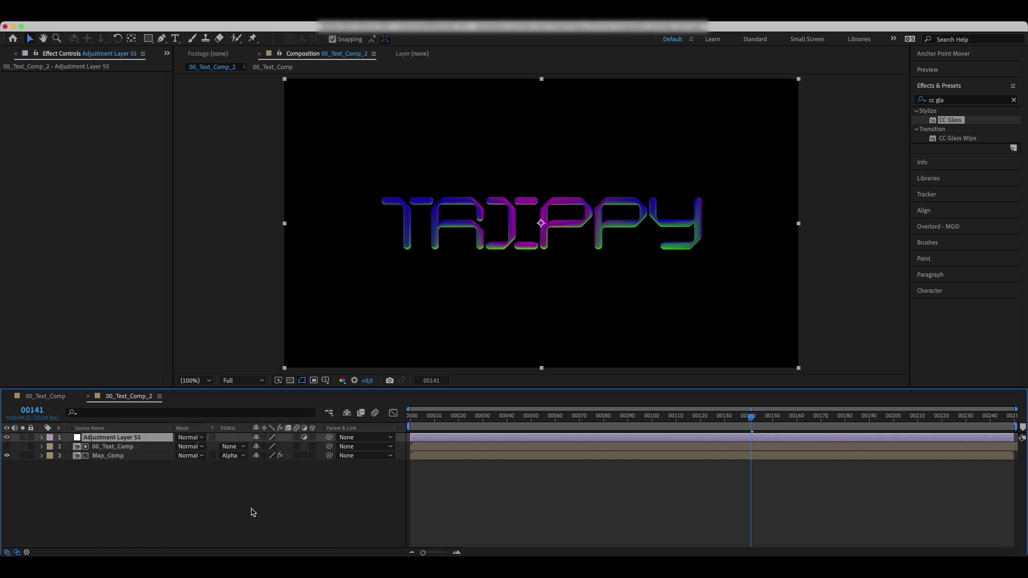
- Apply two Curves effects to the adjustment layer, bending each curve upward to brighten TRIPPY
left_click(1013, 100)
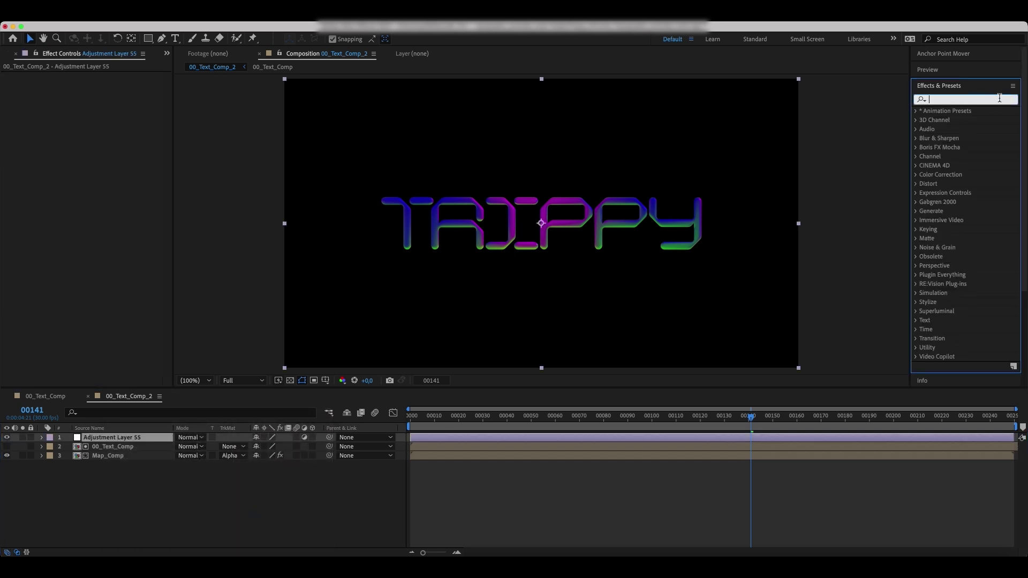
type("curve")
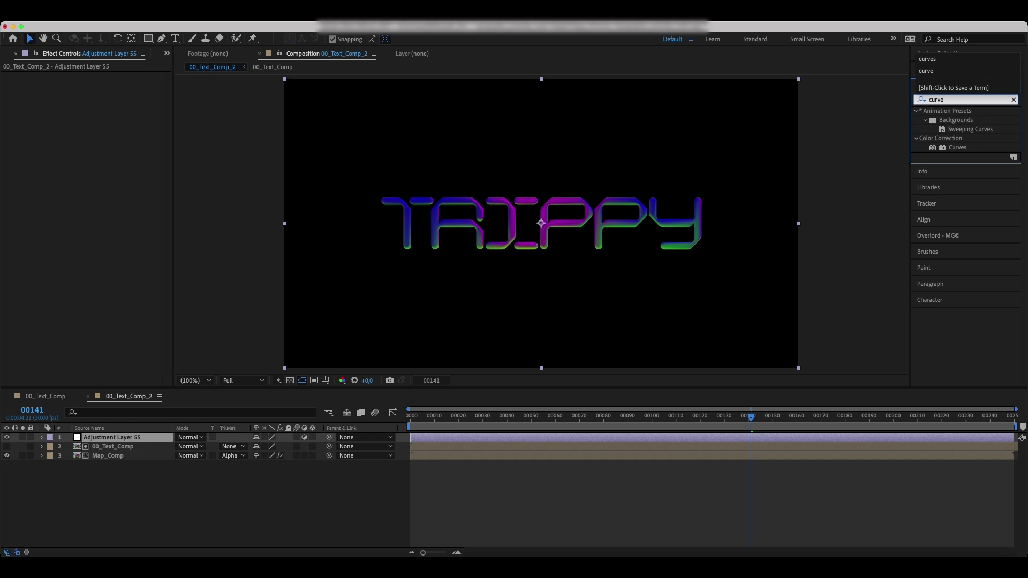
left_click(962, 150)
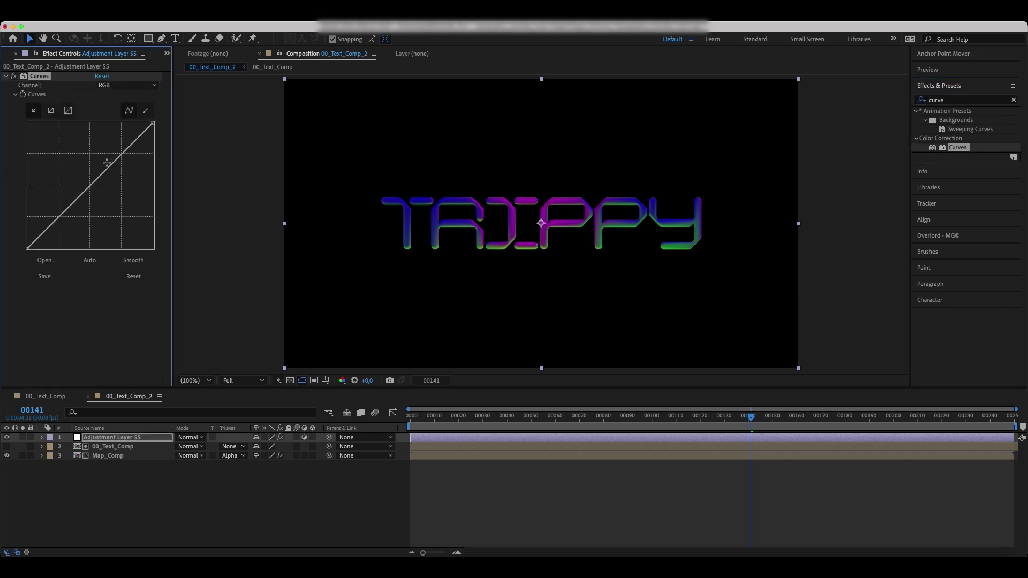
left_click_drag(112, 165, 88, 145)
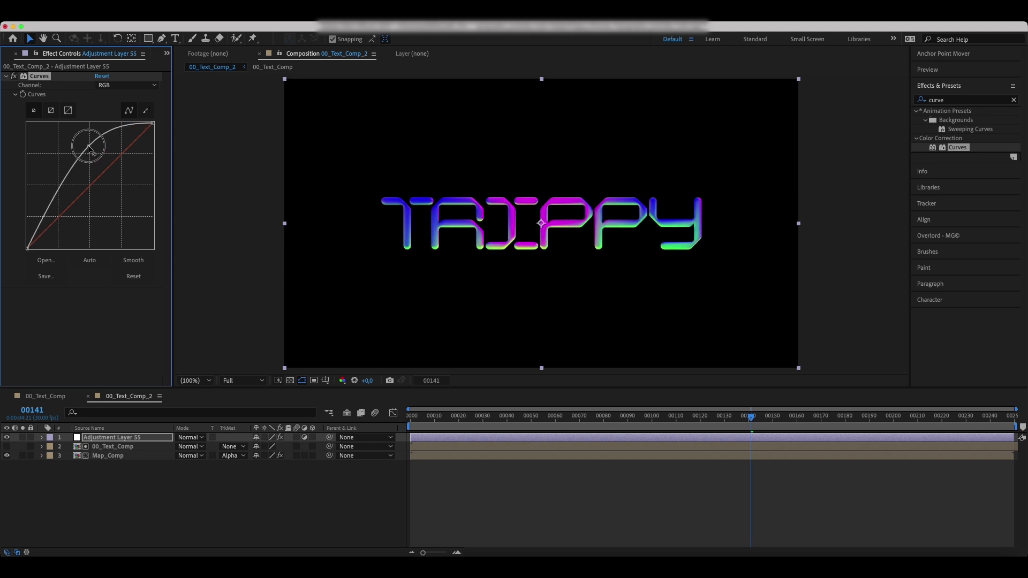
left_click(56, 191)
left_click_drag(57, 191, 58, 195)
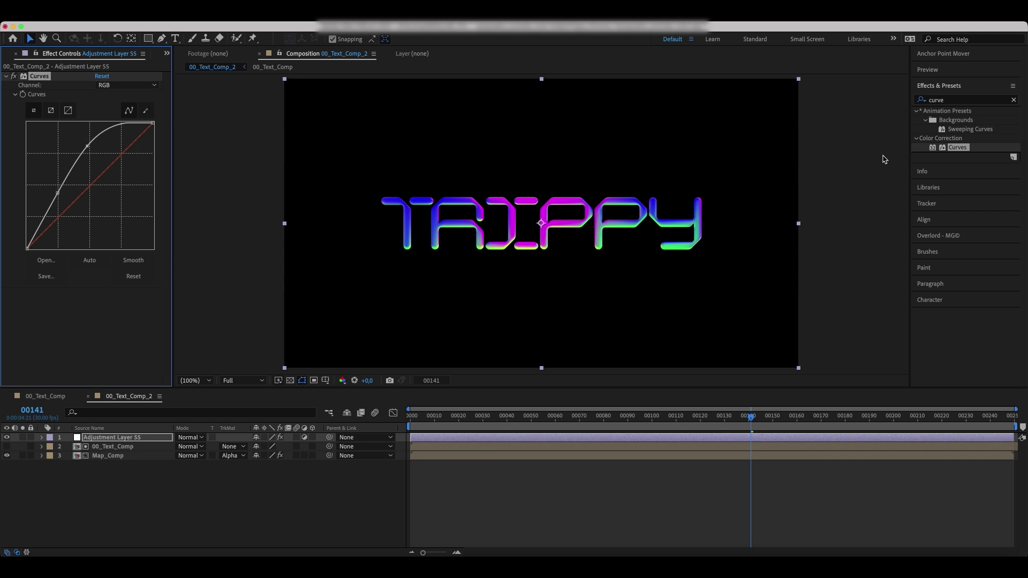
double_click(956, 148)
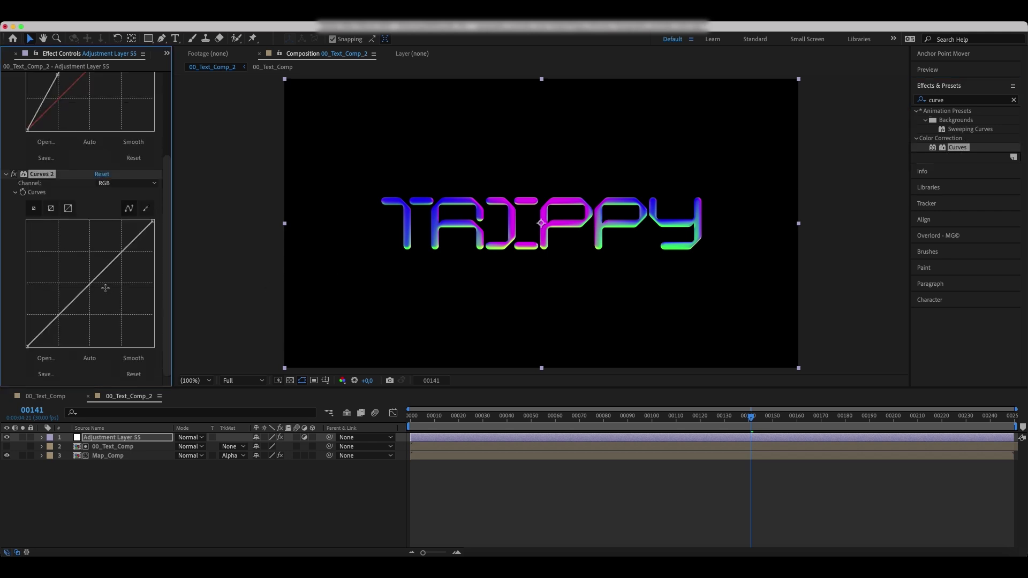
left_click_drag(90, 281, 88, 269)
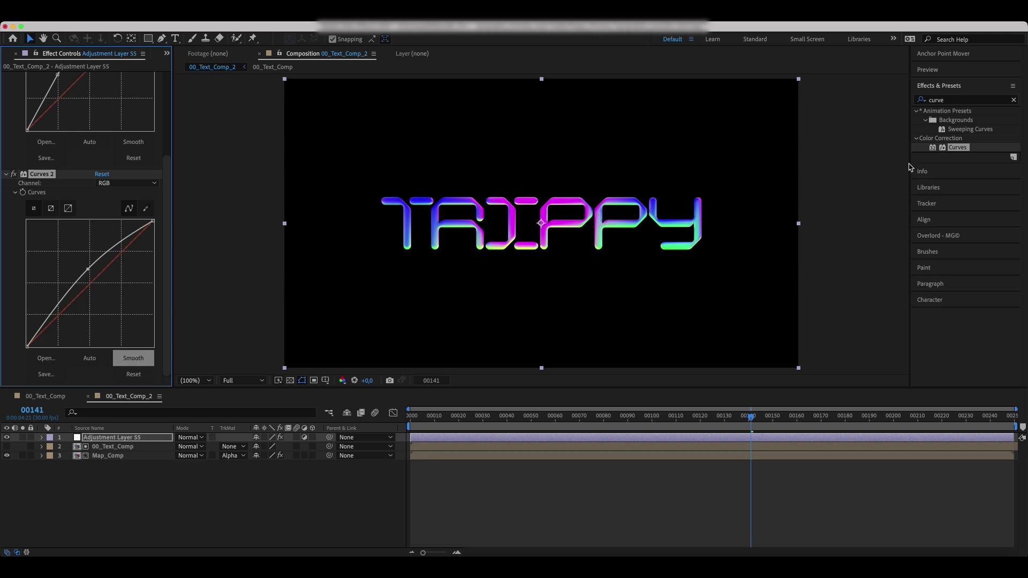
- Add Sharpen to Adjustment Layer 55 with a Sharpen Amount of 8
left_click(1013, 99)
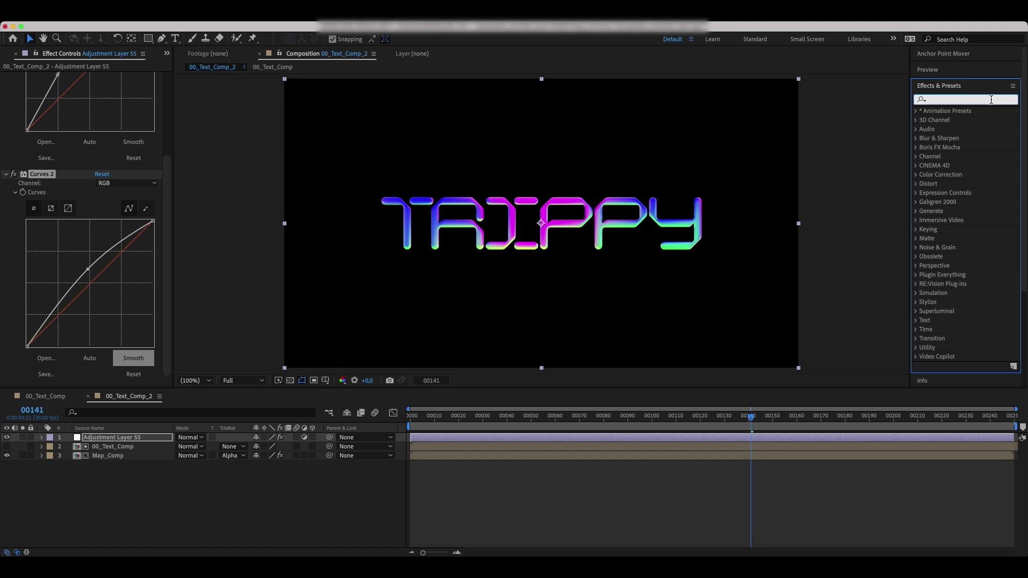
type("sharpe")
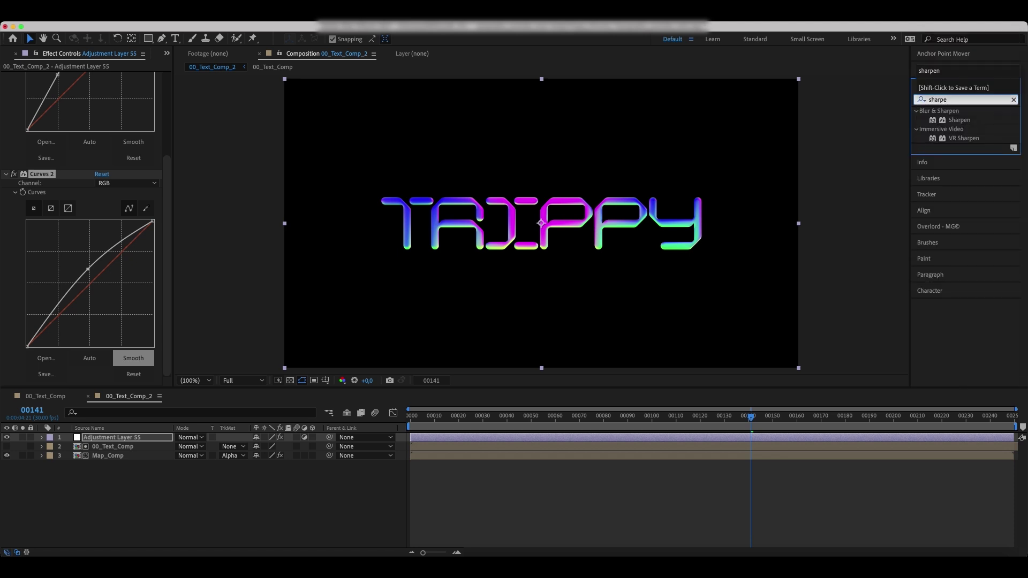
double_click(959, 122)
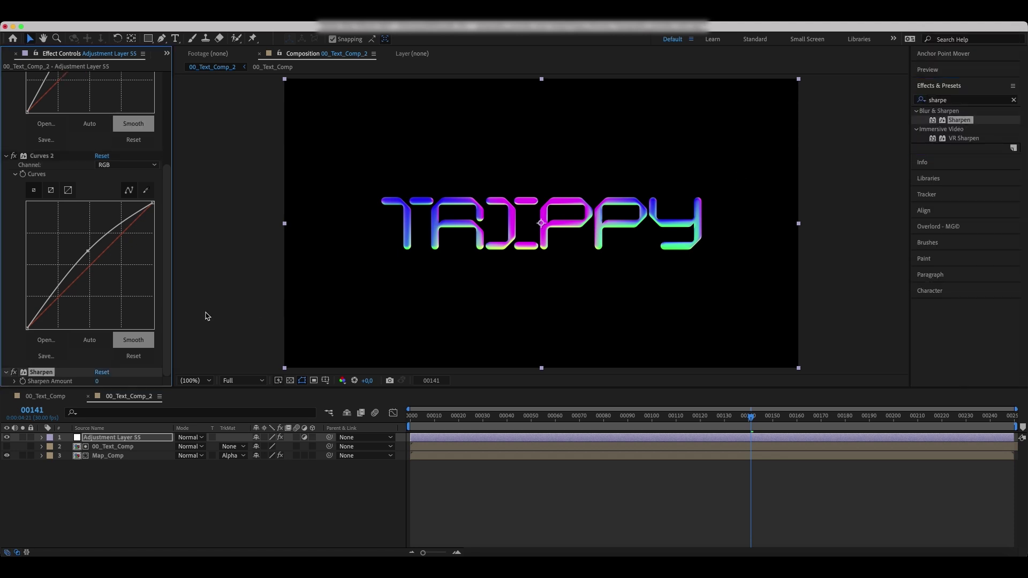
left_click(96, 381)
key("Return")
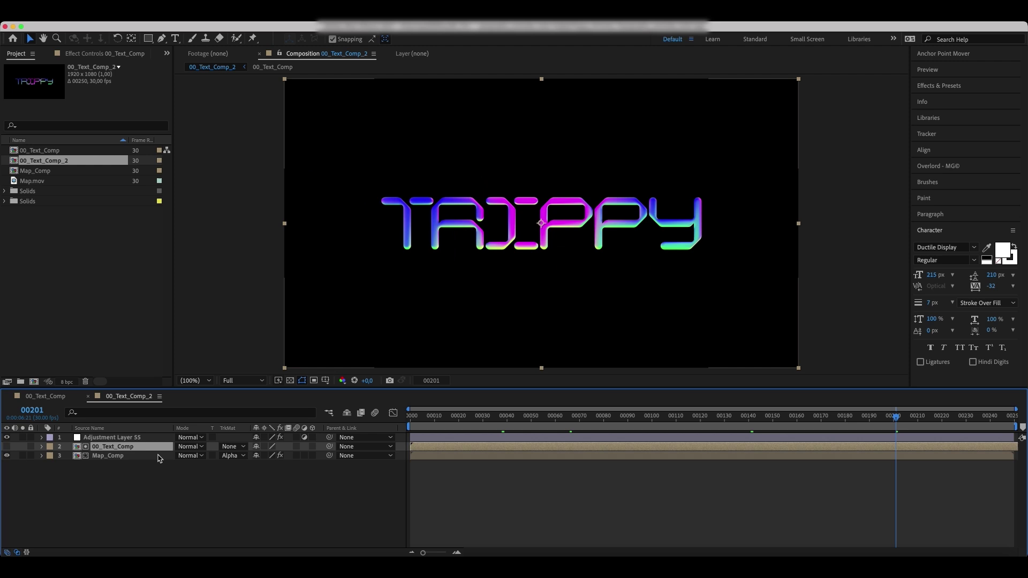
- Scale the TRIPPY text layer inside 00_Text_Comp to 120%, then return to 00_Text_Comp_2
double_click(144, 448)
left_click(139, 438)
key("s")
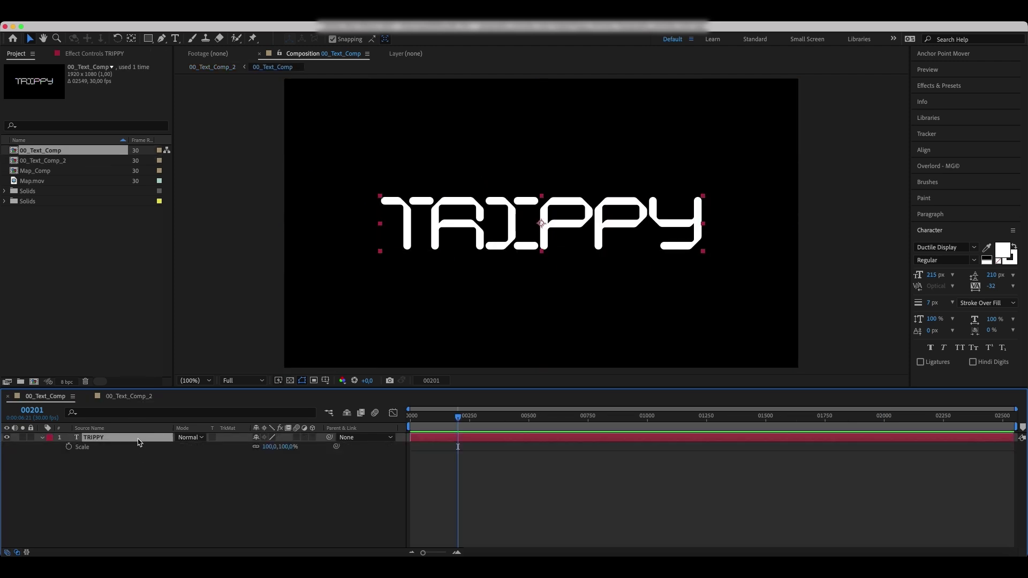
left_click(287, 446)
type("120")
key("Return")
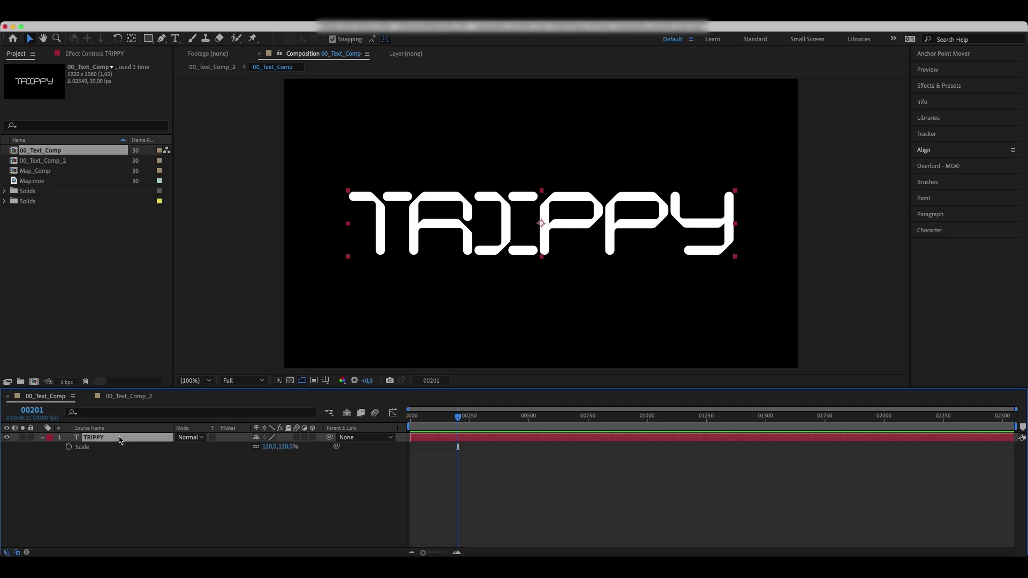
left_click(124, 397)
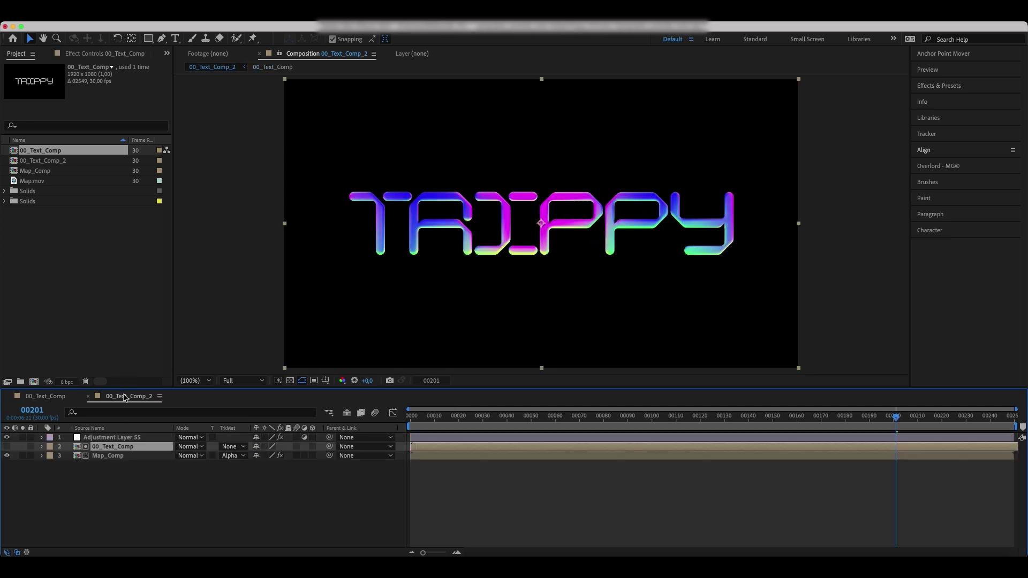
- Nest 00_Text_Comp_2 in a new composition, 00_Text_Comp_3
key("w")
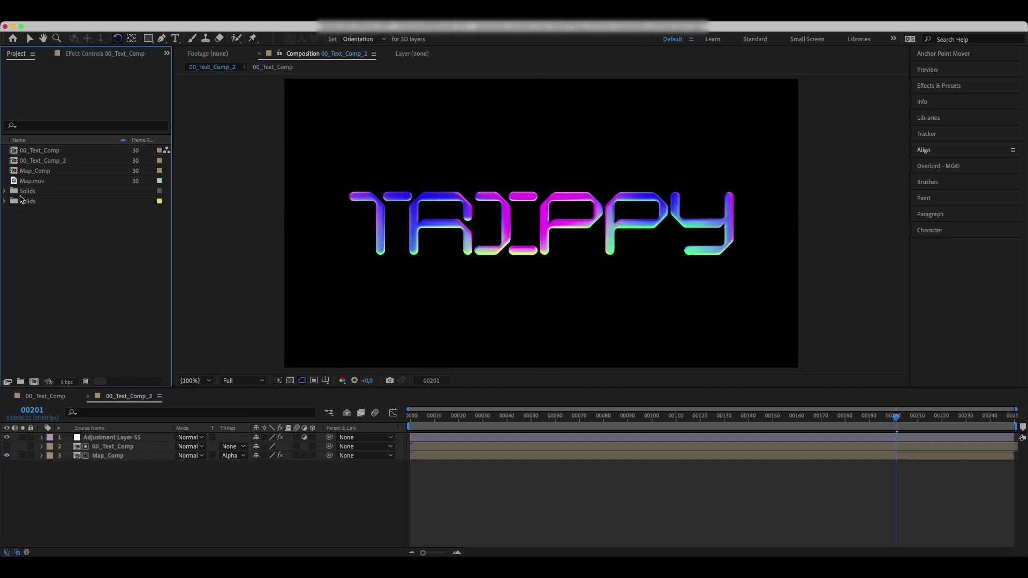
left_click(68, 160)
left_click_drag(68, 160, 36, 382)
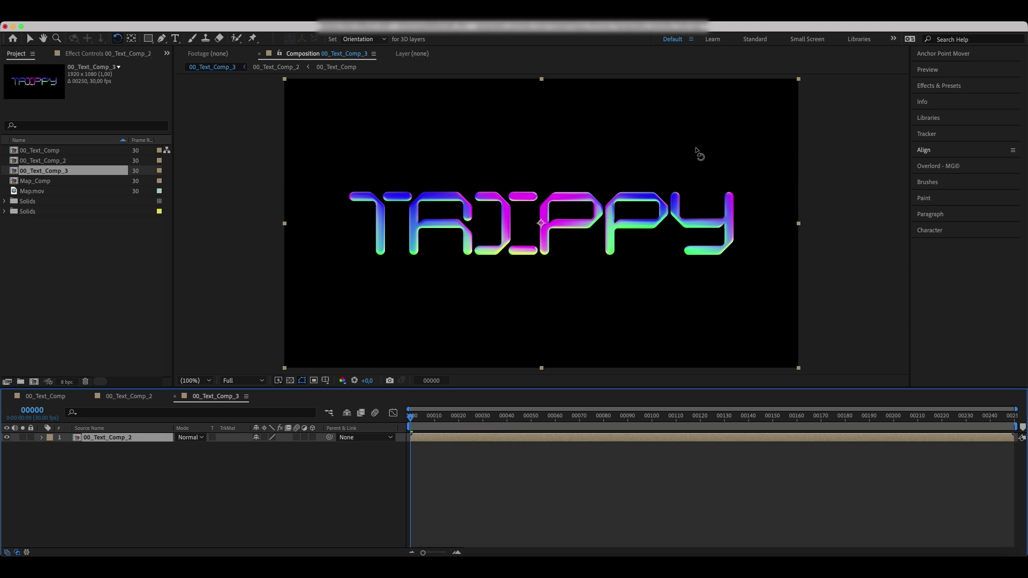
- Apply 3D Glasses with left view 00_Text_Comp_2, Balanced Colored Red Blue view and scene convergence 2
left_click(940, 86)
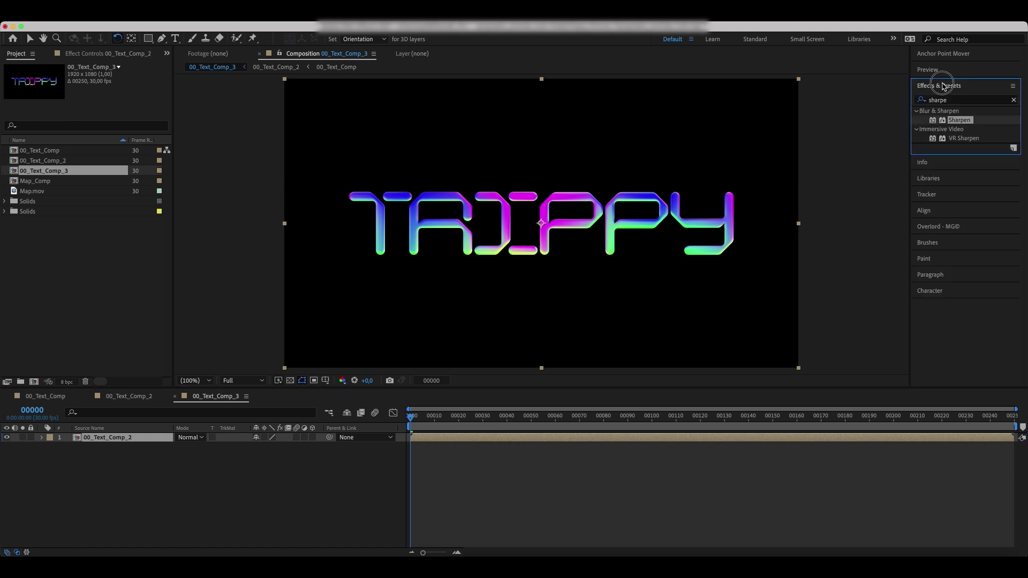
double_click(946, 100)
type("3d gla")
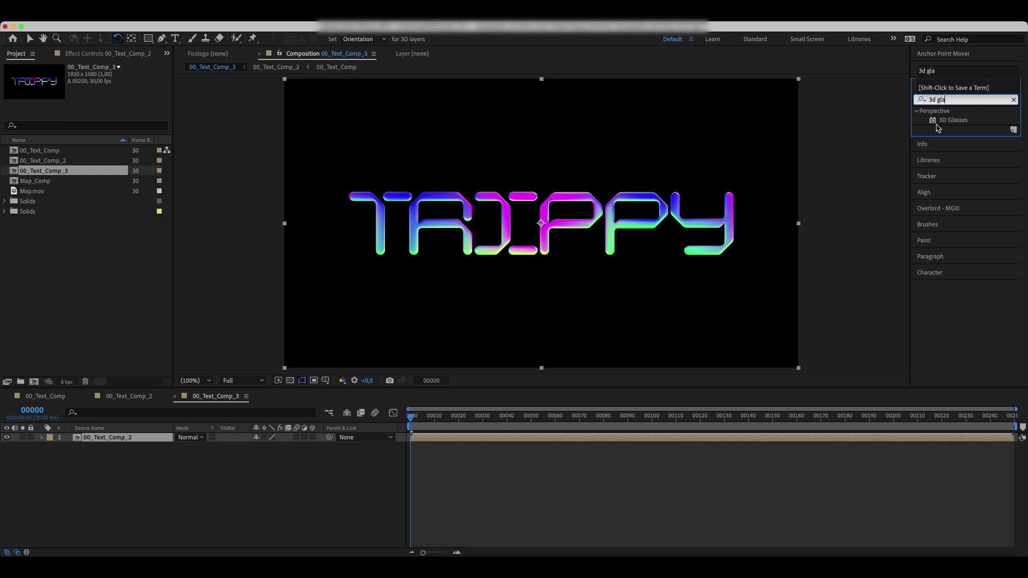
double_click(950, 121)
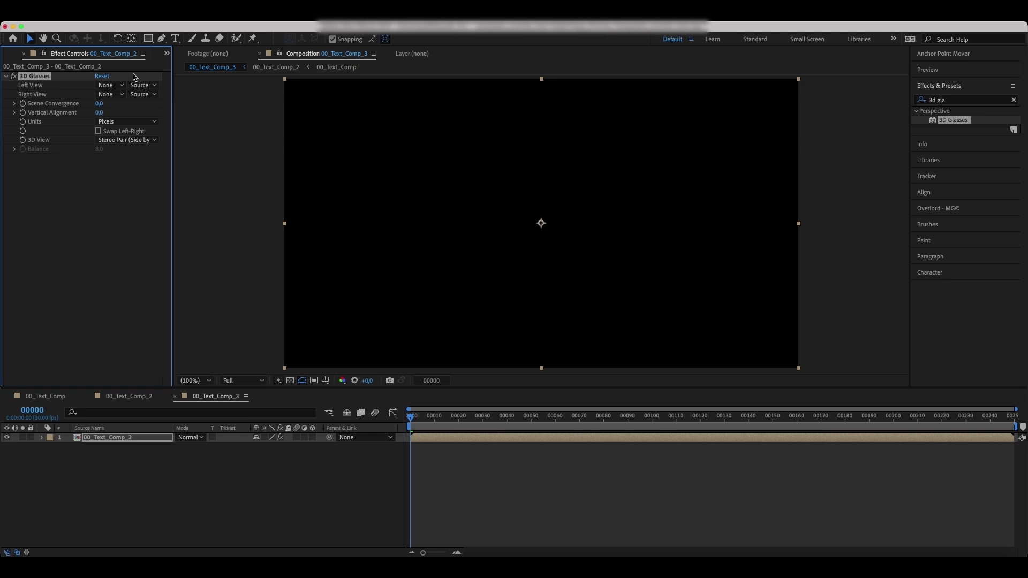
left_click(118, 85)
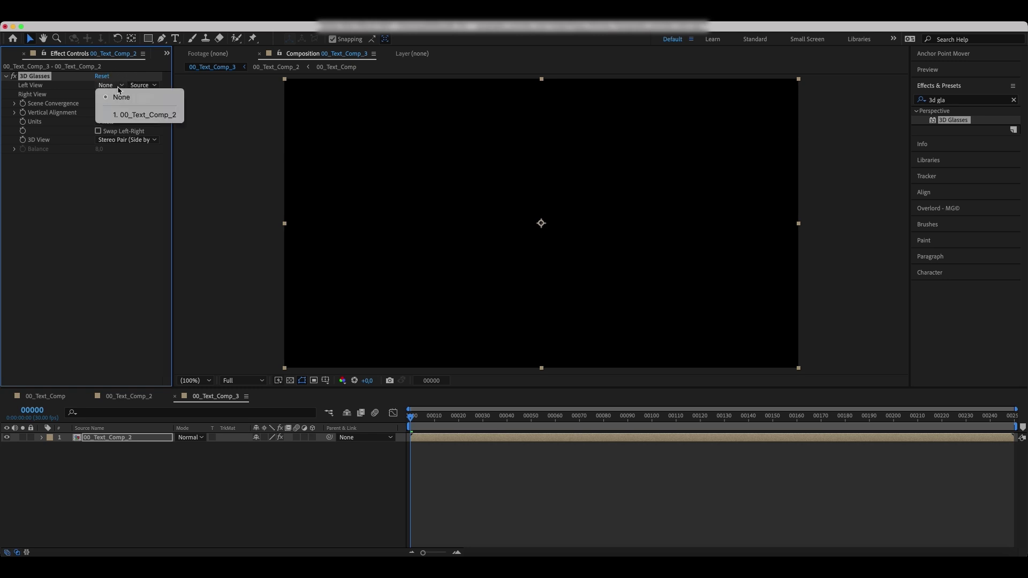
left_click(129, 115)
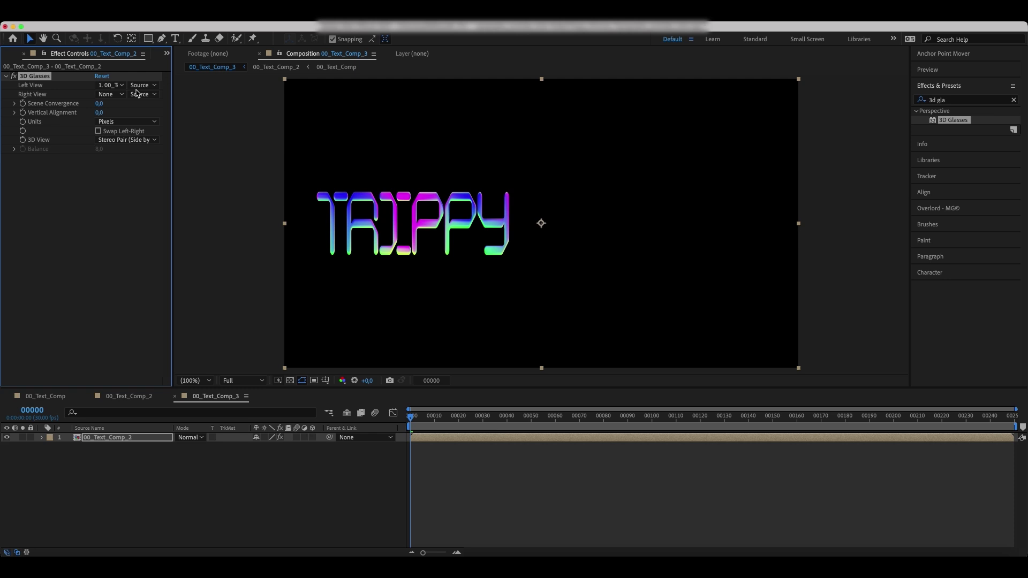
left_click(134, 139)
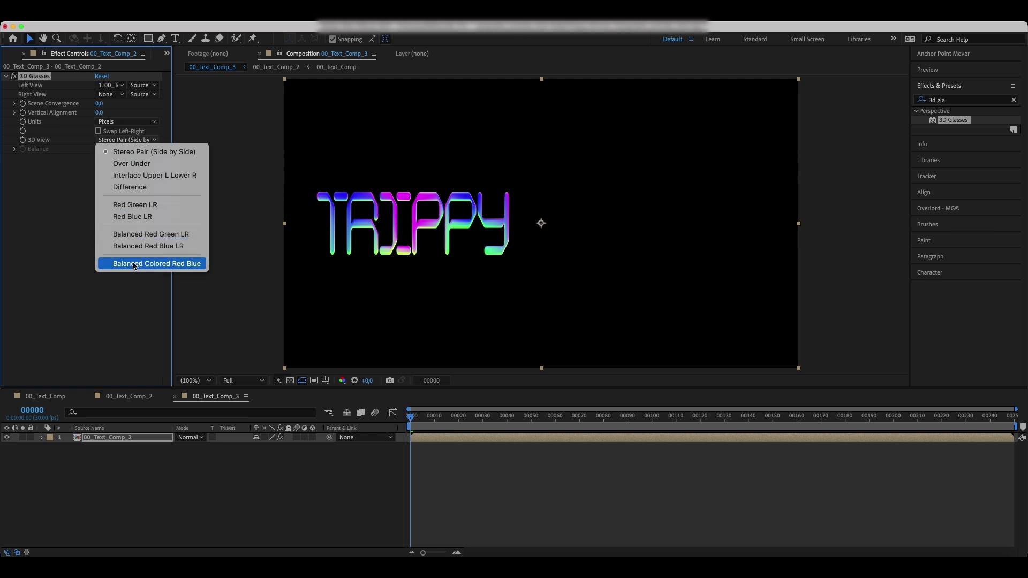
left_click(133, 263)
left_click(99, 104)
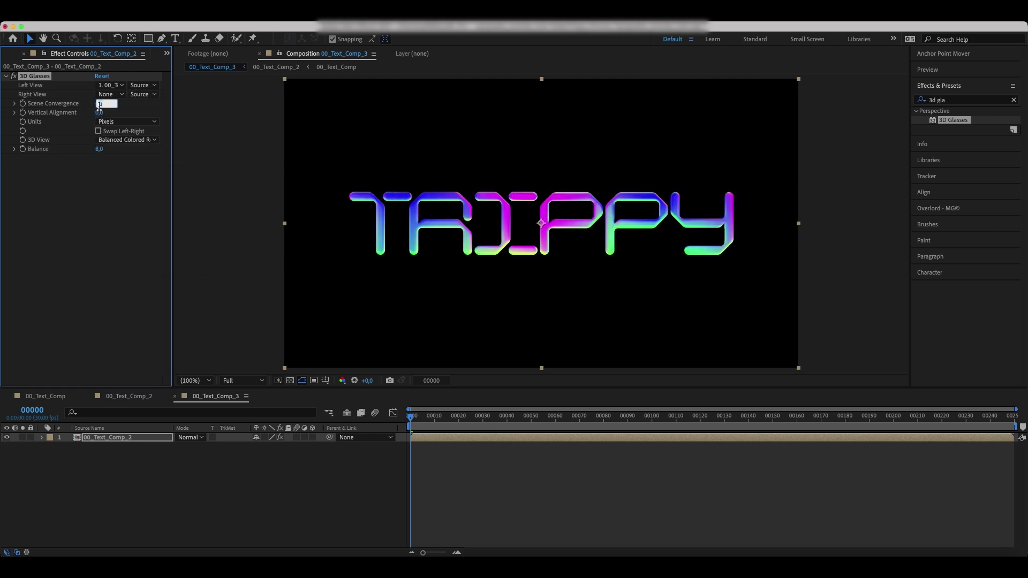
left_click(109, 162)
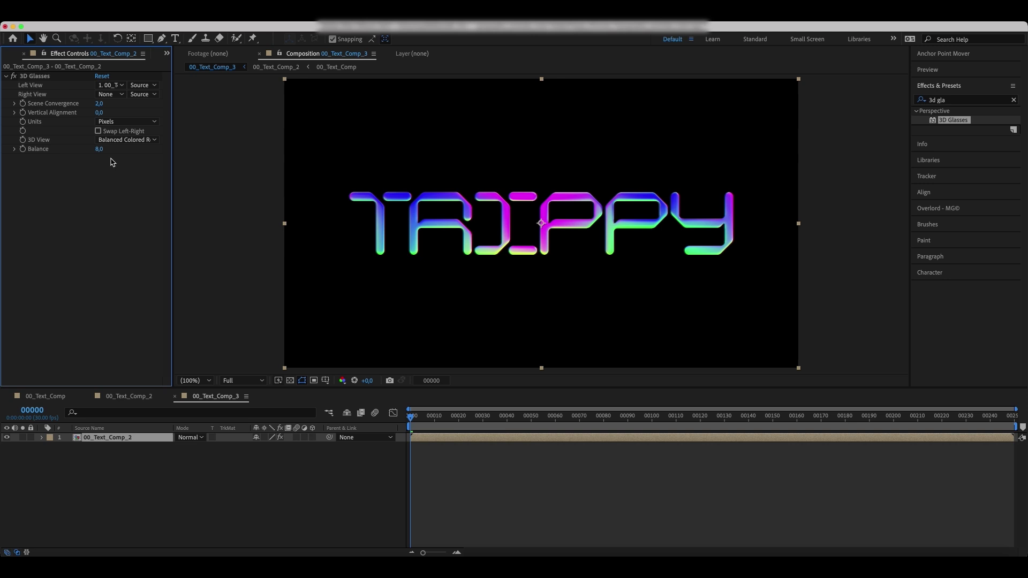
- Apply Fast Box Blur to the nested TRIPPY layer with Blur Radius 1 and Repeat Edge Pixels on
double_click(951, 104)
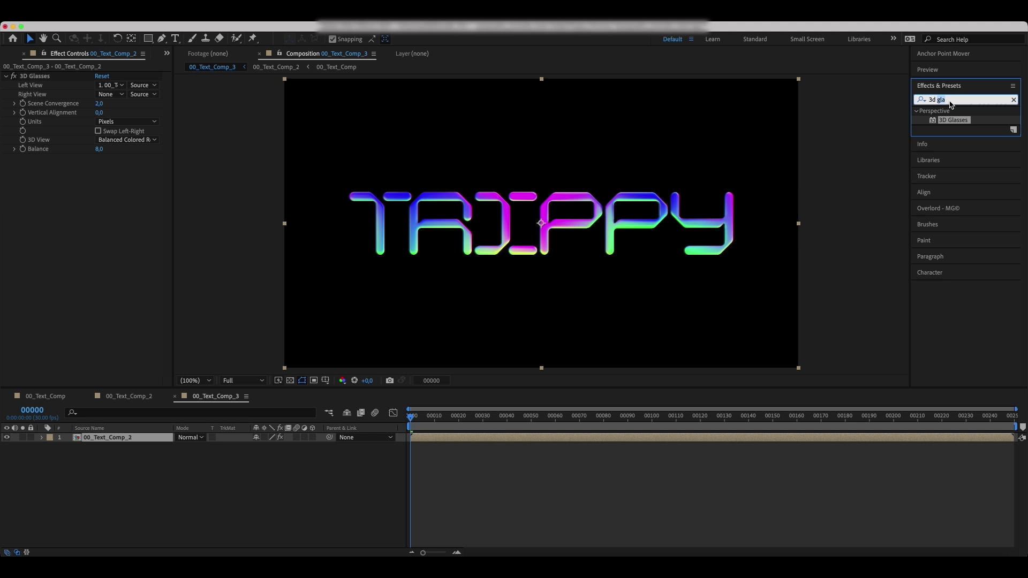
type("fast box")
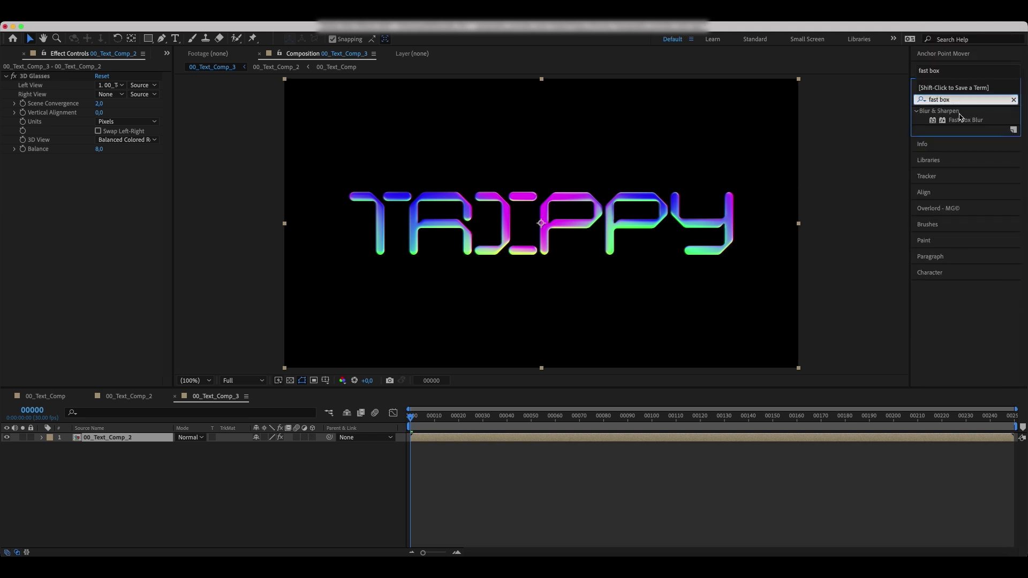
double_click(962, 121)
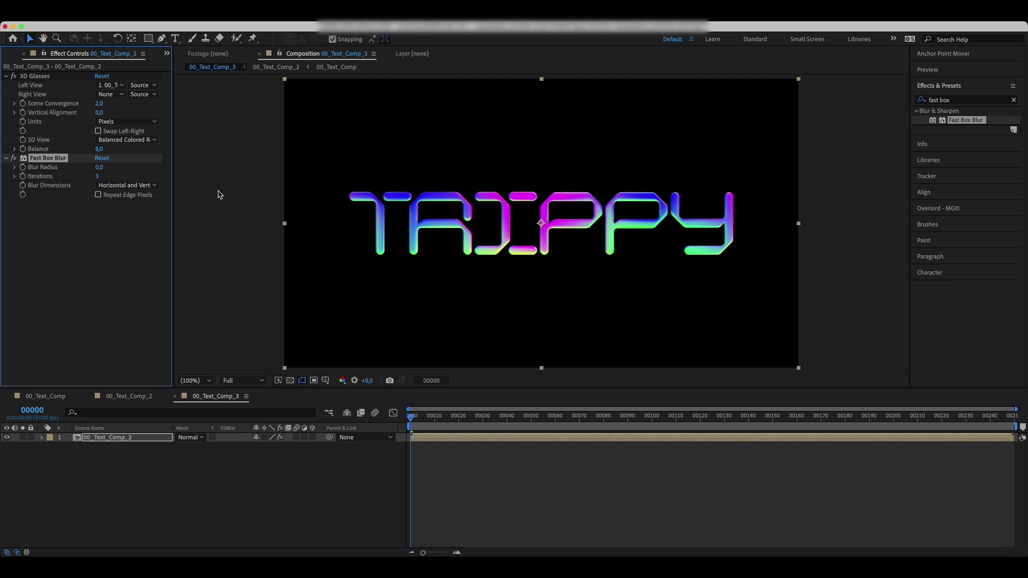
left_click(99, 167)
type("1")
left_click(94, 216)
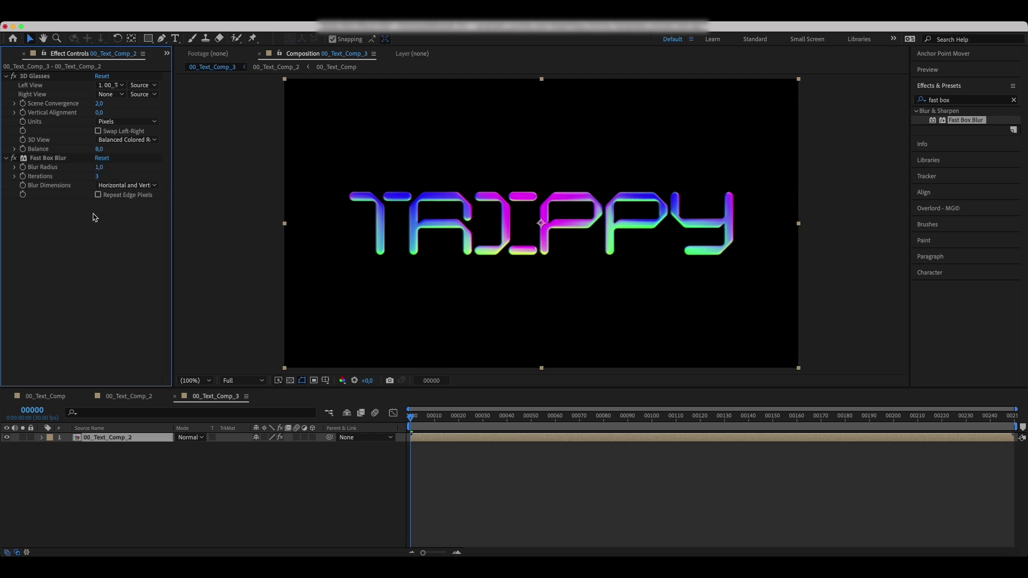
left_click(98, 194)
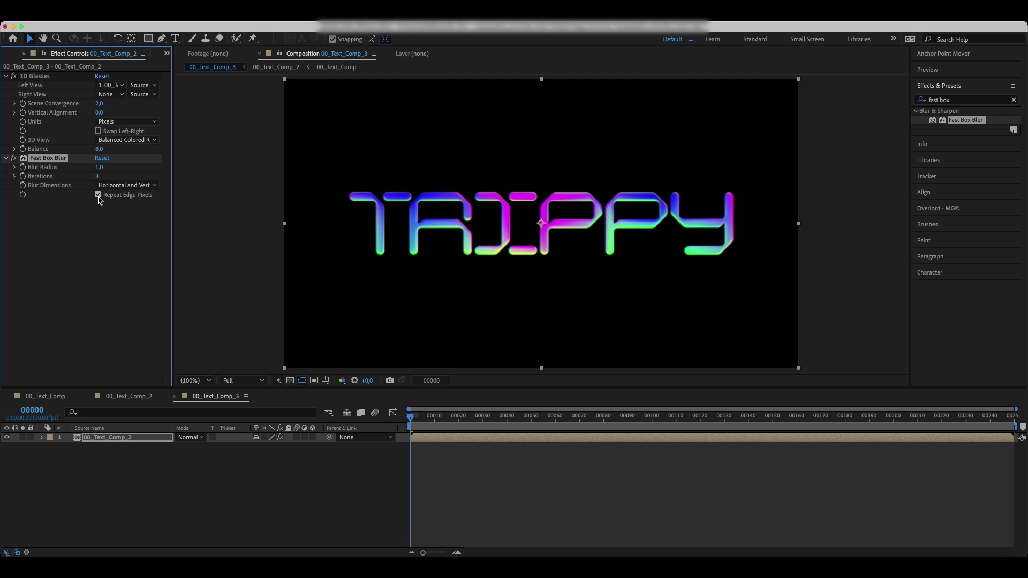
left_click(105, 442)
- Duplicate 00_Text_Comp_2 and delete the 3D Glasses and Fast Box Blur effects from the top copy
key("super+d")
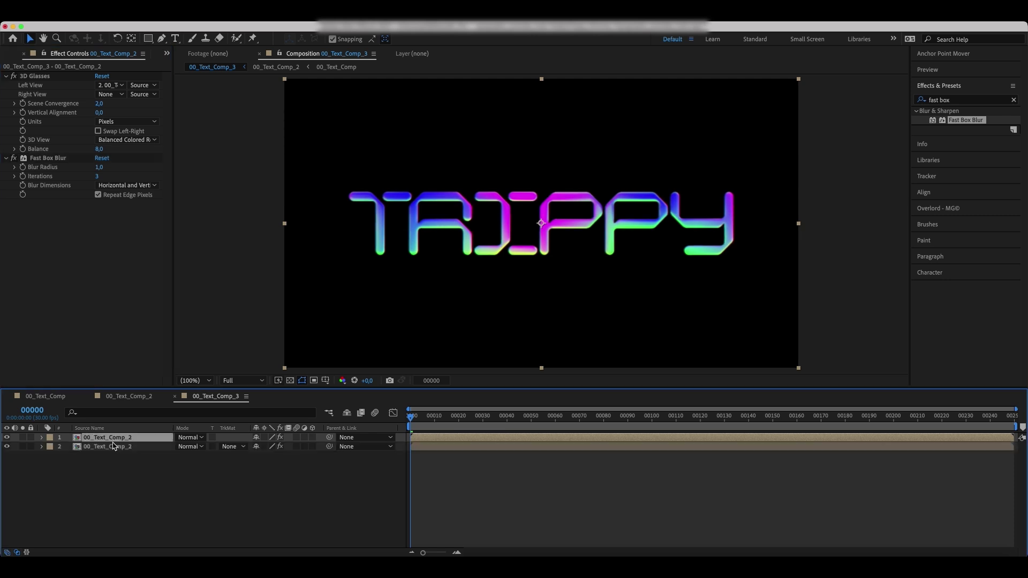
key("e")
left_click(82, 447)
left_click(84, 456, "shift")
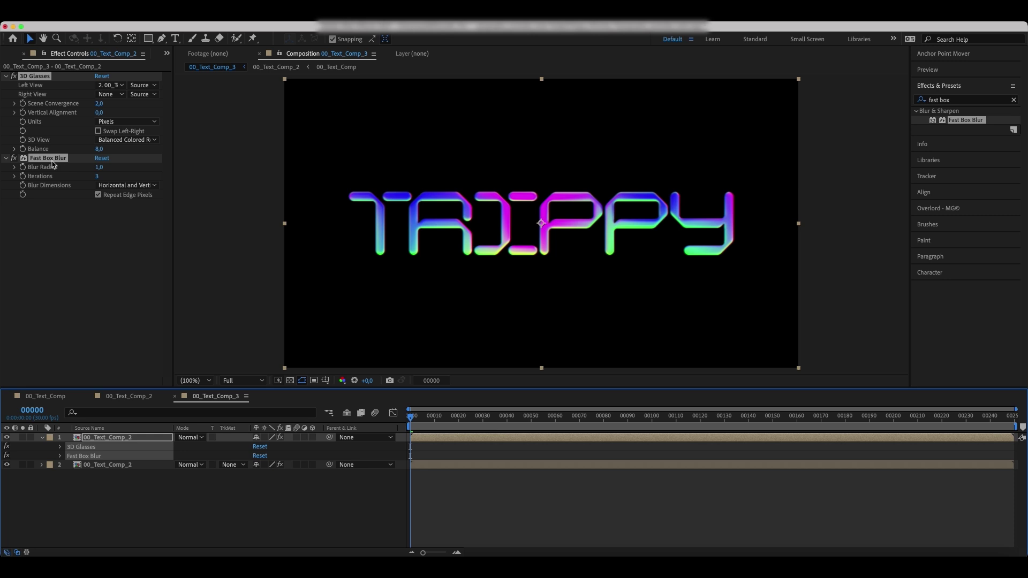
key("Delete")
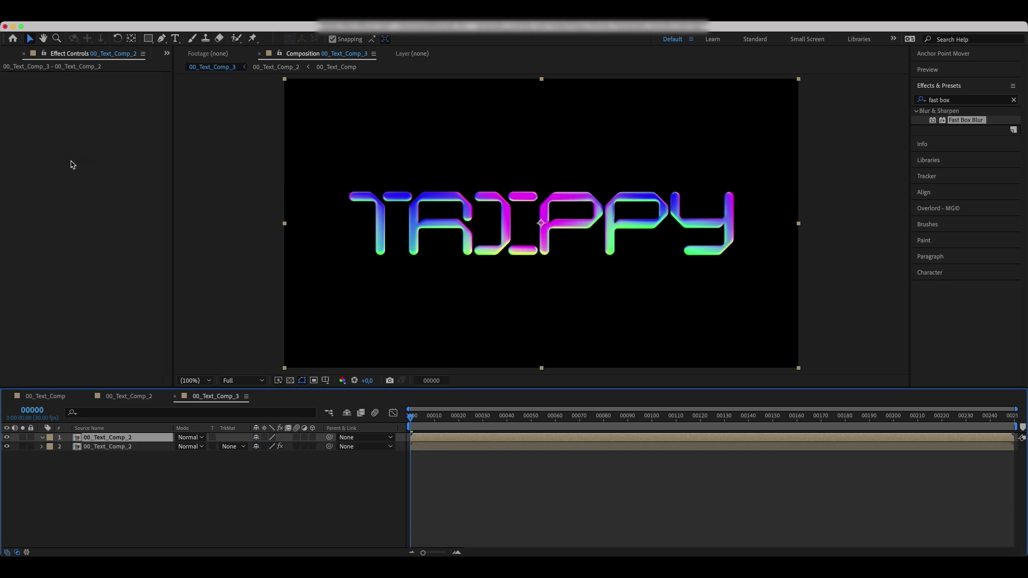
- Give the top copy a Fast Box Blur with radius 0,5, 1 iteration and Repeat Edge Pixels on
double_click(983, 123)
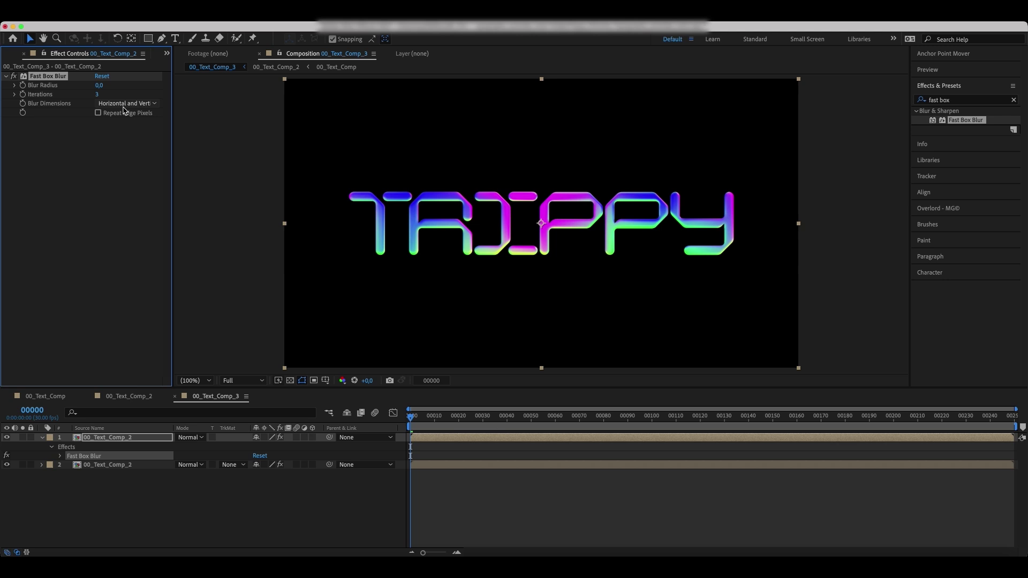
left_click(99, 86)
type("0,5")
key("Return")
left_click(97, 95)
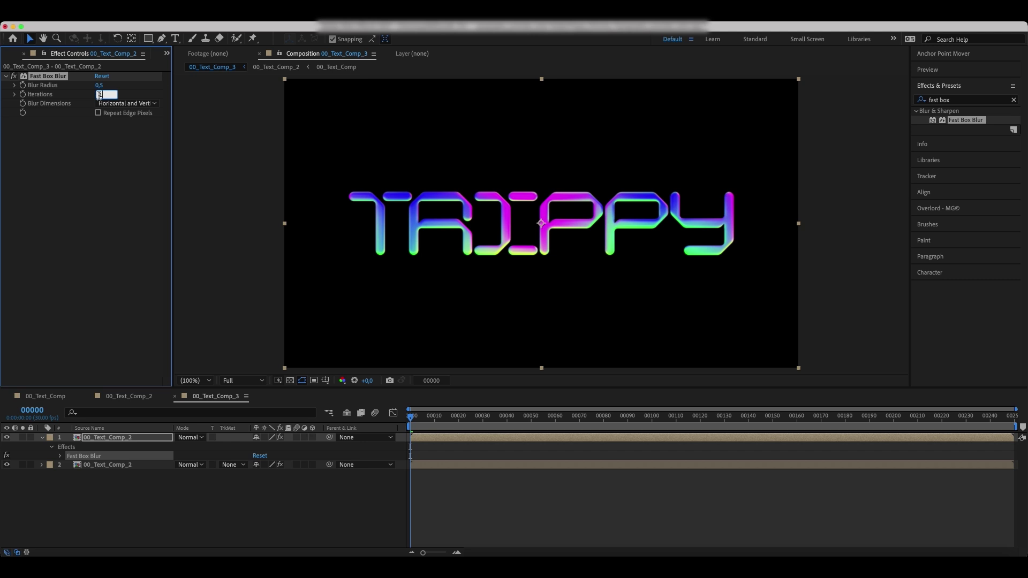
type("1")
left_click(98, 113)
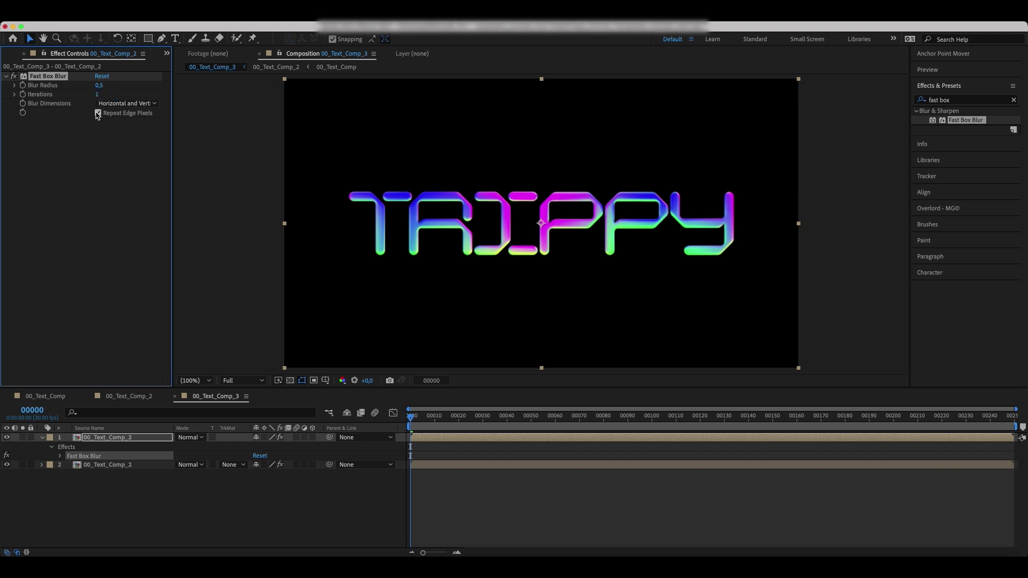
left_click(74, 161)
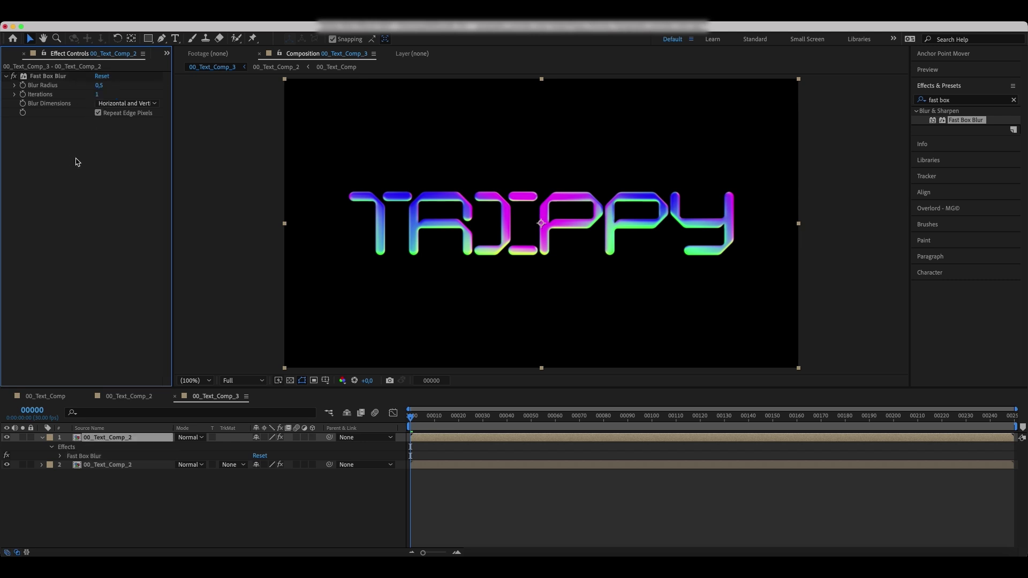
- Use the top copy as an alpha matte for layer 2 and add a new adjustment layer
key("e")
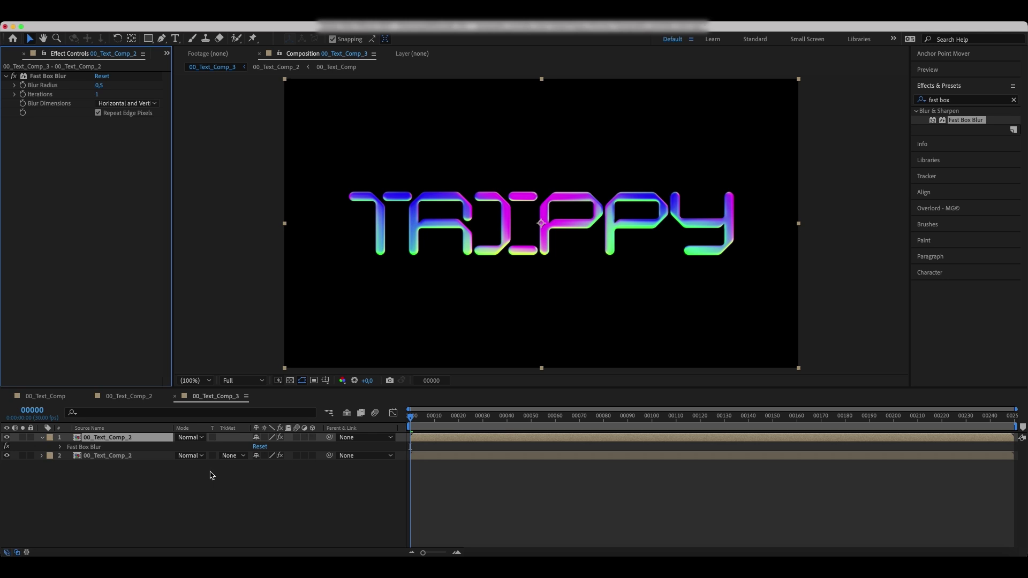
left_click(231, 446)
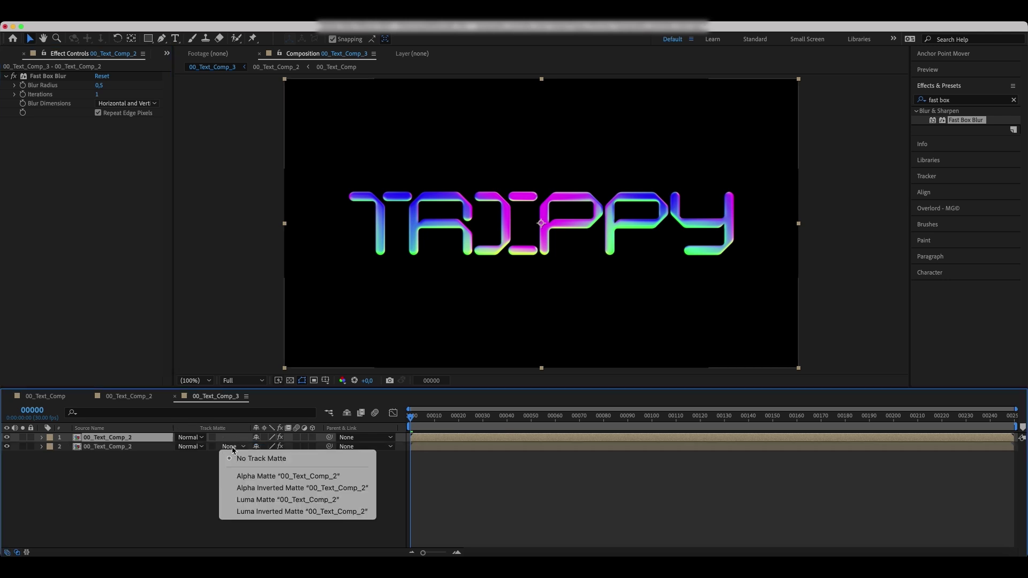
left_click(253, 477)
right_click(130, 485)
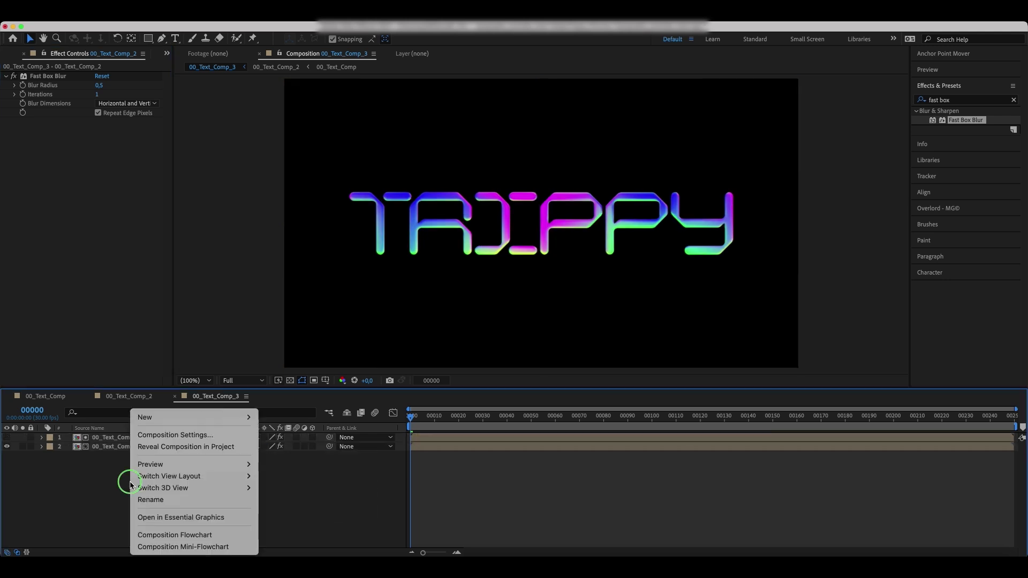
mouse_move(176, 418)
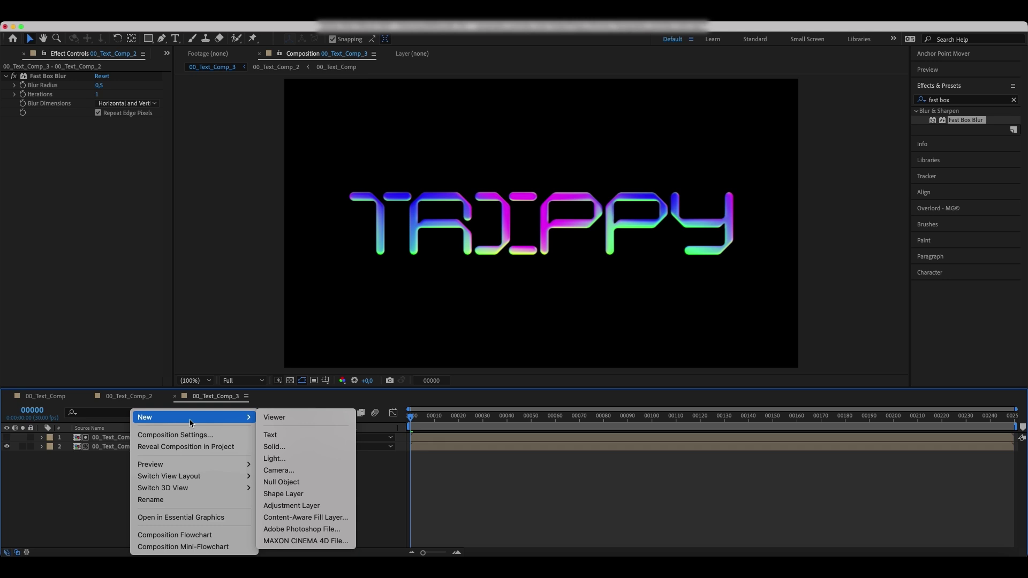
left_click(301, 505)
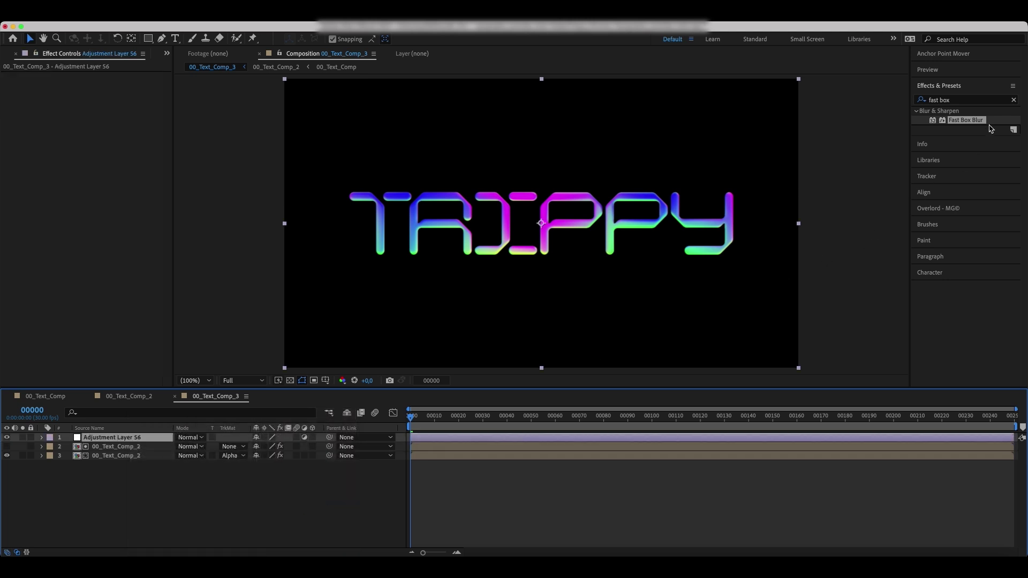
- Apply Displacement Map to the adjustment layer, mapping from 00_Text_Comp_2's Effects & Masks
left_click(1013, 100)
left_click(979, 100)
type("displac")
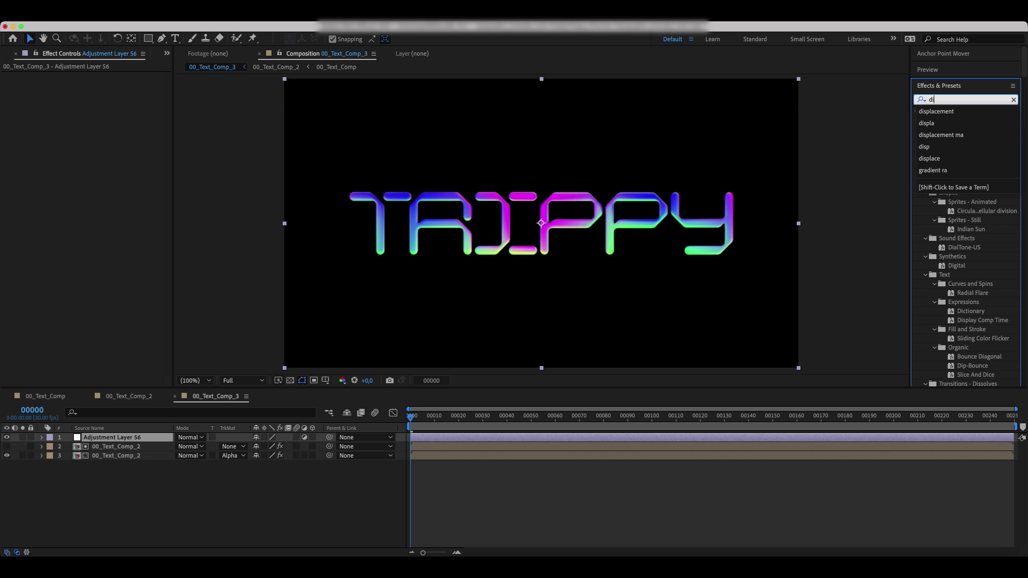
left_click(948, 112)
double_click(963, 120)
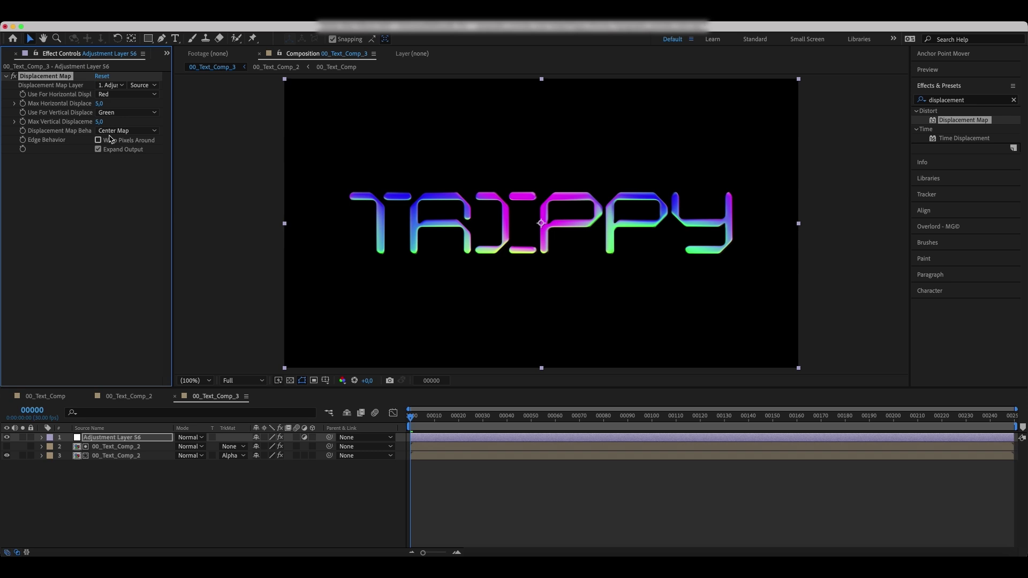
left_click(113, 86)
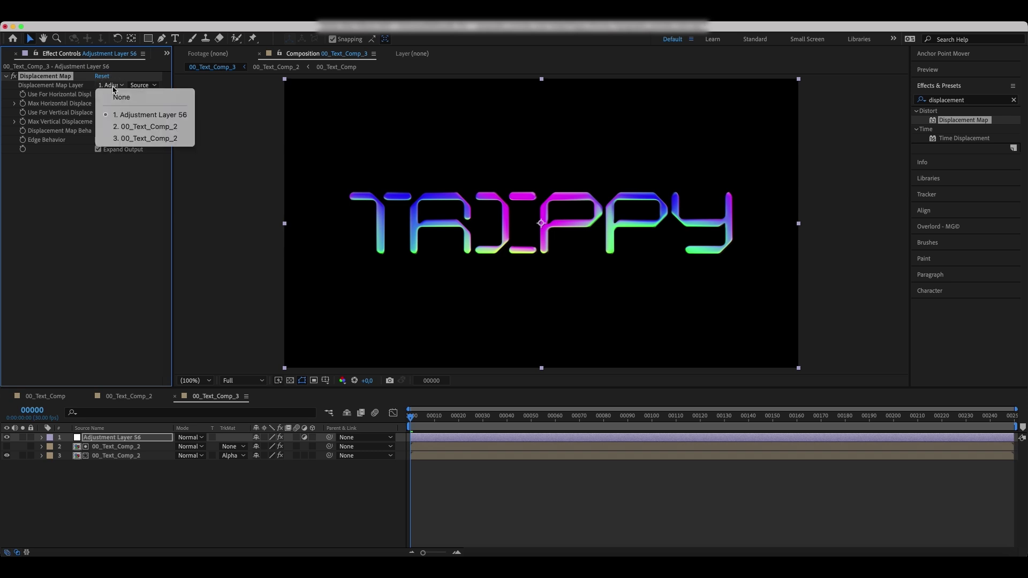
left_click(117, 129)
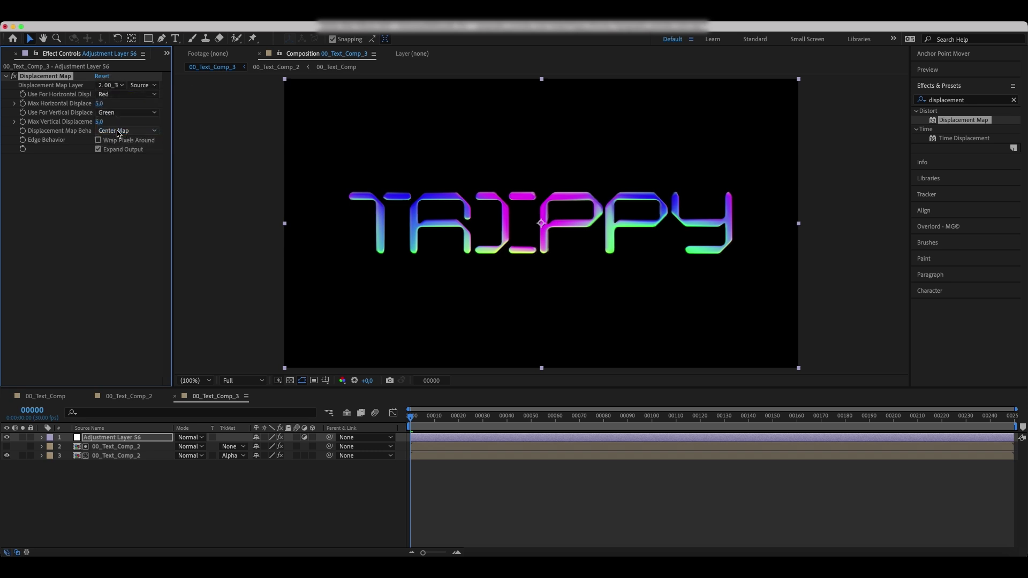
left_click(142, 85)
left_click(151, 120)
- Drive both displacement channels with Blue, max horizontal 0 and max vertical 400
left_click(119, 94)
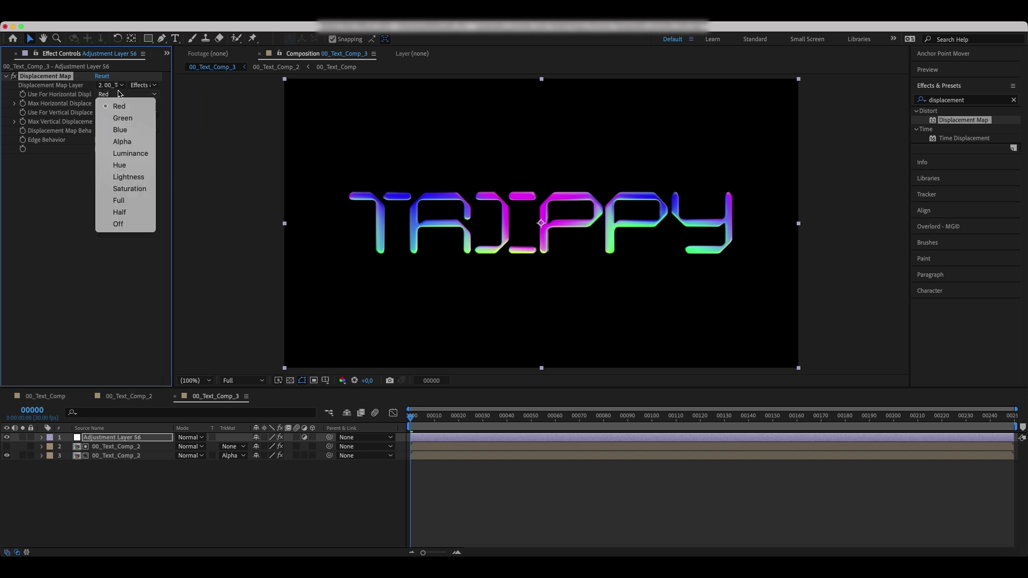
left_click(128, 132)
left_click(126, 113)
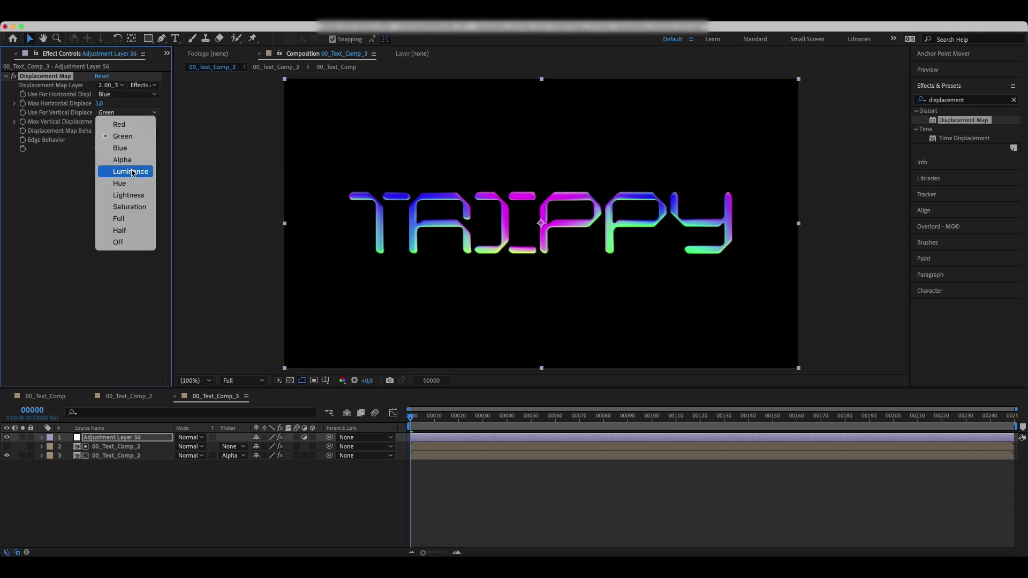
left_click(128, 148)
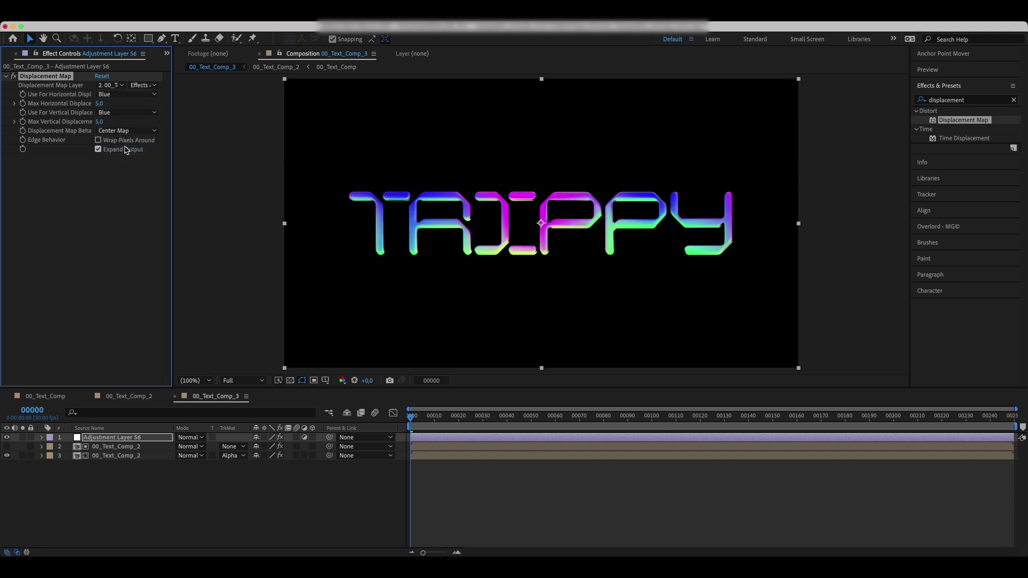
left_click(99, 104)
type("0")
key("Return")
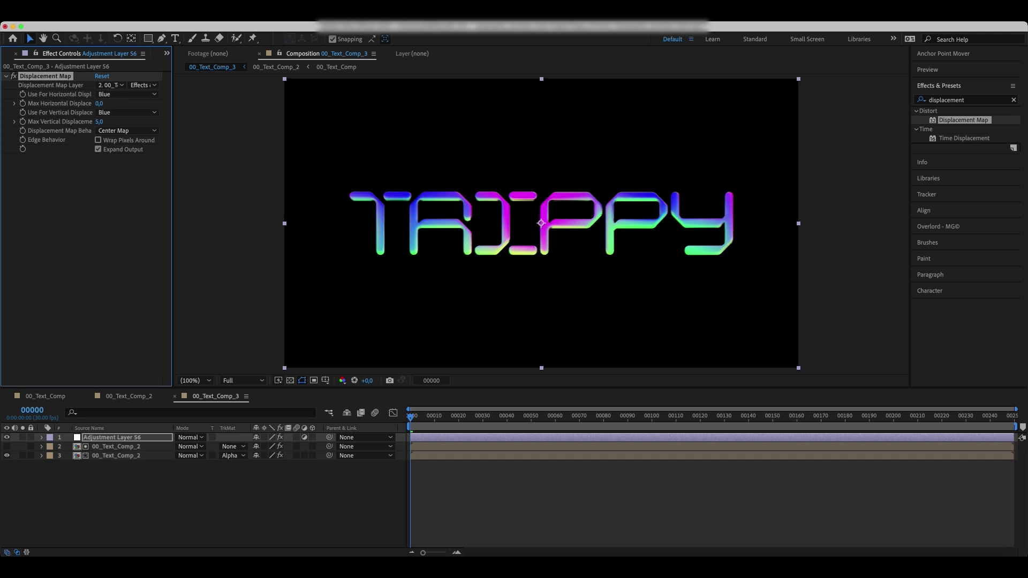
left_click_drag(100, 124, 239, 104)
left_click(101, 122)
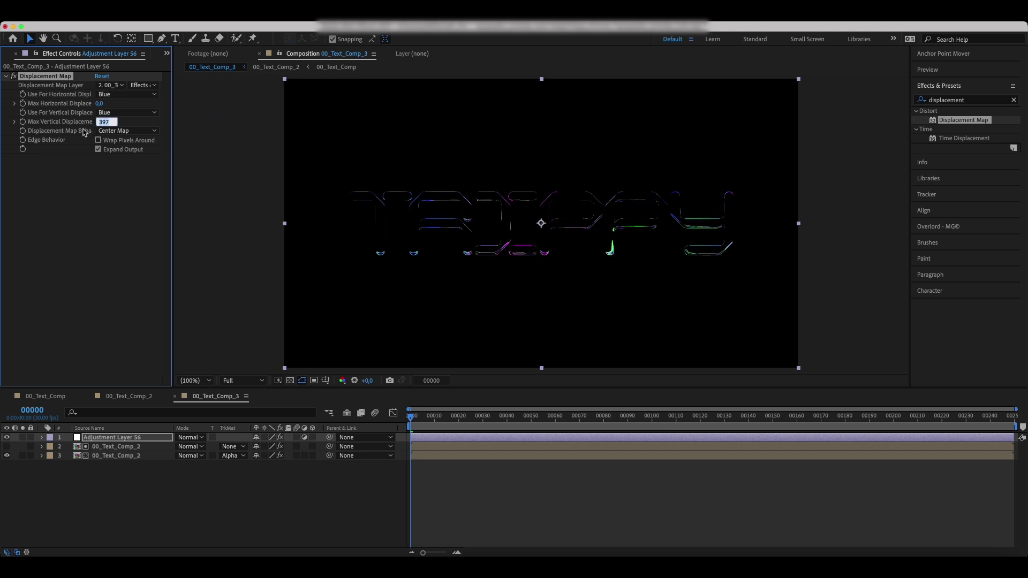
type("500")
key("Return")
- Apply Glow to the adjustment layer with Threshold 50% and Radius 20
left_click(1013, 100)
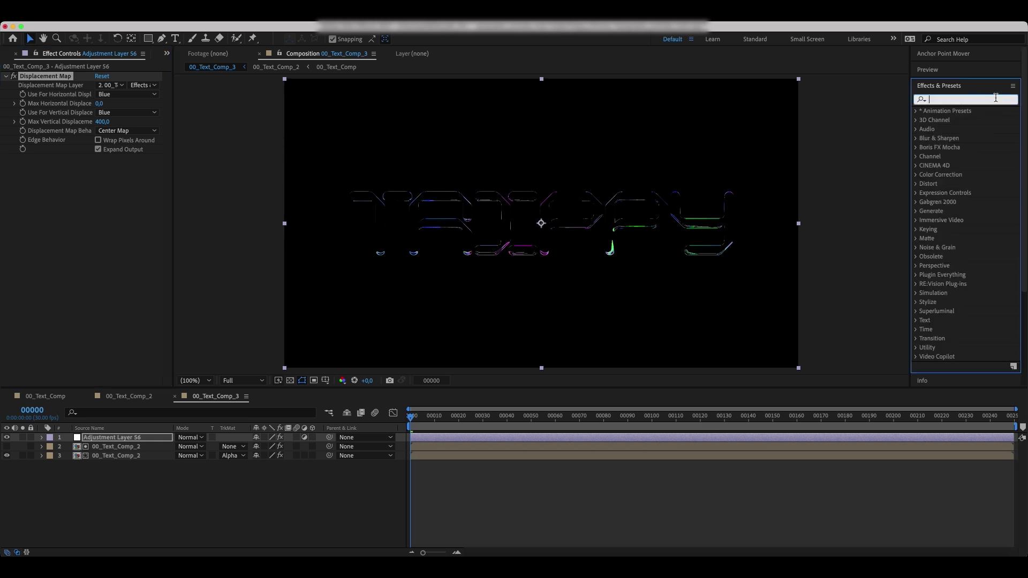
type("glow")
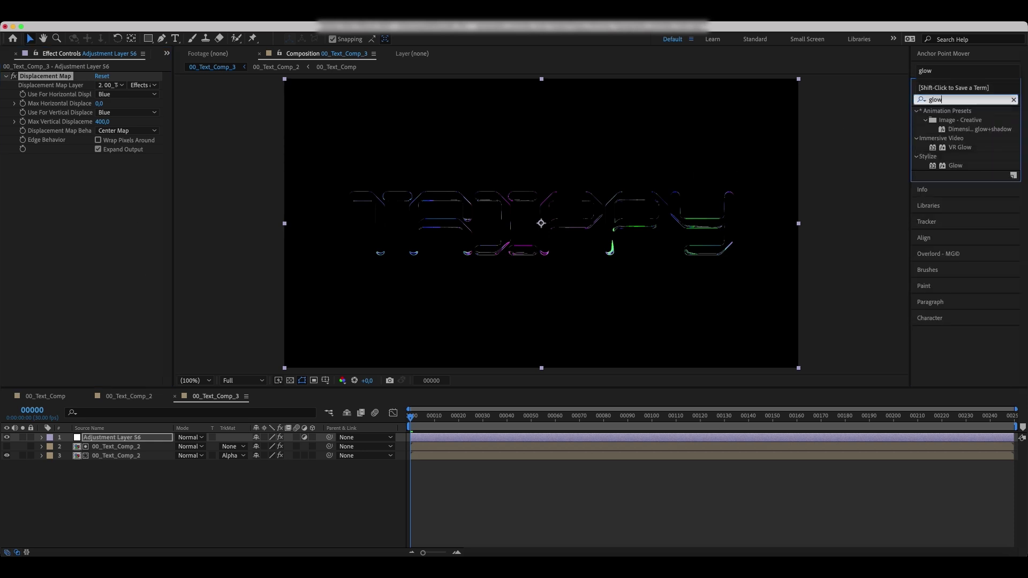
double_click(956, 165)
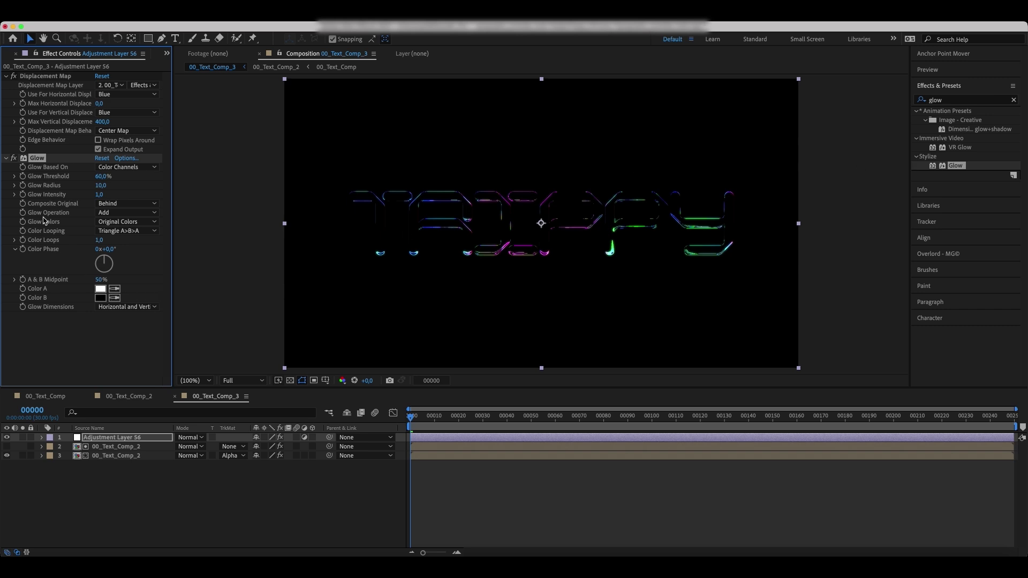
left_click(104, 177)
type("50")
key("Return")
left_click(101, 185)
type("20")
key("Return")
- Duplicate the Glow and set Glow 2 to Threshold 80% and Radius 50
key("super+d")
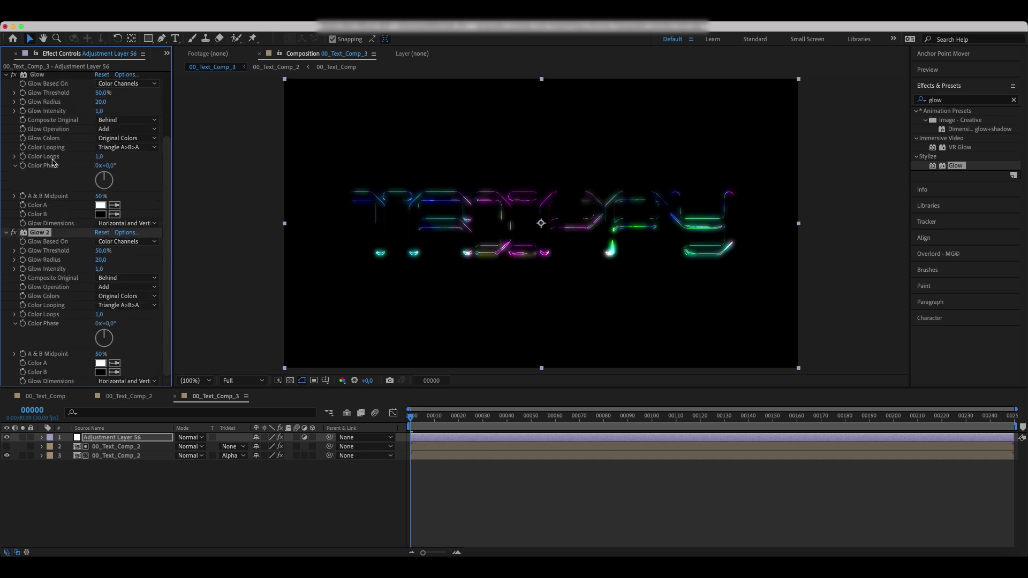
left_click(101, 251)
type("80")
key("Return")
left_click(102, 259)
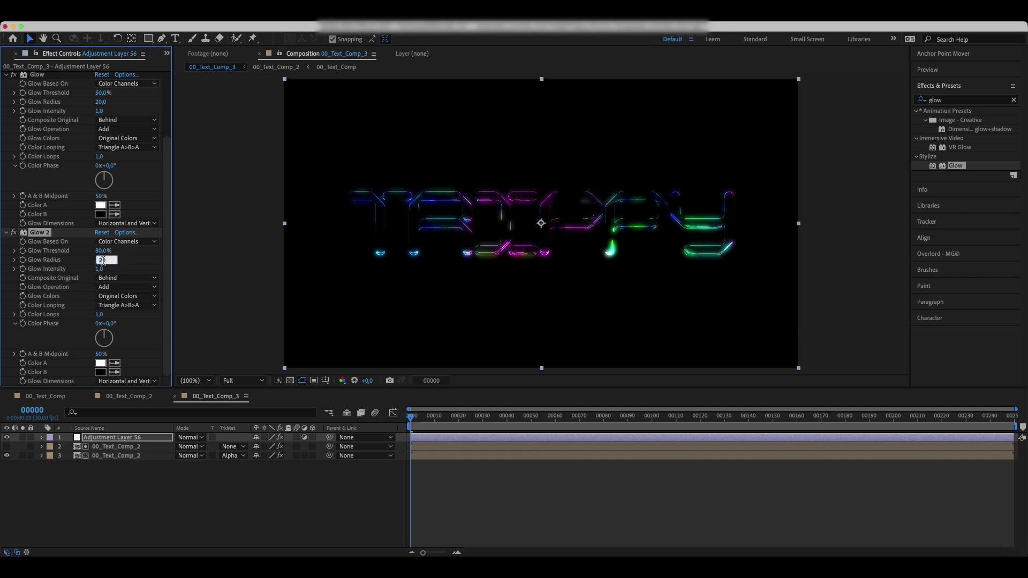
key("Return")
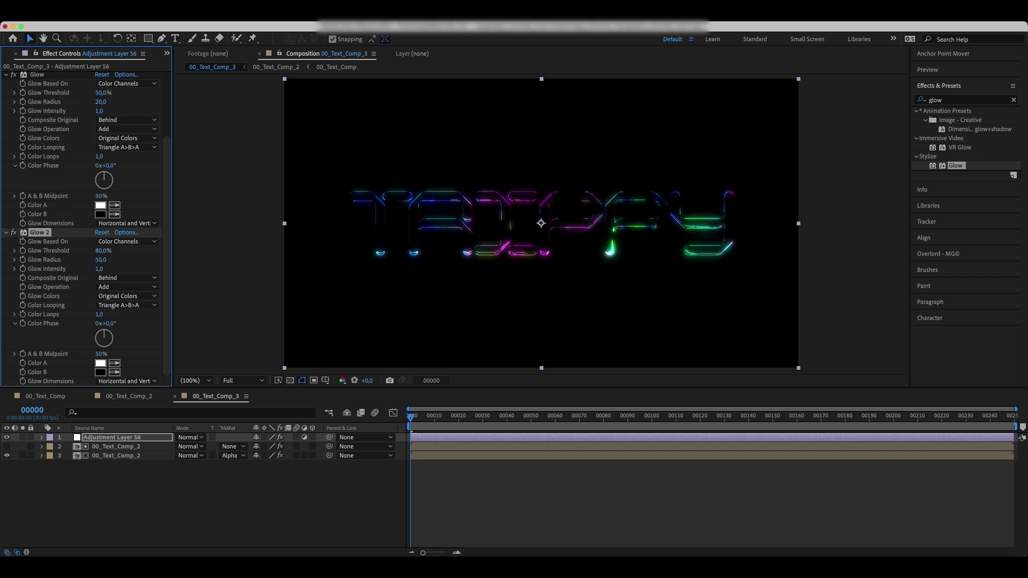
- Set the text layer's Fast Box Blur iterations to 10
left_click(138, 449)
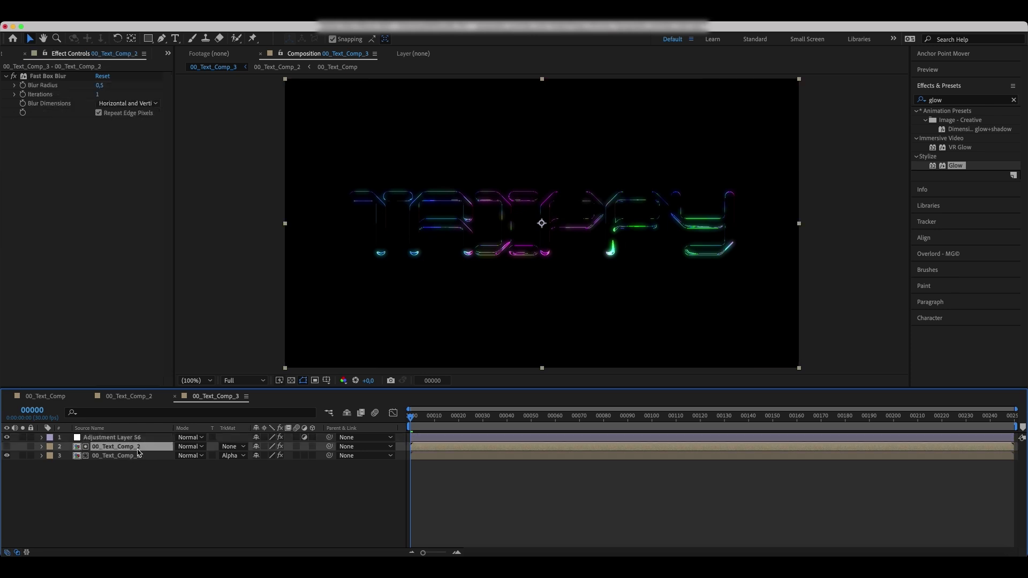
left_click(97, 95)
type("0")
key("Return")
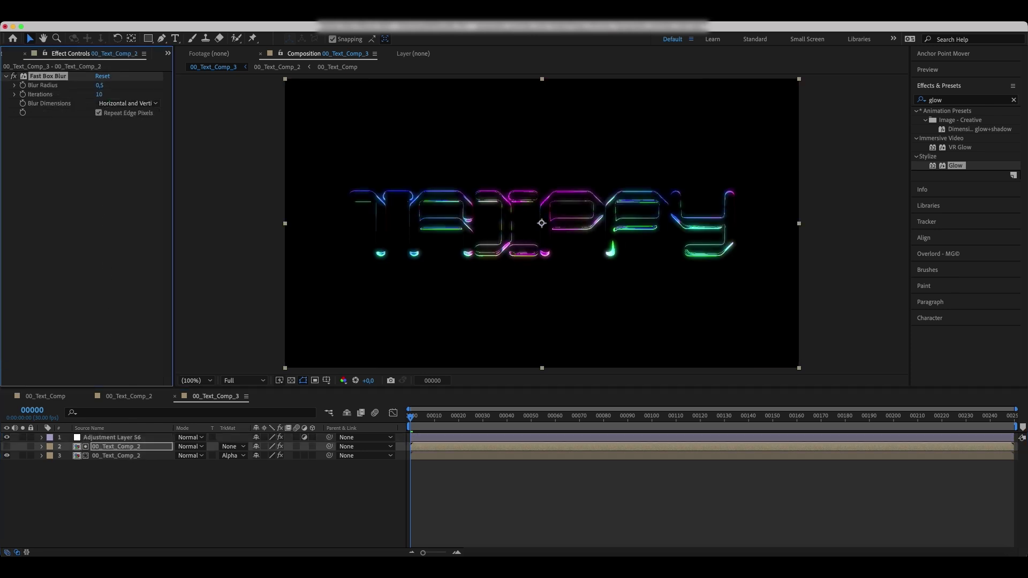
- At frame 139, duplicate 00_Text_Comp_2 above Adjustment Layer 56, make it visible and remove its Fast Box Blur
left_click(745, 416)
left_click(129, 451)
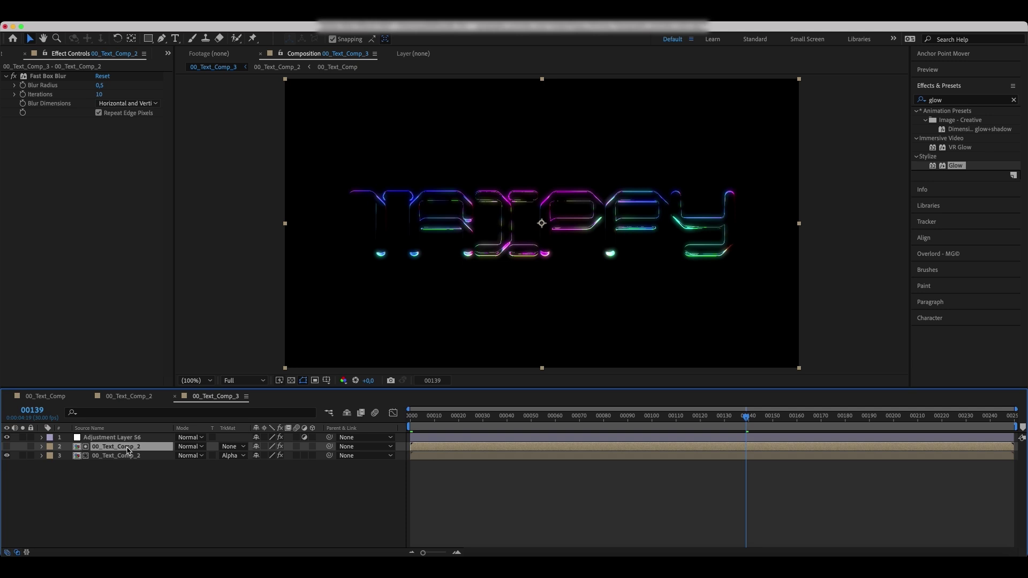
key("super+d")
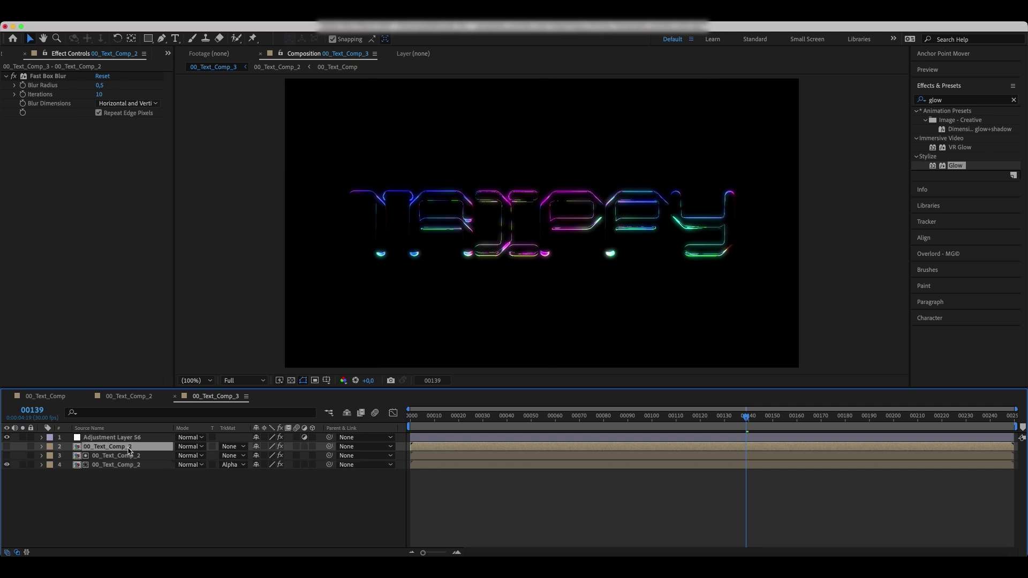
left_click(126, 449)
left_click_drag(126, 448, 133, 435)
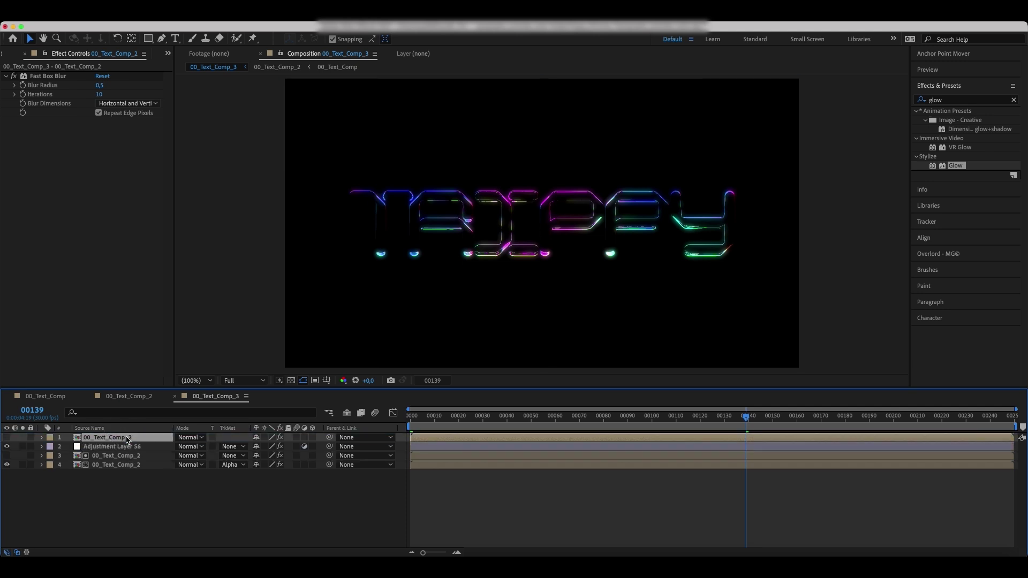
left_click(7, 437)
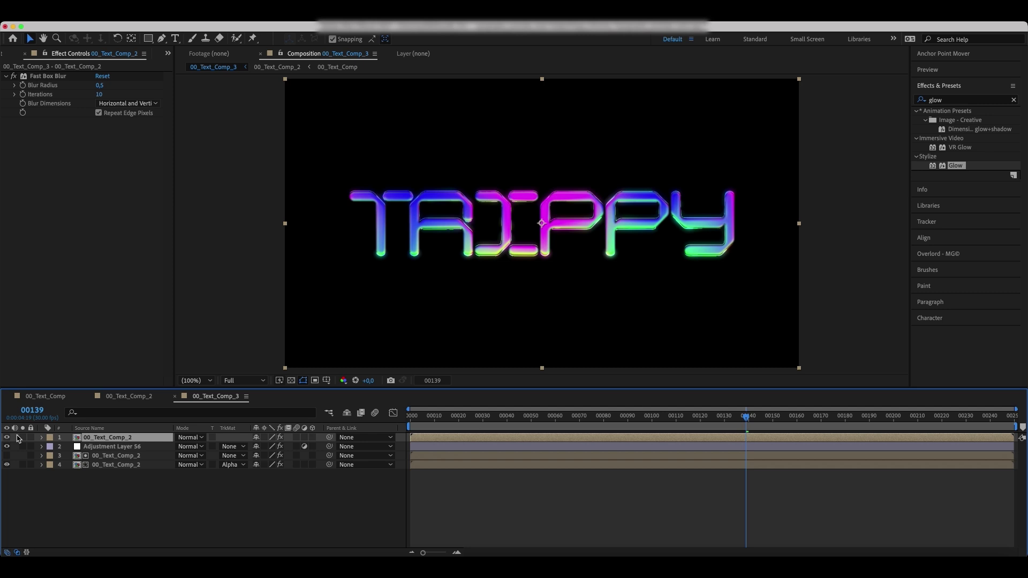
key("e")
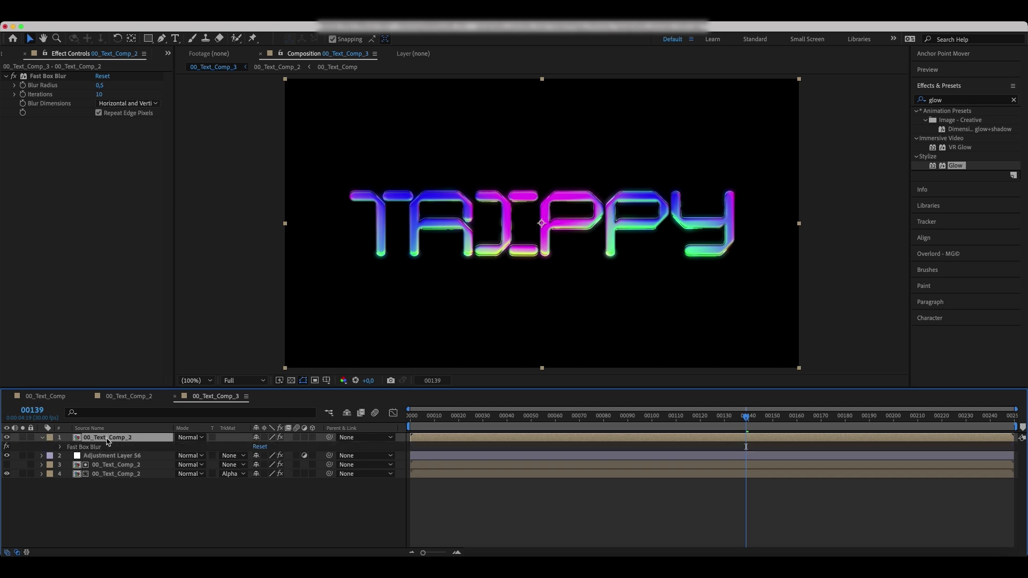
left_click(94, 449)
key("e")
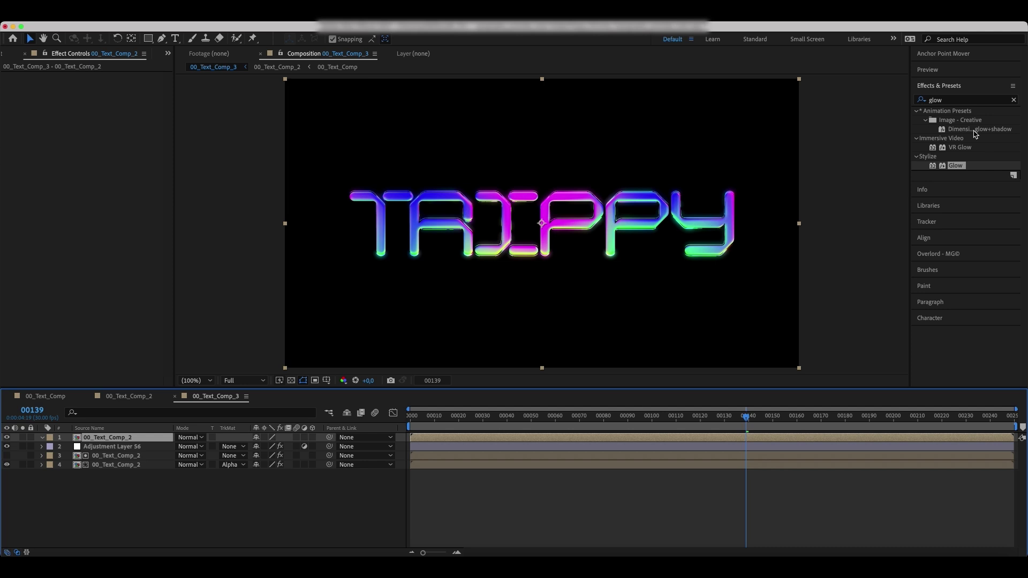
- Apply Tint at 100% to the top TRIPPY text copy
left_click(1010, 100)
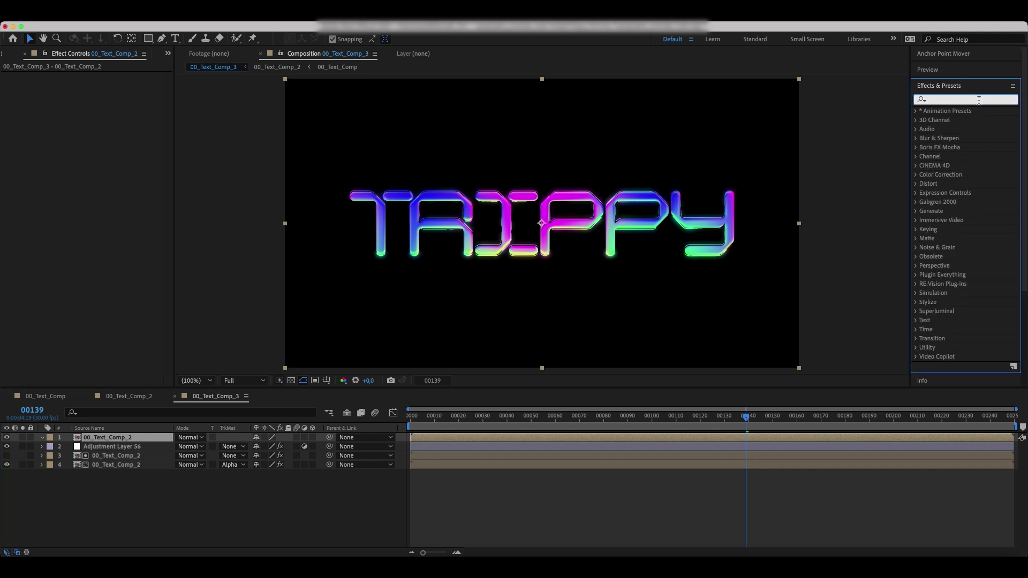
type("tint")
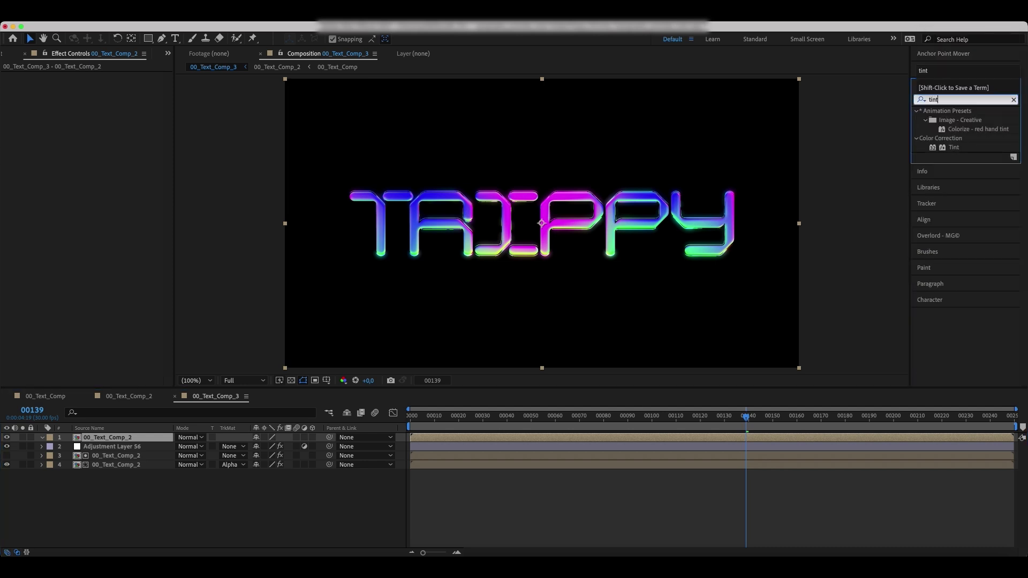
double_click(955, 148)
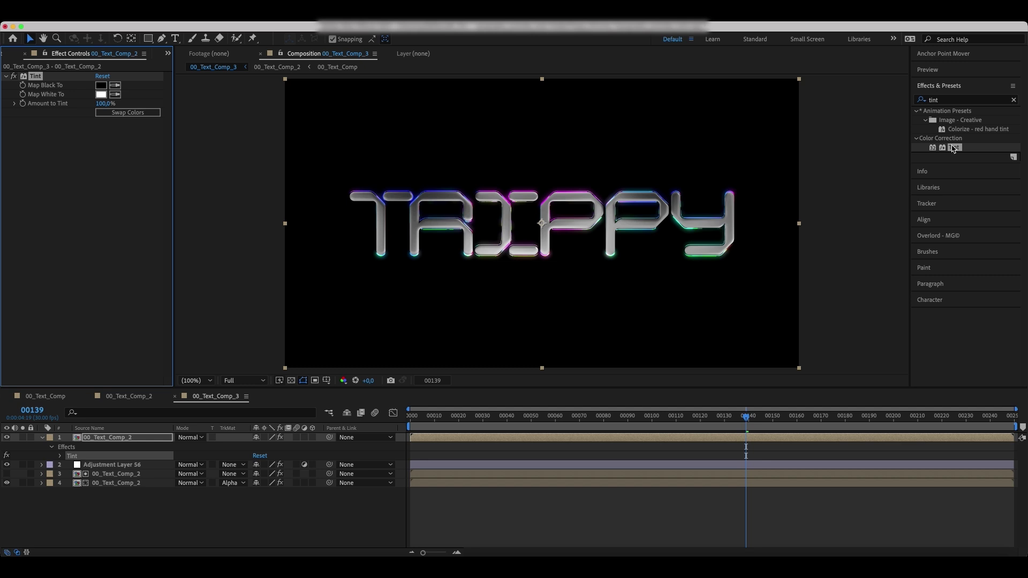
- Add Shift Channels to the same layer, taking alpha from Luminance
left_click(1014, 100)
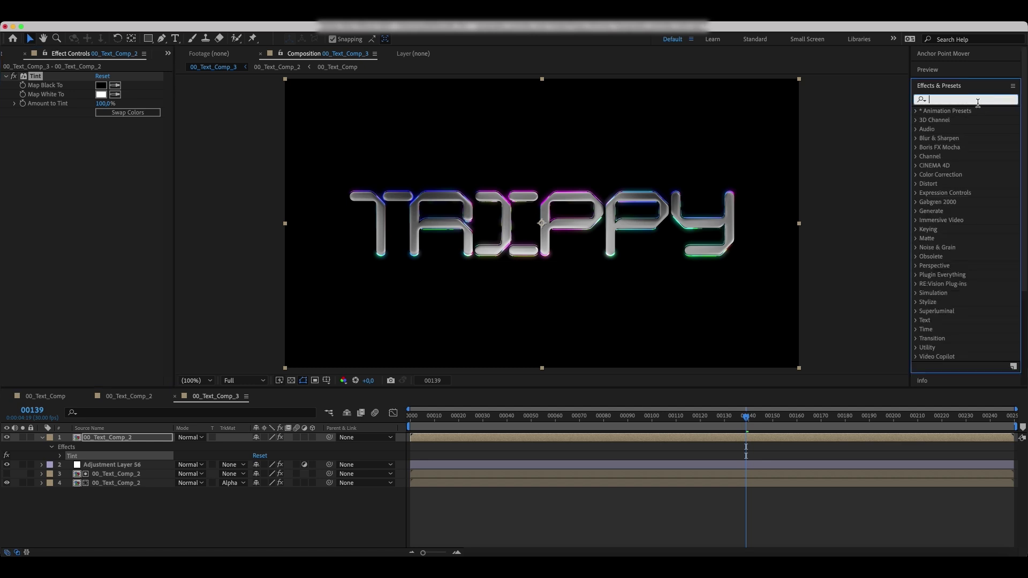
type("shift")
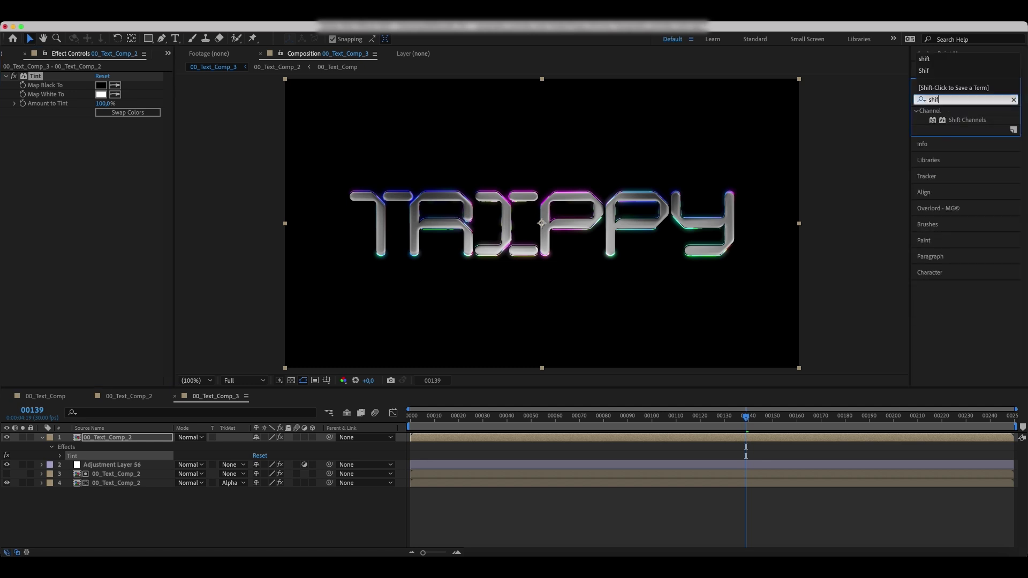
double_click(980, 121)
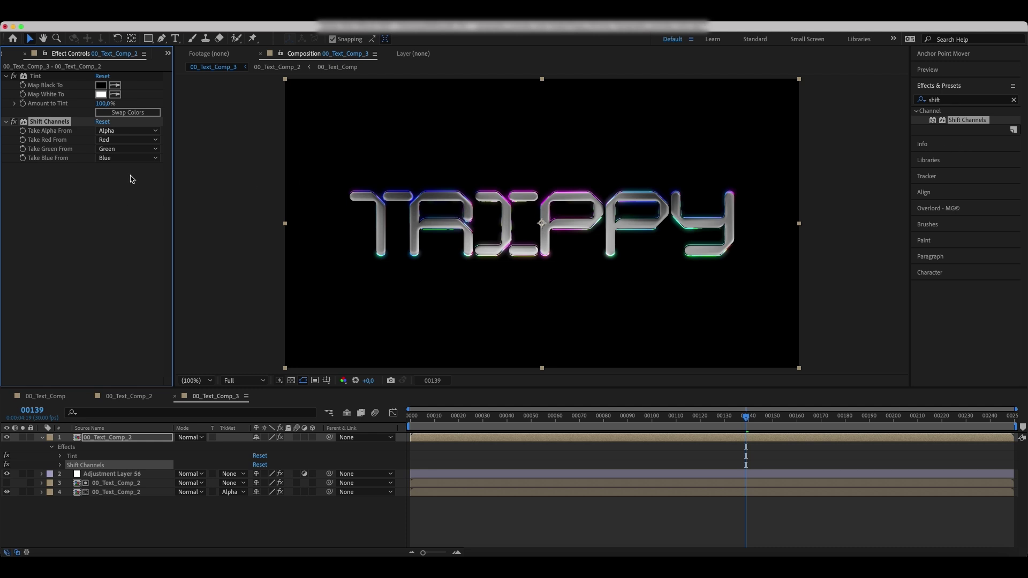
left_click(132, 131)
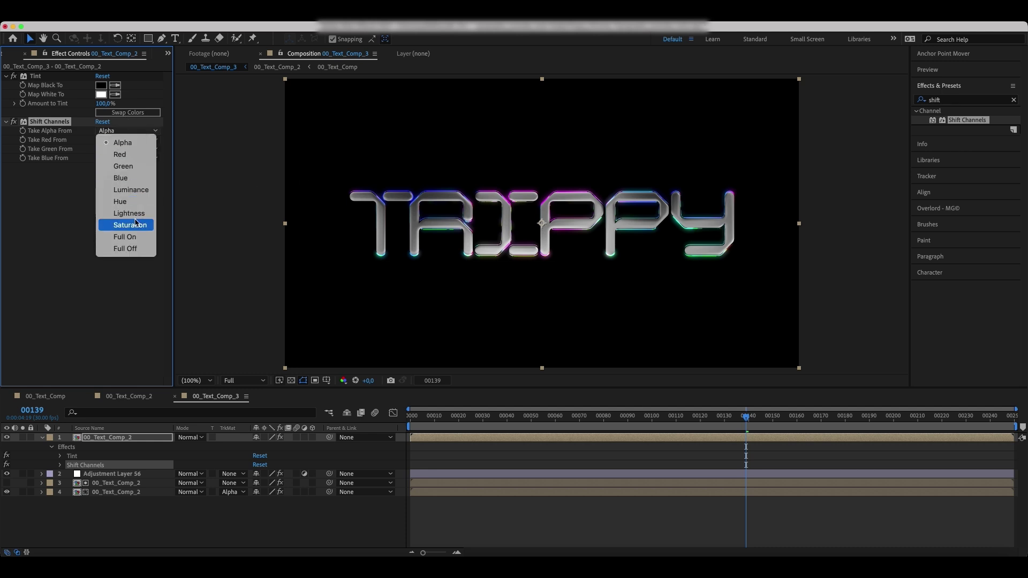
left_click(134, 190)
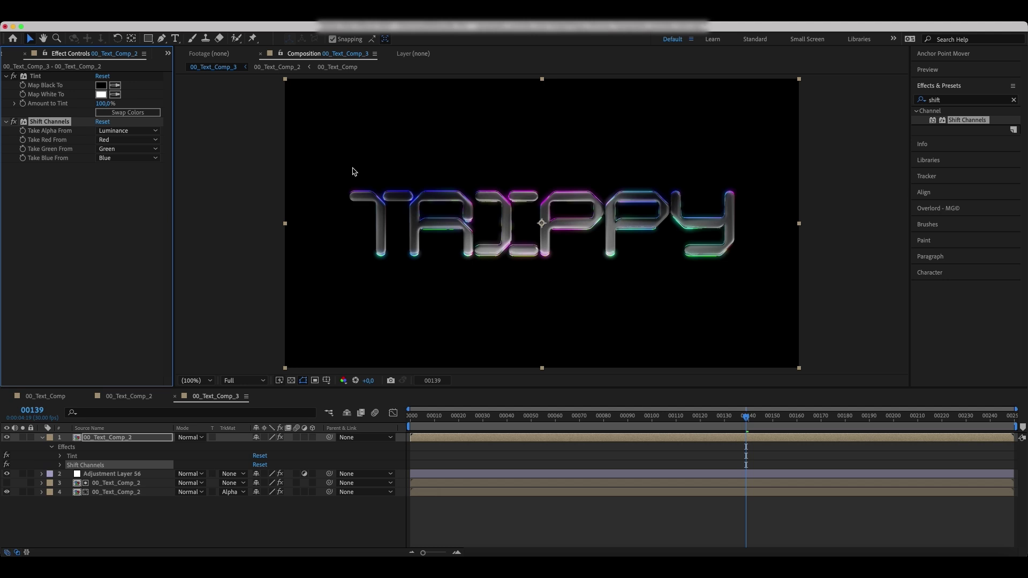
left_click(957, 101)
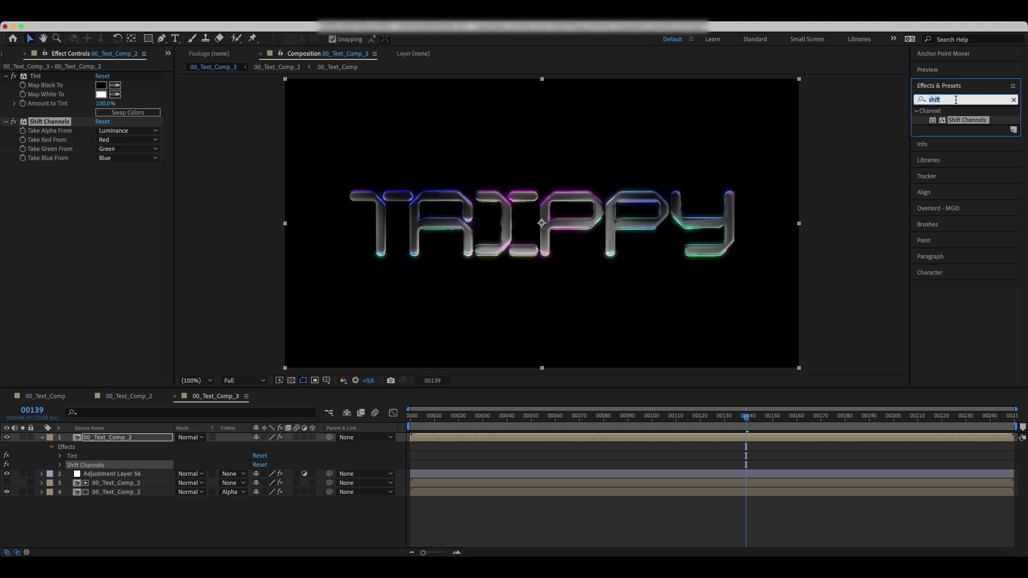
- Apply Remove Color Matting with a white Background Color, briefly soloing the layer to check the result
type("remo")
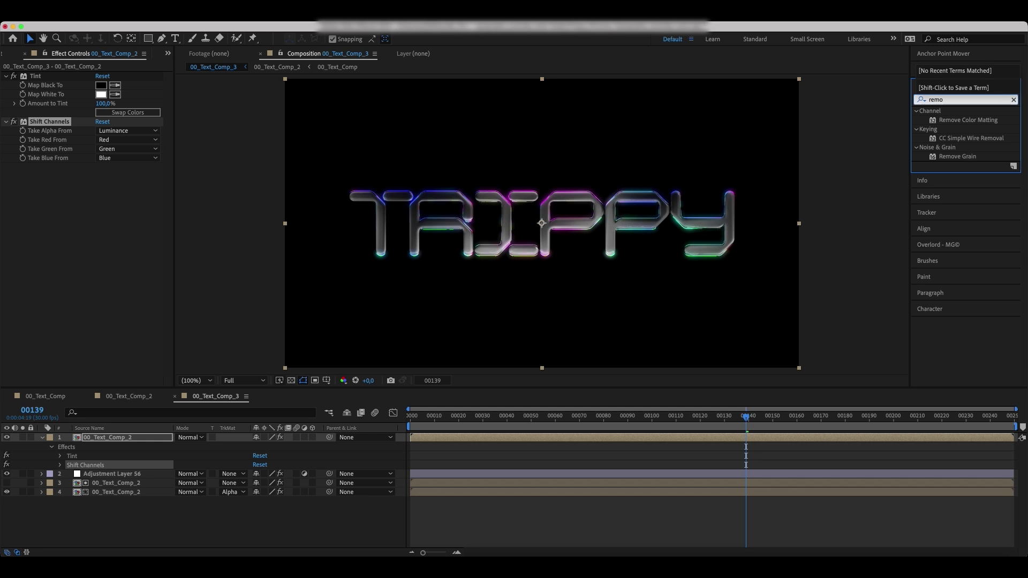
type("ve colo")
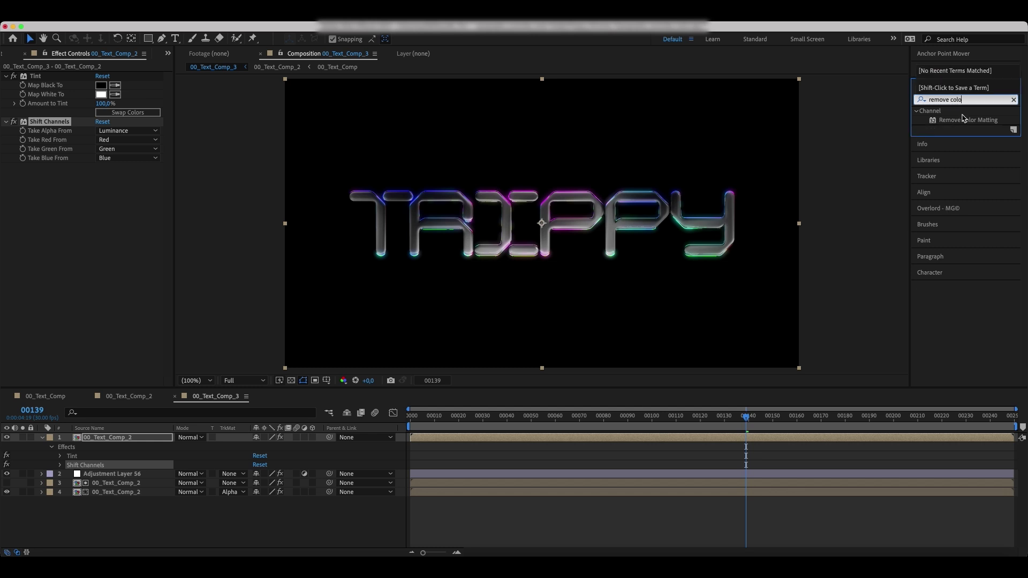
double_click(968, 119)
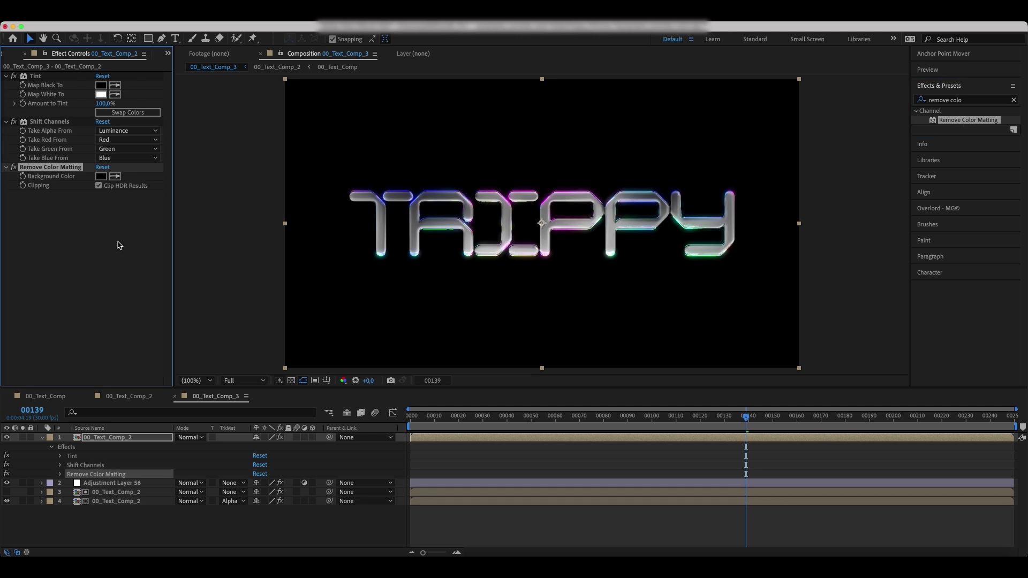
left_click(114, 177)
left_click(102, 96)
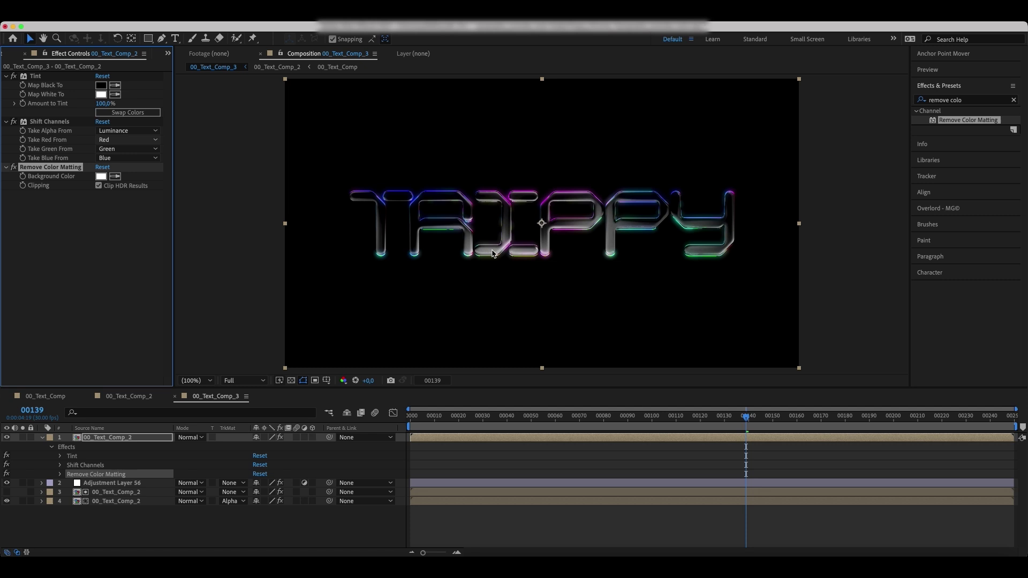
left_click(22, 437)
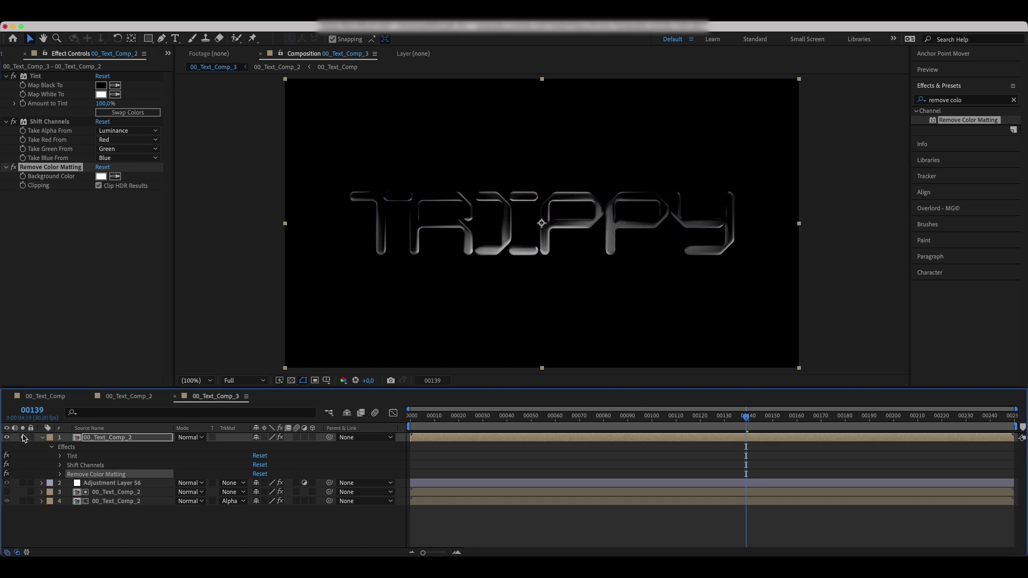
left_click(22, 437)
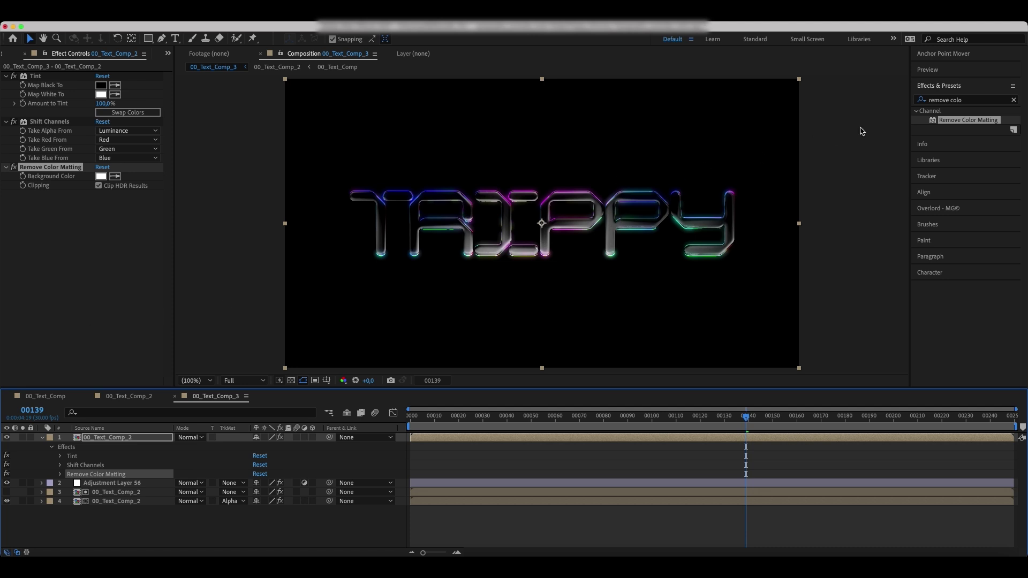
left_click(962, 101)
type("curve")
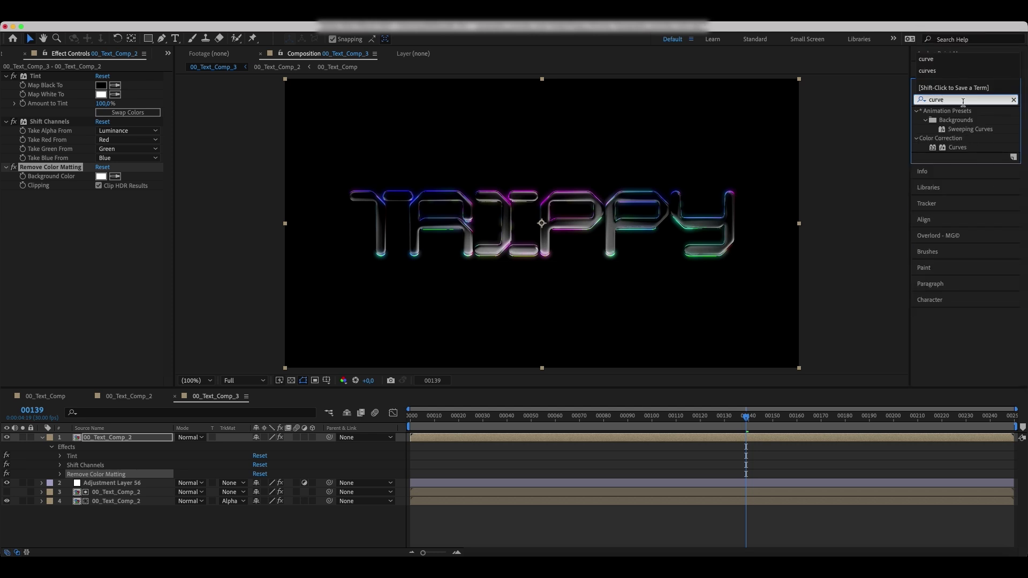
- Apply Curves to the text layer and bend the RGB channel into an S-curve
double_click(961, 148)
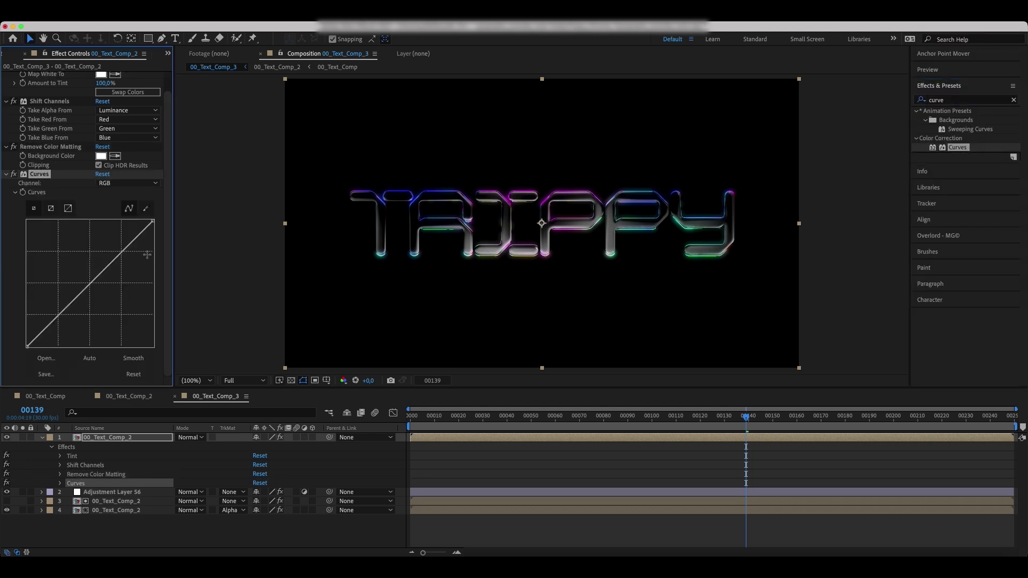
left_click_drag(116, 258, 111, 252)
left_click_drag(58, 307, 64, 317)
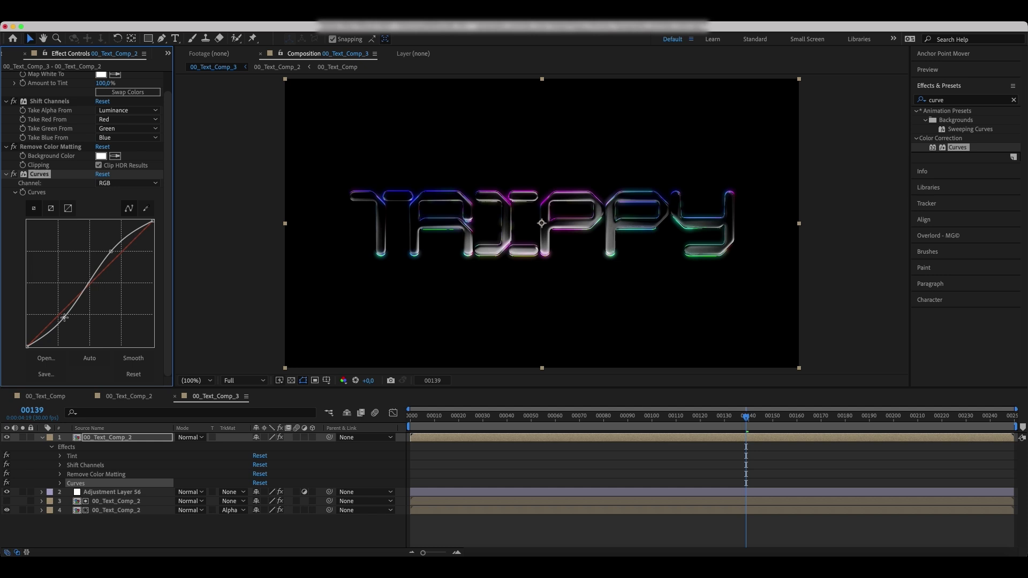
mouse_move(110, 252)
left_mouse_down()
mouse_move(86, 238)
mouse_move(110, 252)
left_mouse_up()
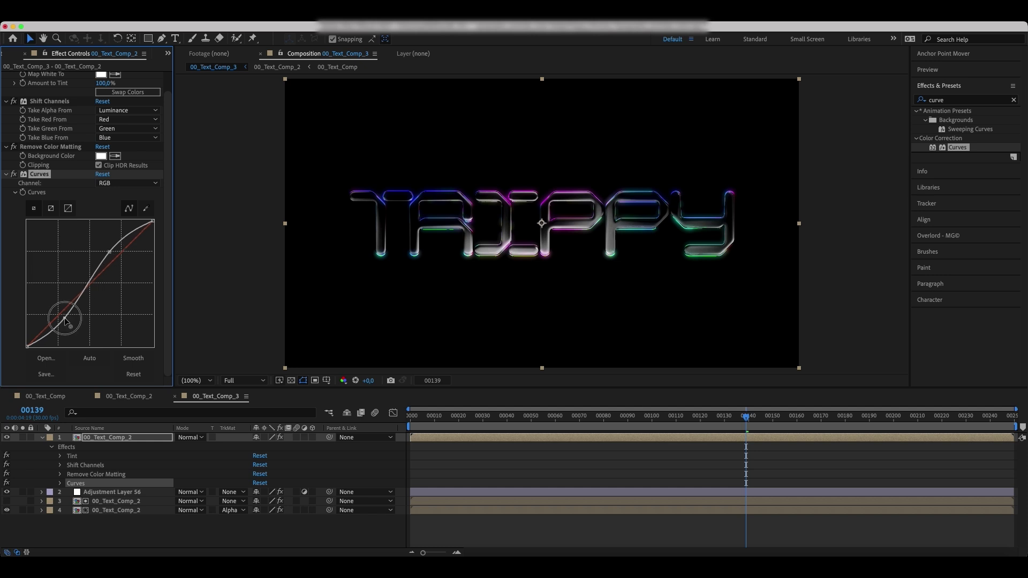
scroll(137, 229, "up", 1)
key("e")
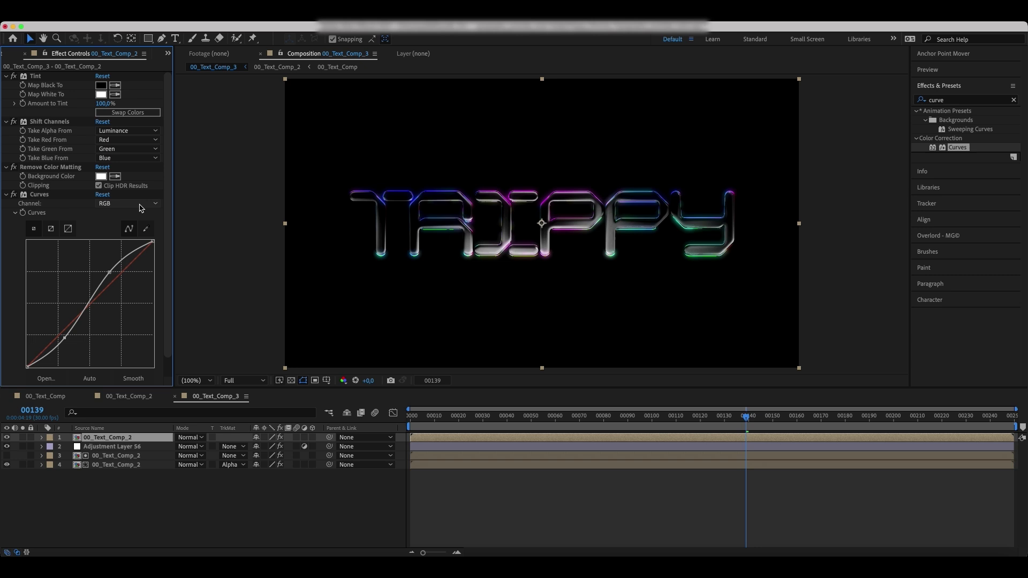
- Switch Curves to the Alpha channel and bend it into an S-curve too
left_click(140, 204)
left_click(135, 265)
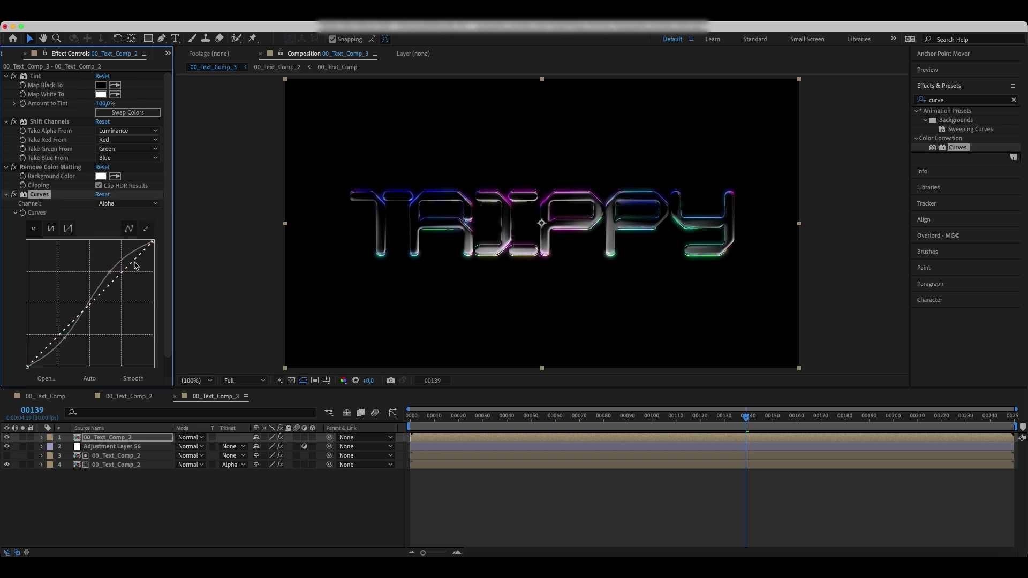
left_click_drag(117, 277, 109, 270)
left_click_drag(48, 335, 66, 340)
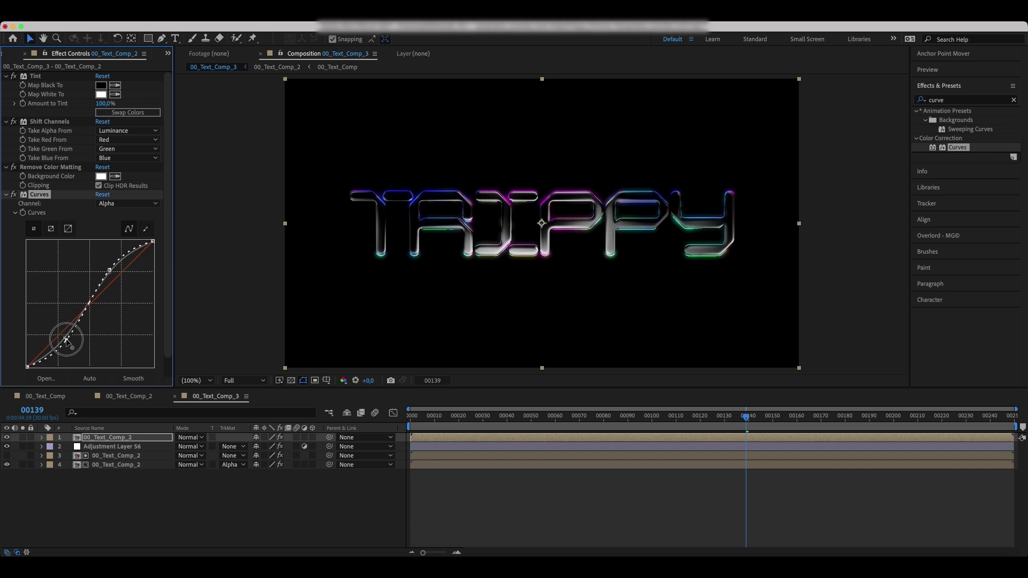
left_click_drag(109, 271, 107, 271)
left_click(186, 498)
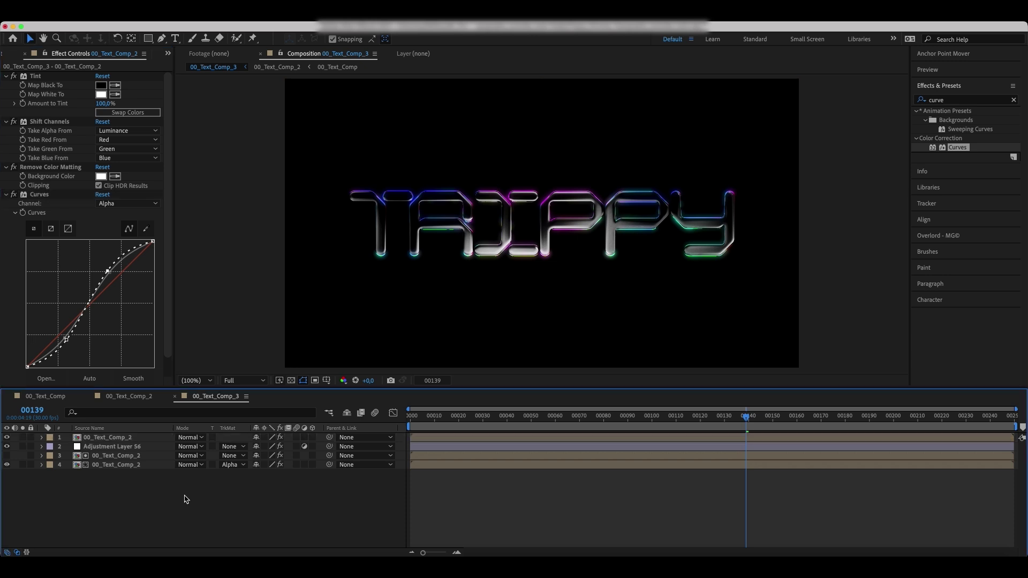
- Create a new adjustment layer at the top of the composition
right_click(127, 500)
mouse_move(155, 417)
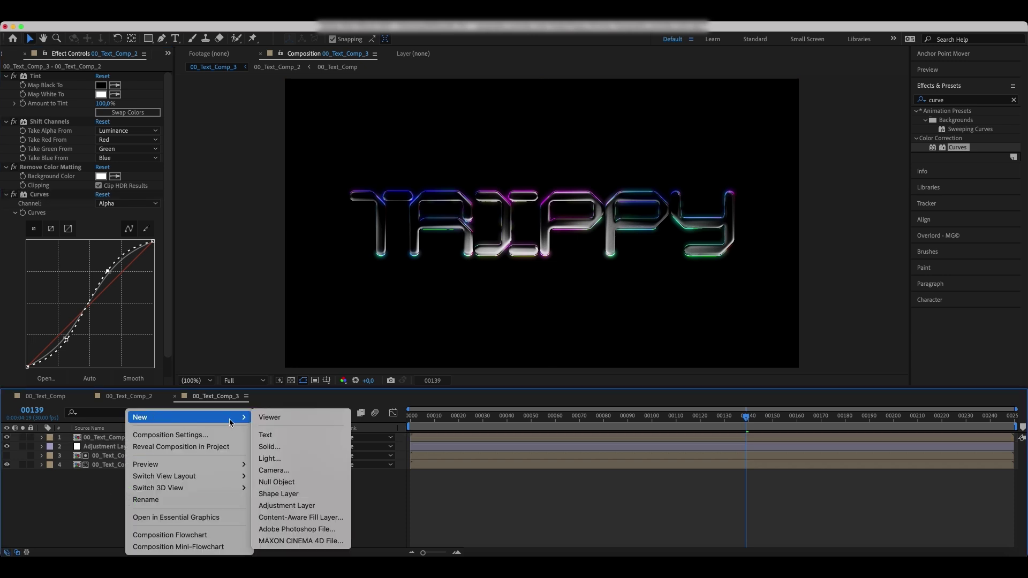
left_click(280, 506)
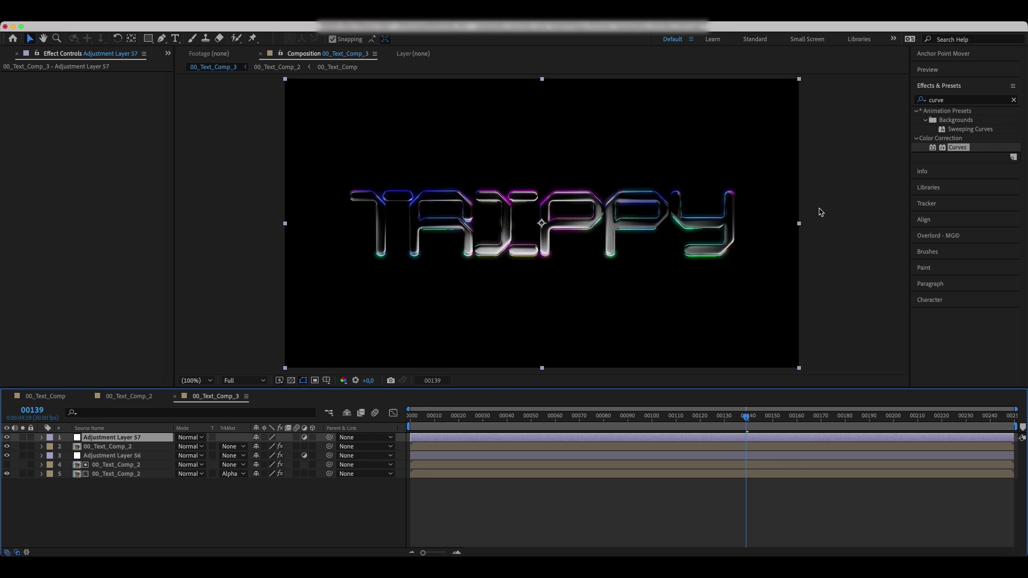
- Apply Fast Box Blur to the new adjustment layer with Blur Radius 1 and 5 iterations
left_click(1012, 99)
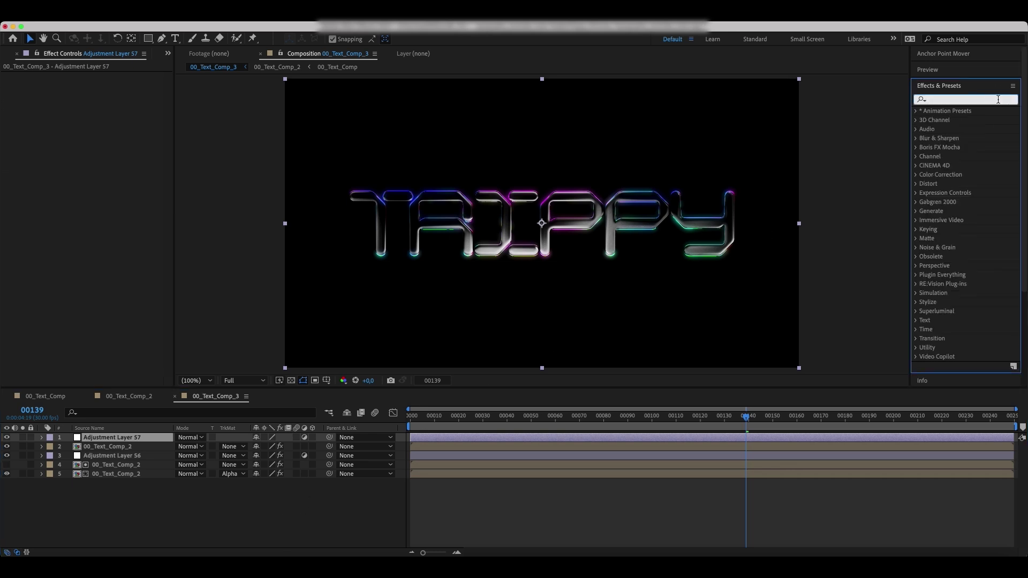
type("fast box")
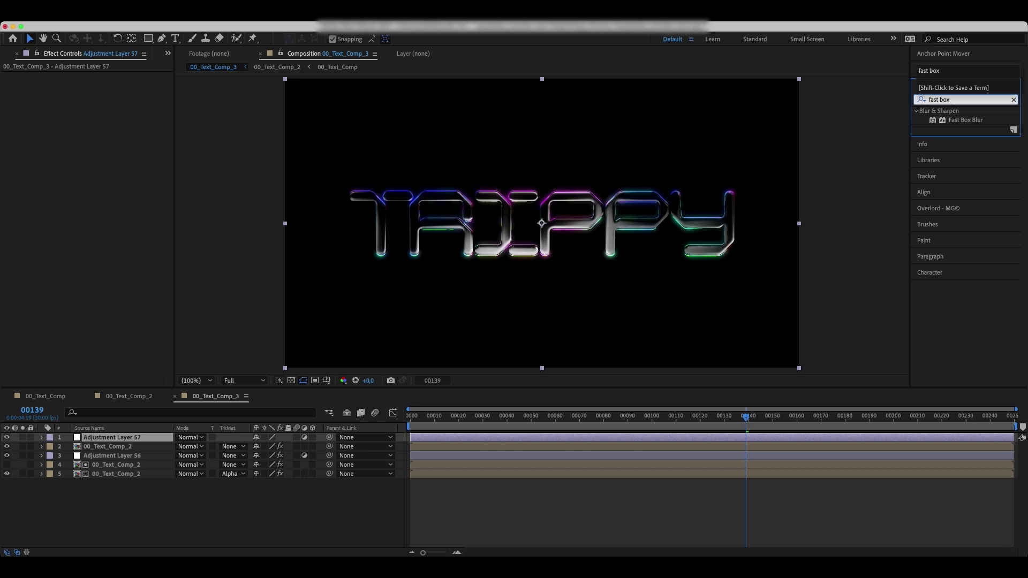
double_click(956, 126)
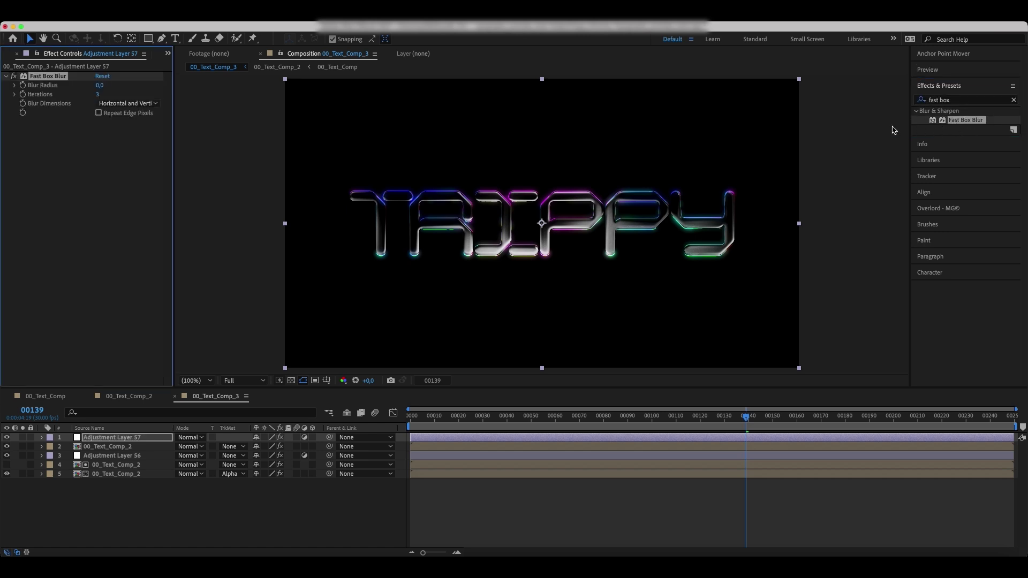
left_click(99, 86)
type("1")
left_click(99, 94)
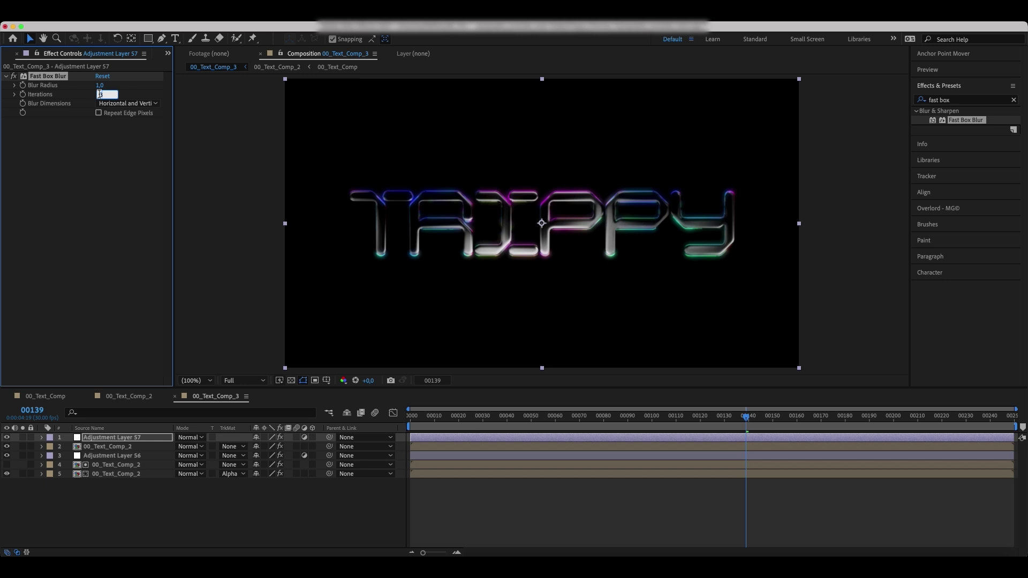
key("Return")
left_click(1013, 101)
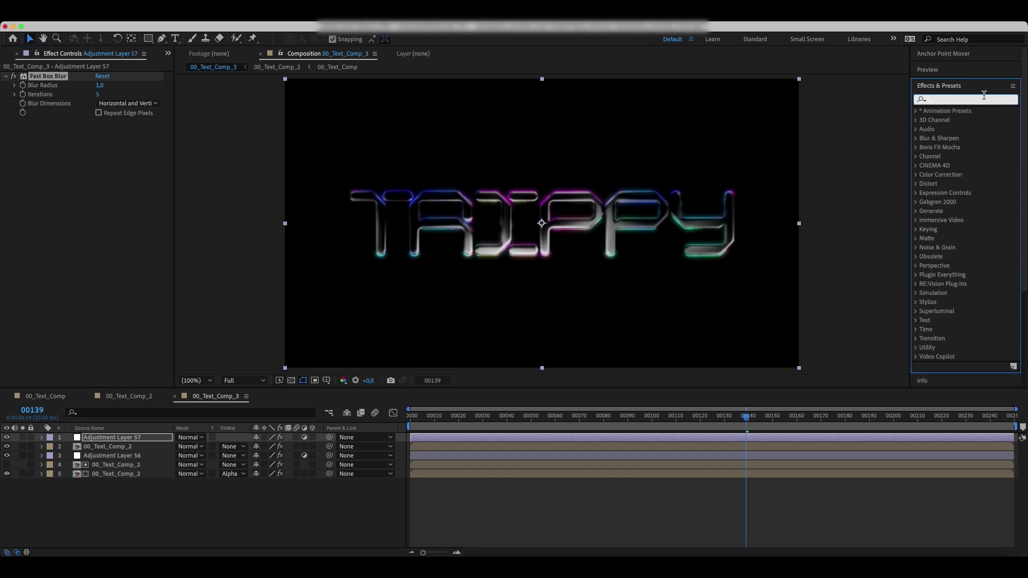
- Apply Sharpen to the top adjustment layer with a Sharpen Amount of 250
type("sharp")
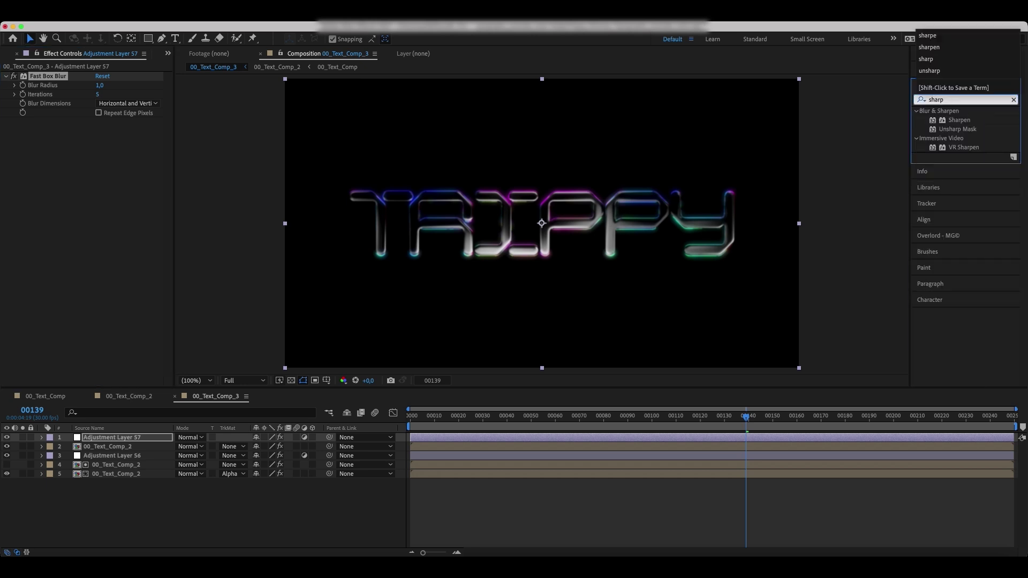
double_click(963, 121)
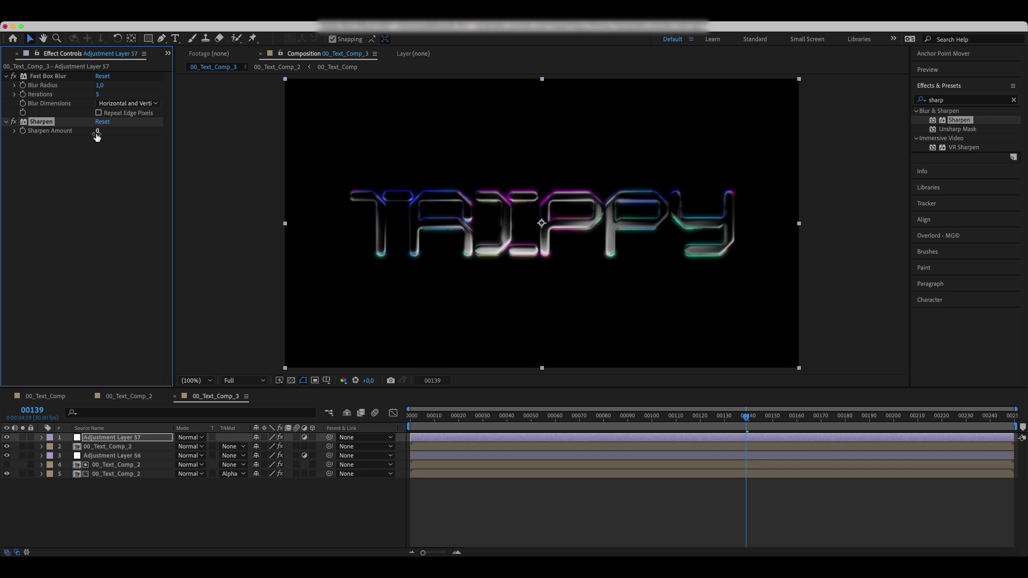
left_click_drag(98, 131, 209, 132)
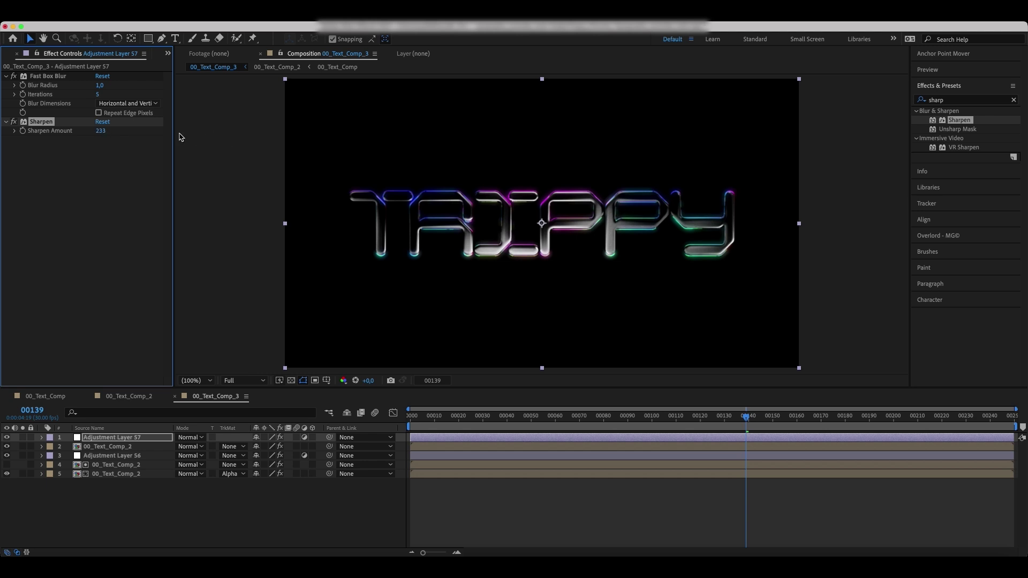
left_click(103, 133)
type("250")
key("Return")
left_click(1014, 100)
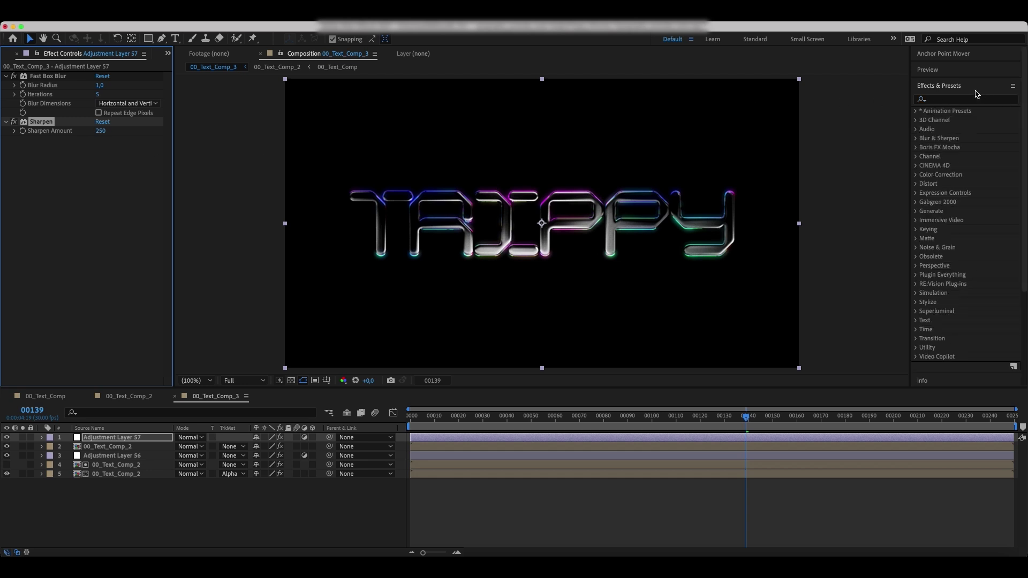
left_click(971, 97)
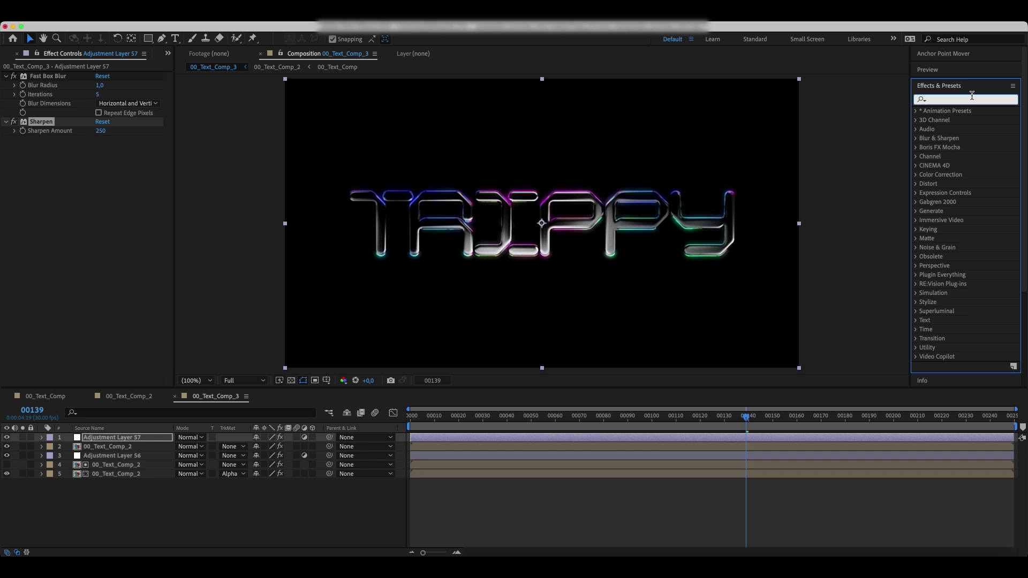
- Apply Brightness & Contrast to the adjustment layer with Brightness 50 and Contrast -100
type("brig")
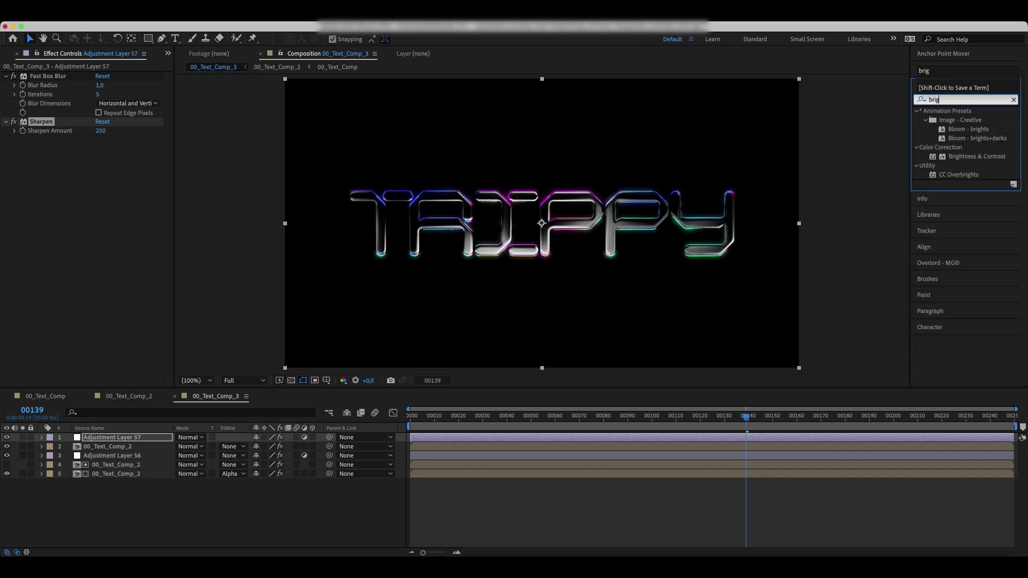
type("h")
left_click(977, 156)
double_click(977, 156)
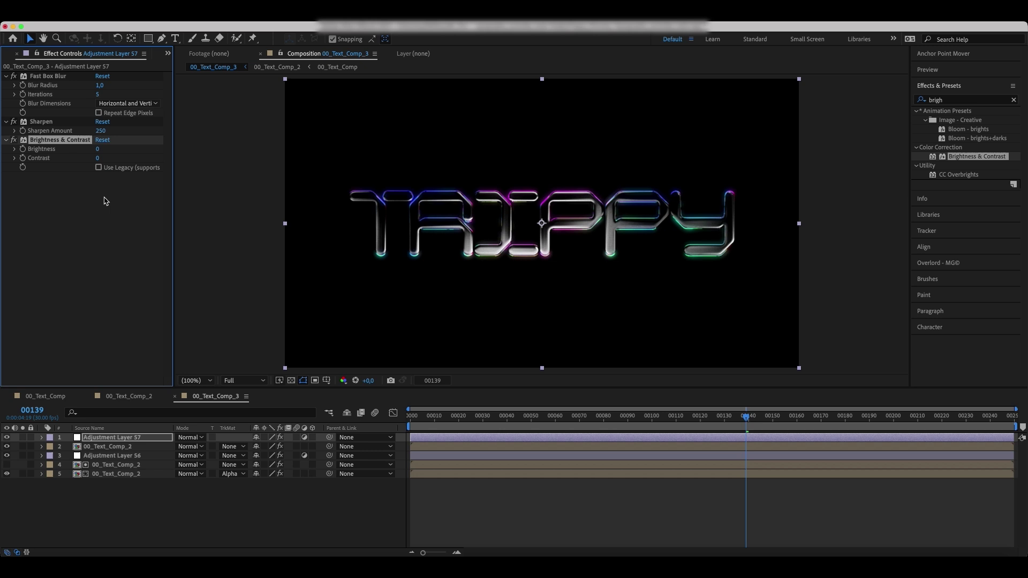
left_click_drag(98, 149, 125, 152)
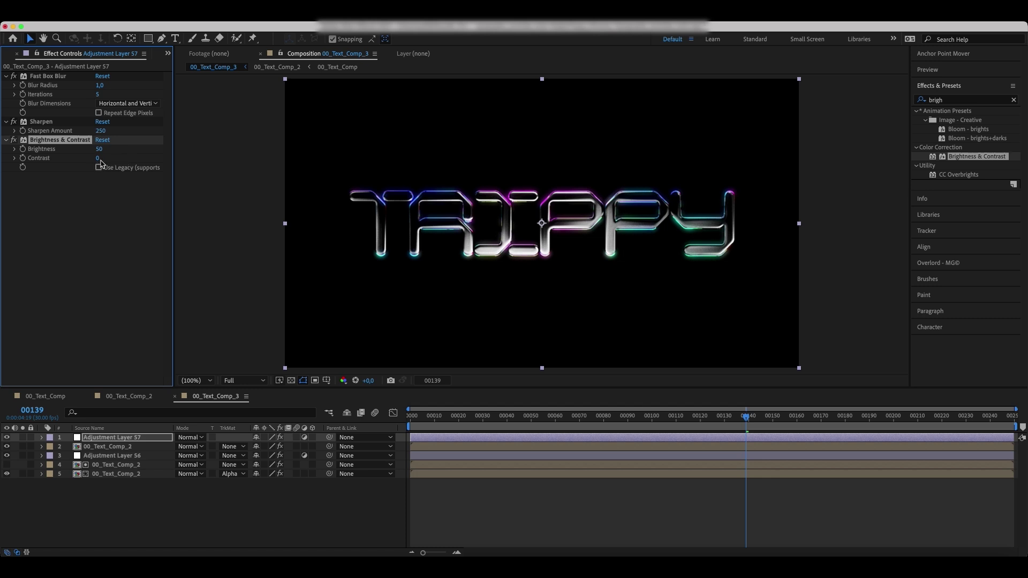
left_click_drag(100, 162, 59, 174)
- Clear the effects search and search for 'cc light s'
left_click(101, 227)
left_click(1013, 100)
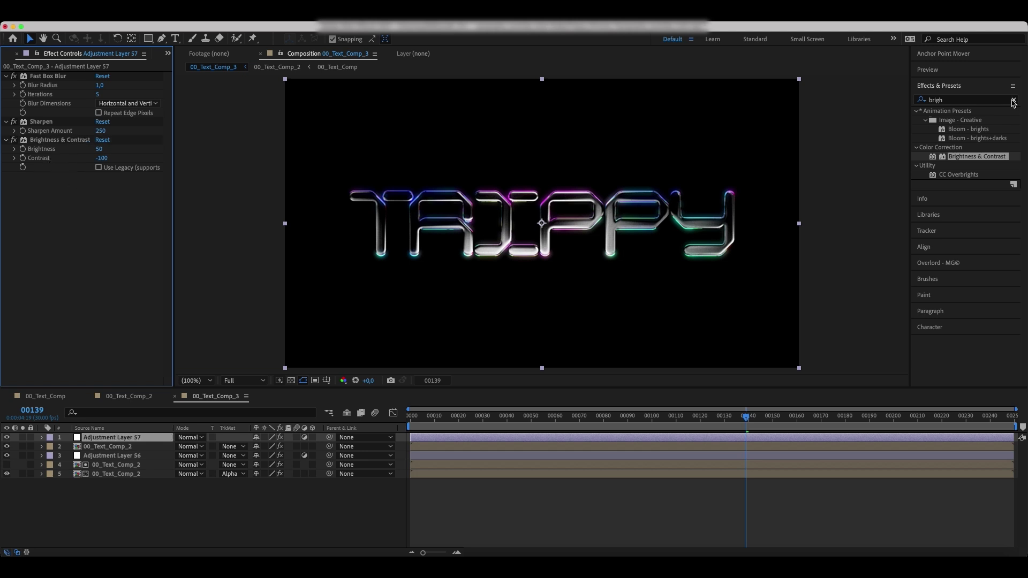
left_click(984, 102)
type("cc li")
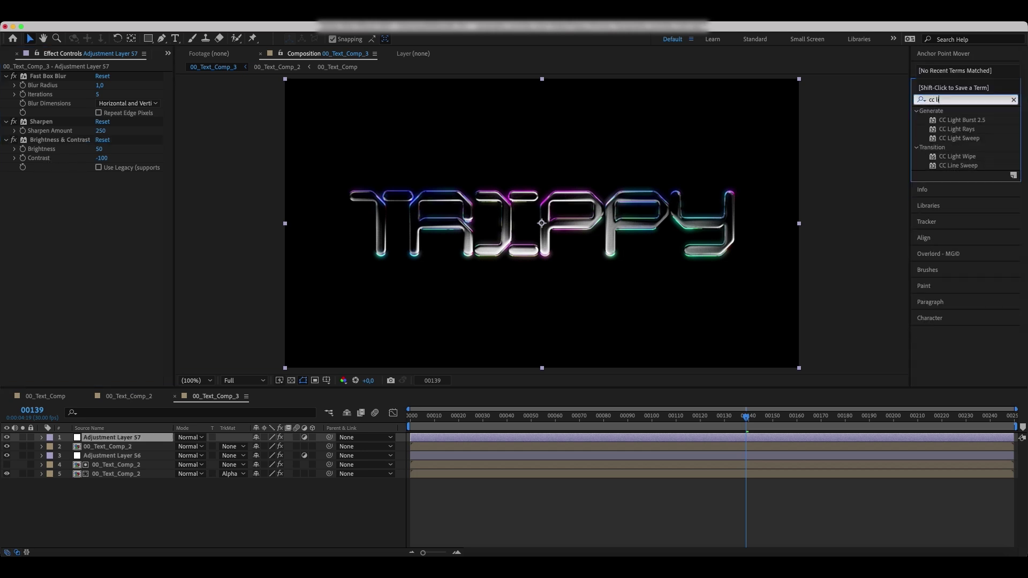
type("ght s")
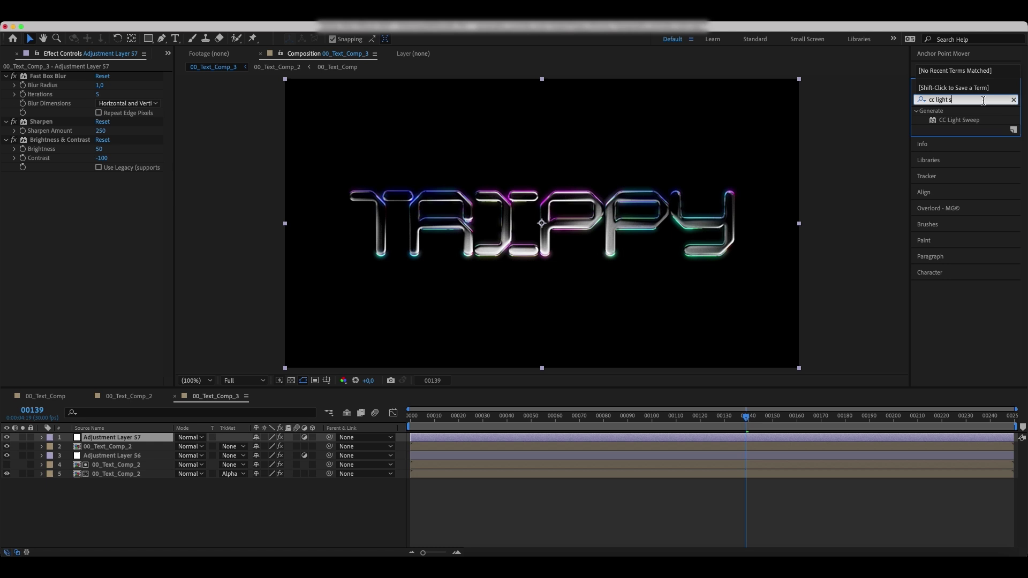
- Apply CC Light Sweep with Direction 90°, Edge Intensity 295, centred lower on the letters
double_click(958, 120)
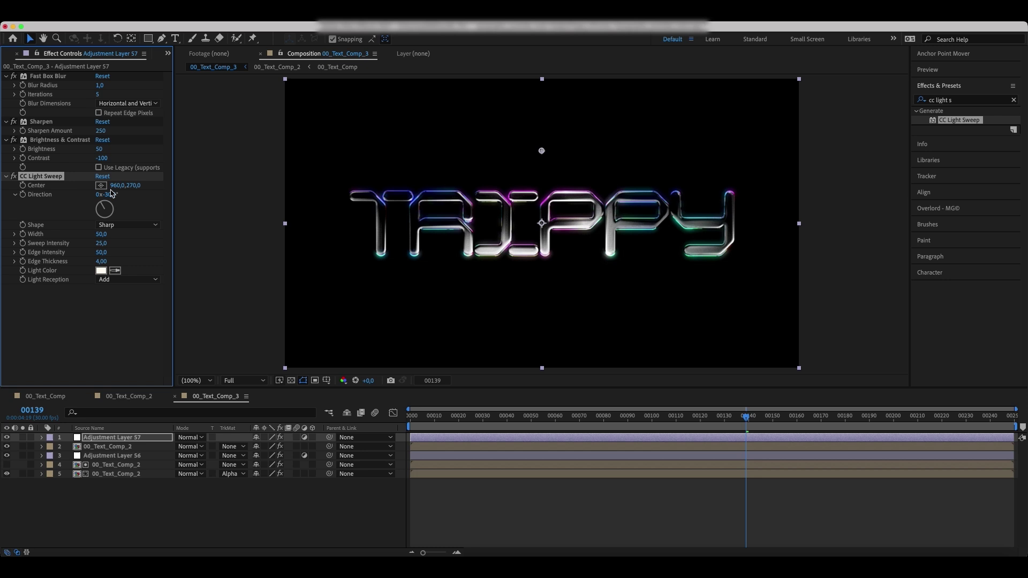
left_click_drag(109, 195, 150, 194)
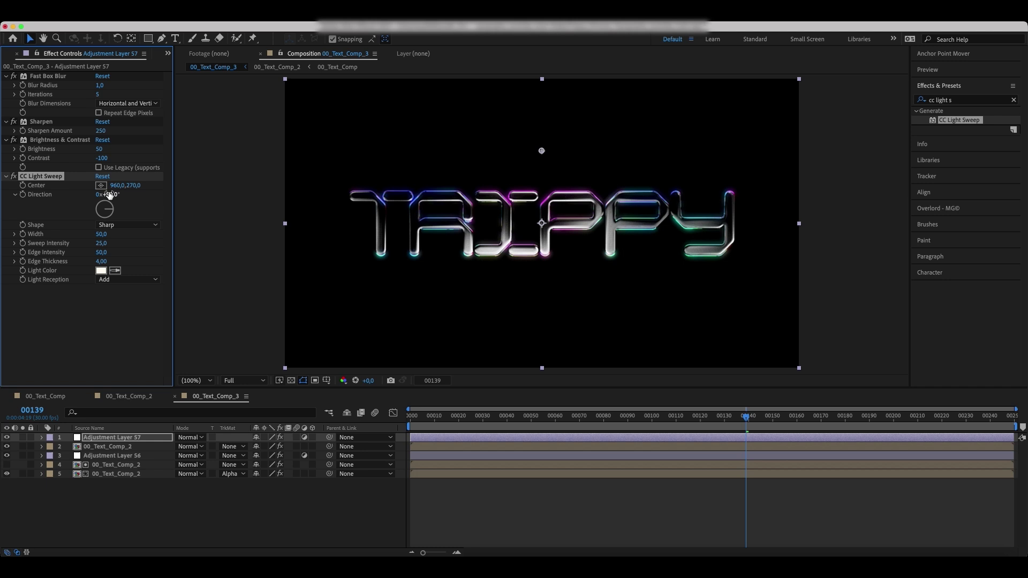
left_click_drag(133, 184, 194, 183)
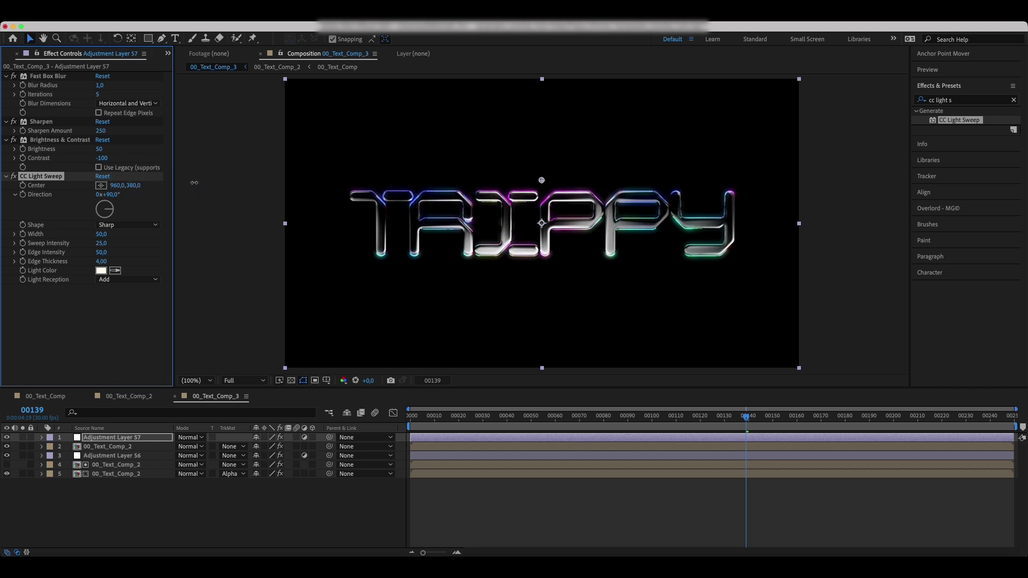
left_click(104, 253)
key("Return")
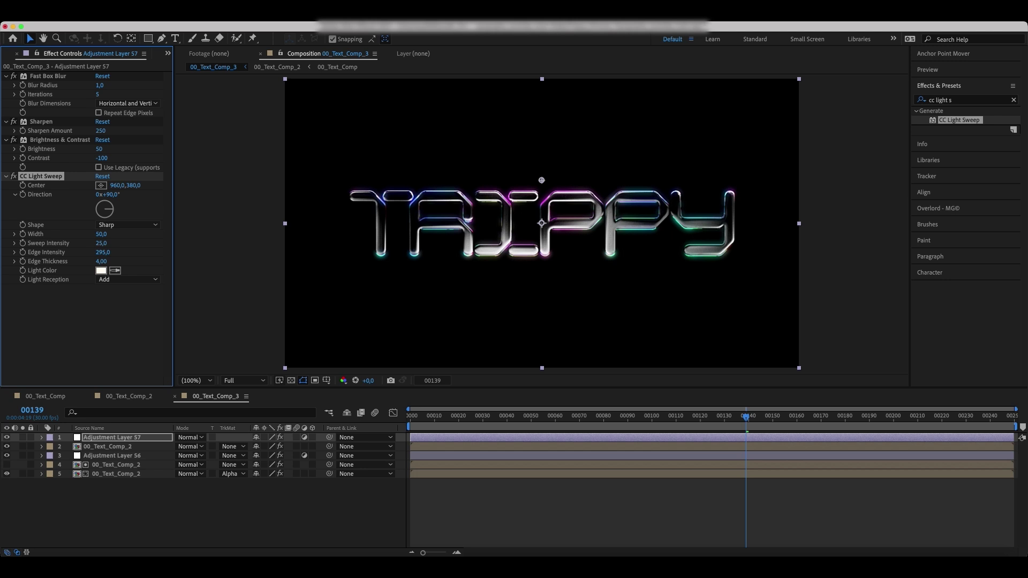
left_click_drag(134, 185, 139, 186)
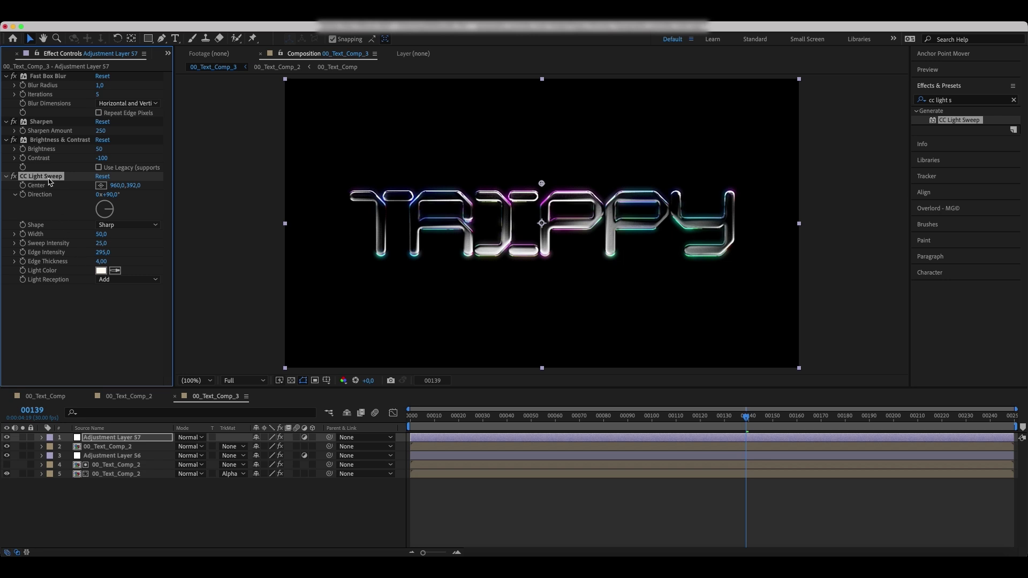
- Duplicate the light sweep, moving the copy to Center Y 702 and the original to Y 382
key("super+d")
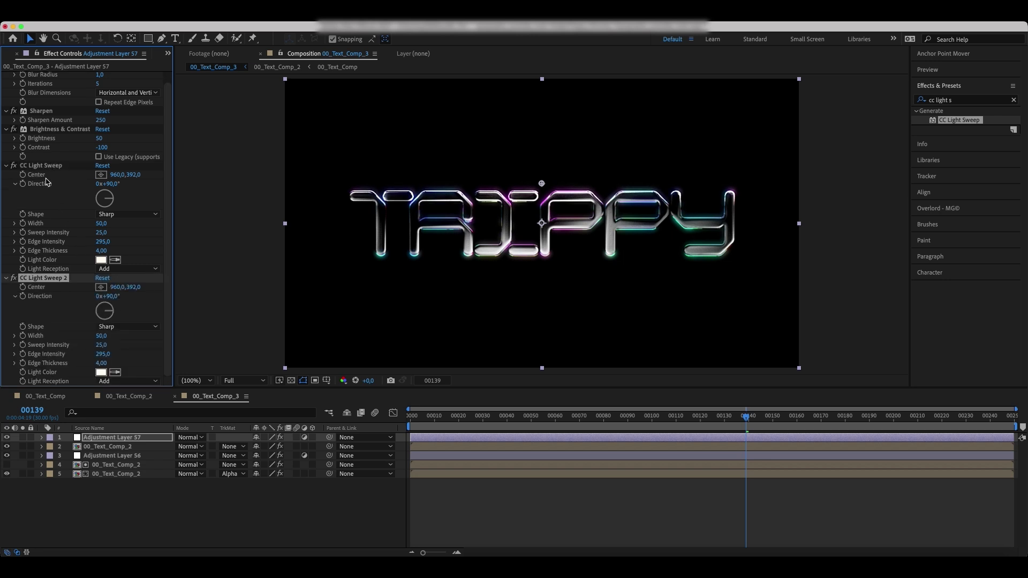
left_click_drag(129, 287, 291, 288)
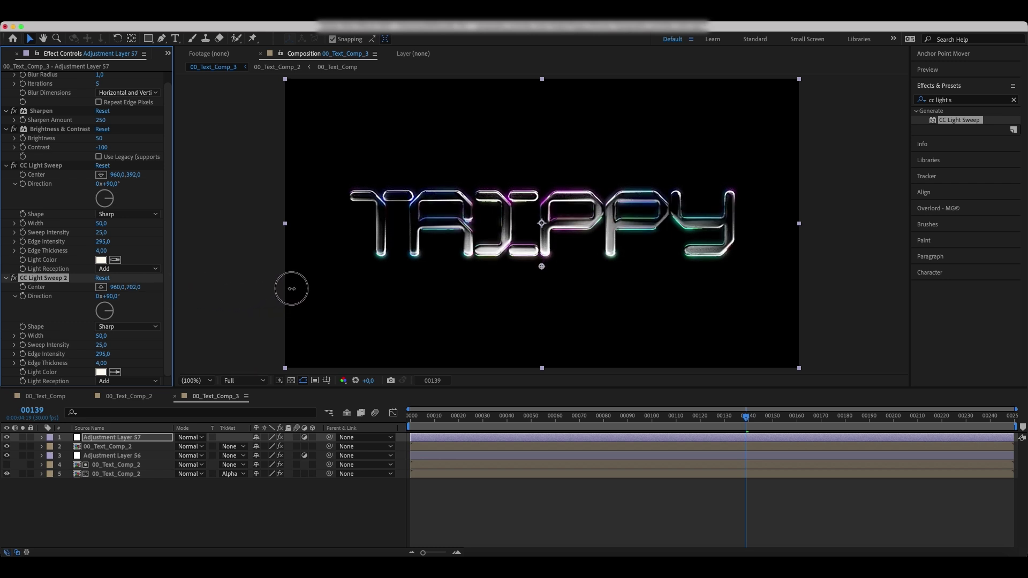
left_click(133, 174)
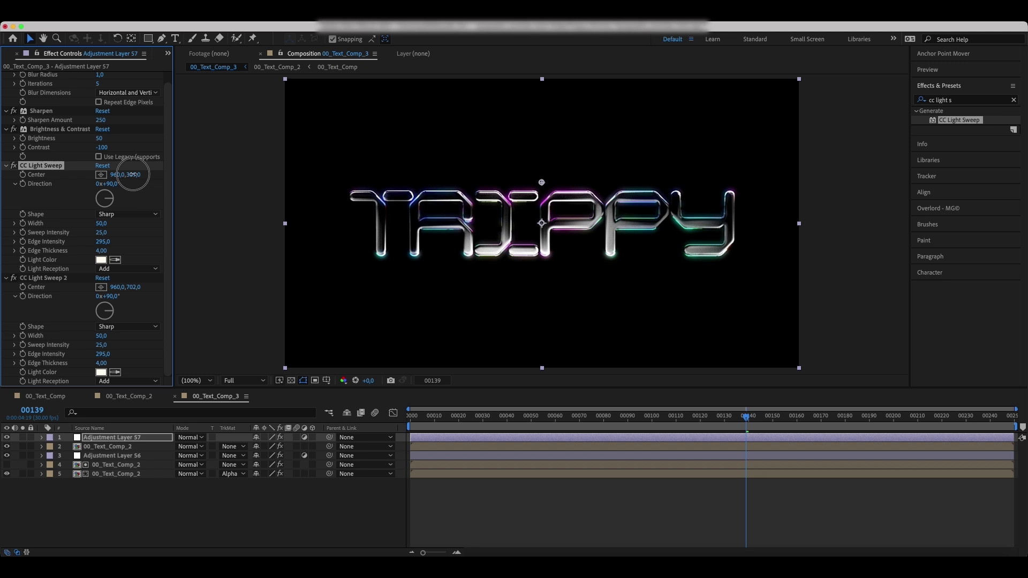
left_click_drag(132, 175, 142, 175)
left_click(1013, 99)
- Search 'gau' and apply Gaussian Blur with Blurriness 1.5 to the adjustment layer
left_click(958, 100)
type("ga")
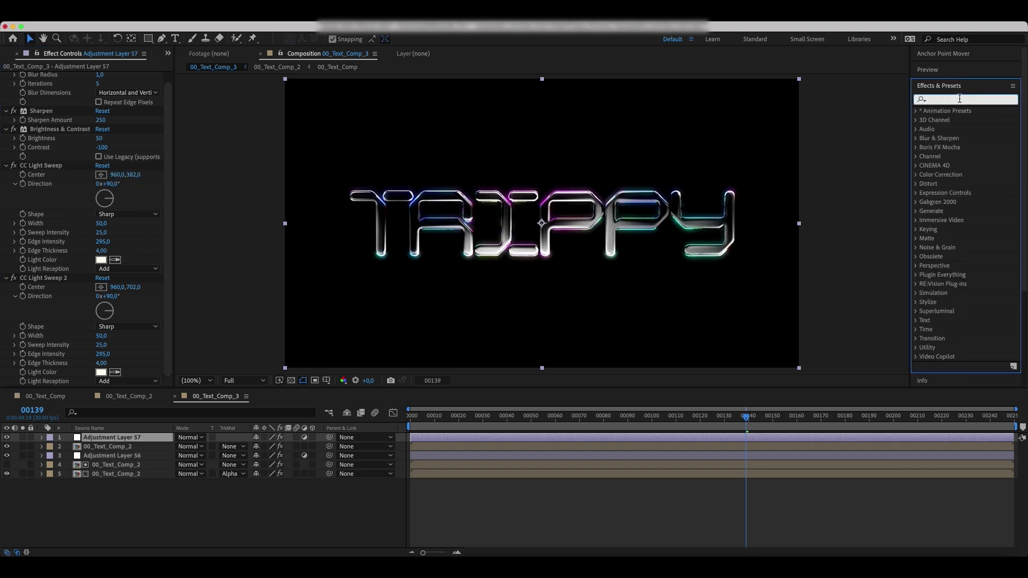
type("u")
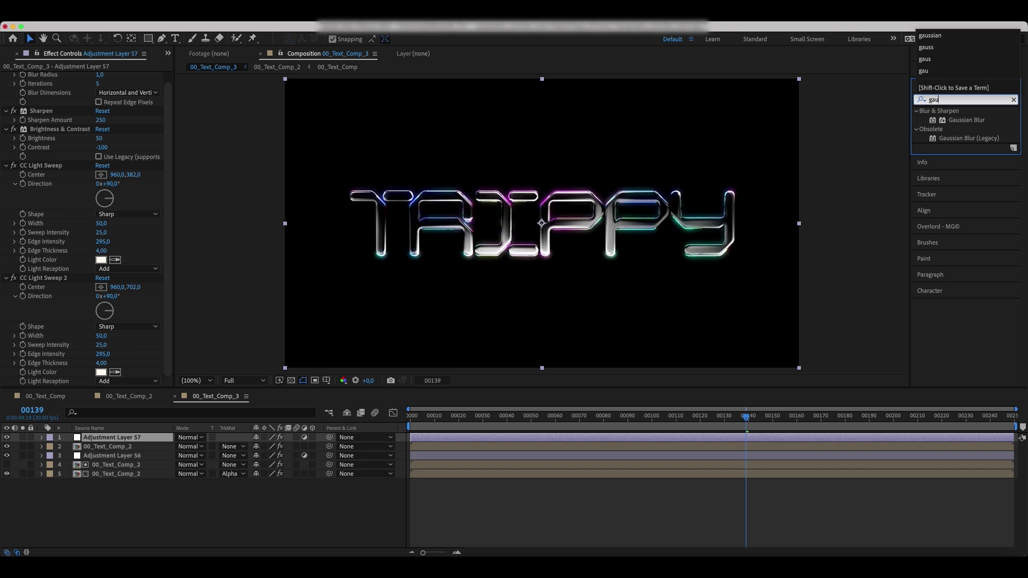
double_click(964, 121)
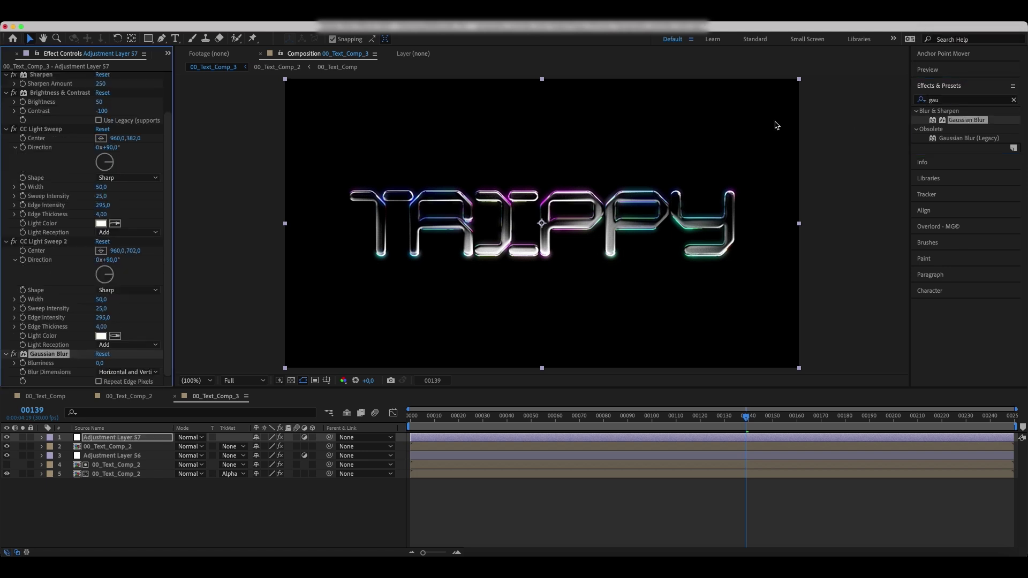
left_click(100, 363)
key("Return")
left_click(1013, 100)
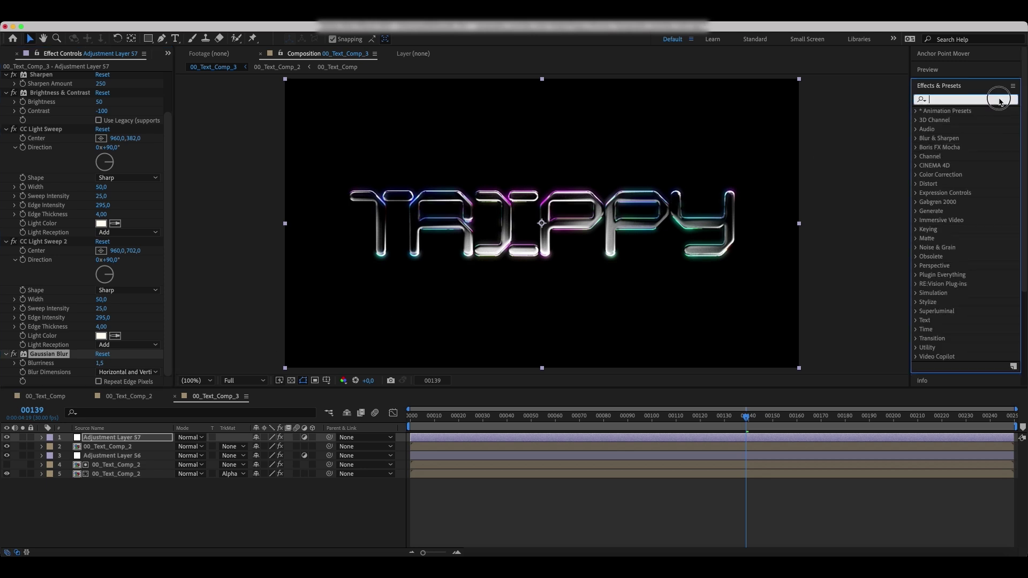
- Apply Curves, raising the upper RGB point and adding a lower point for a brightening S-curve
type("curve")
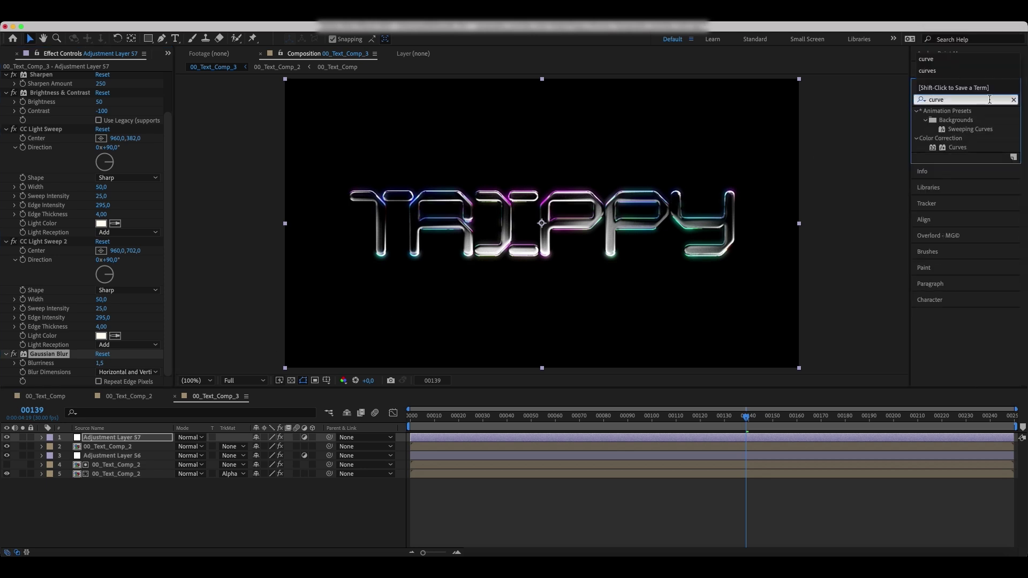
double_click(957, 147)
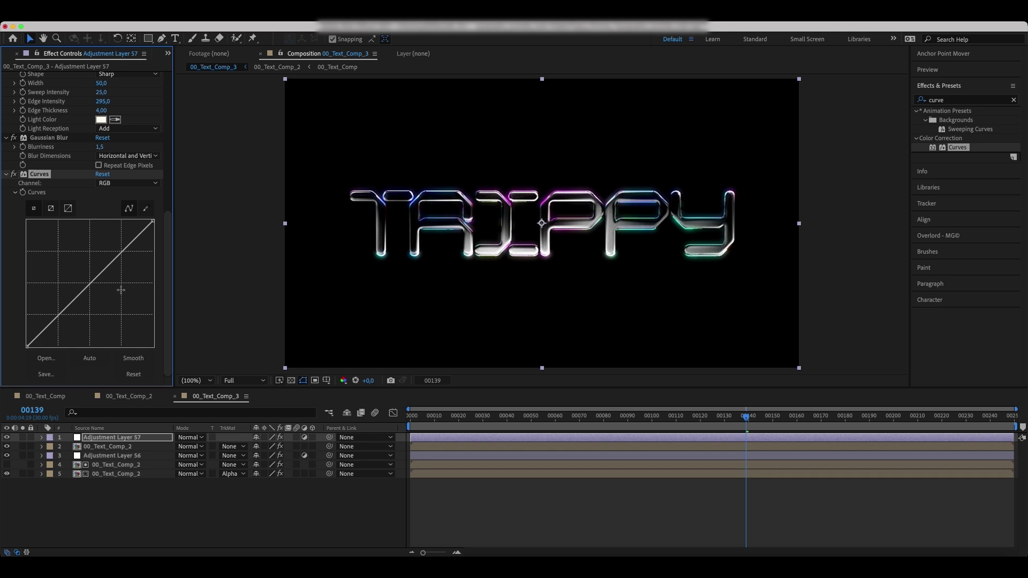
left_click_drag(117, 258, 97, 242)
left_click_drag(56, 301, 58, 303)
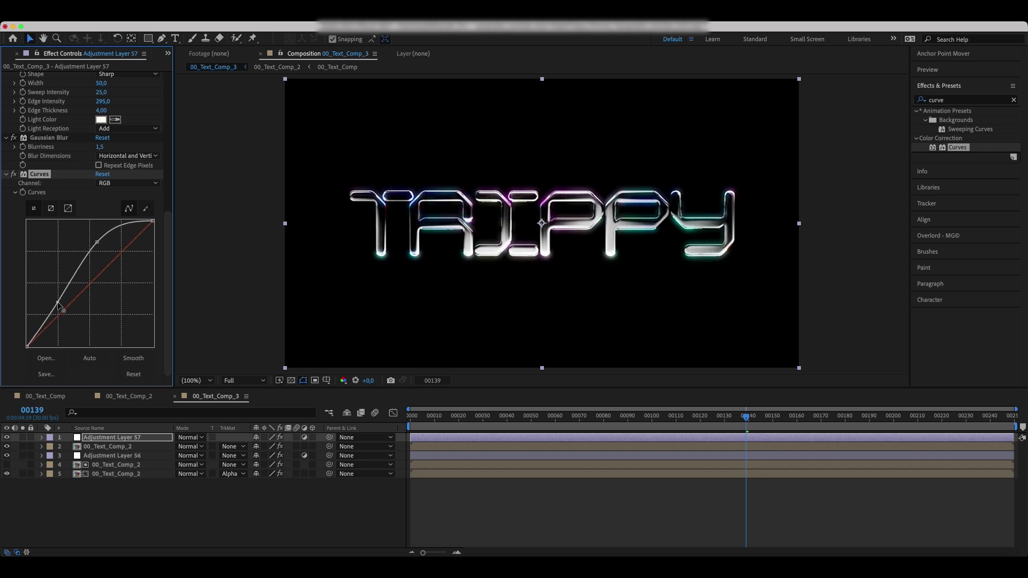
key("space")
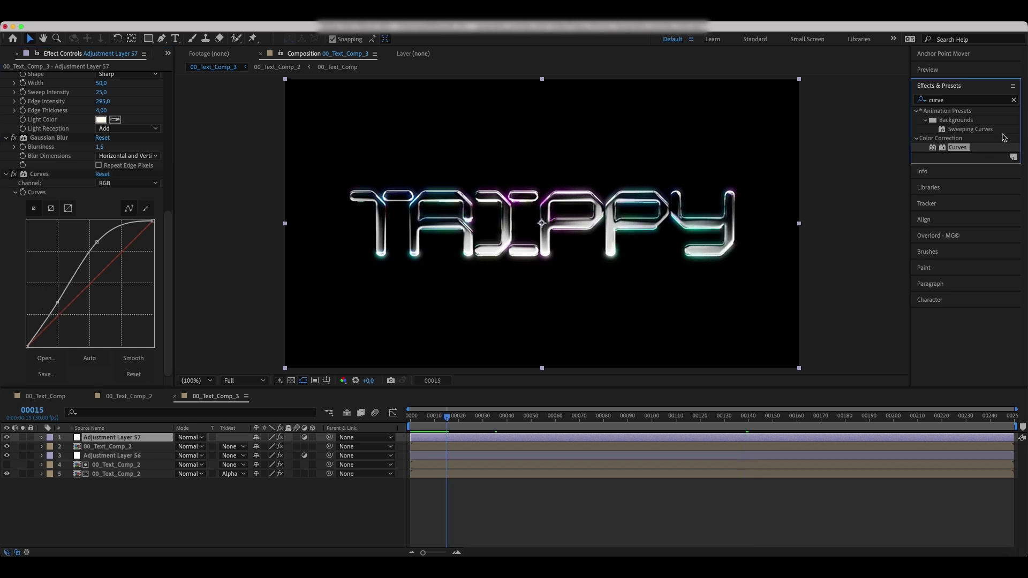
left_click(1013, 99)
left_click(989, 100)
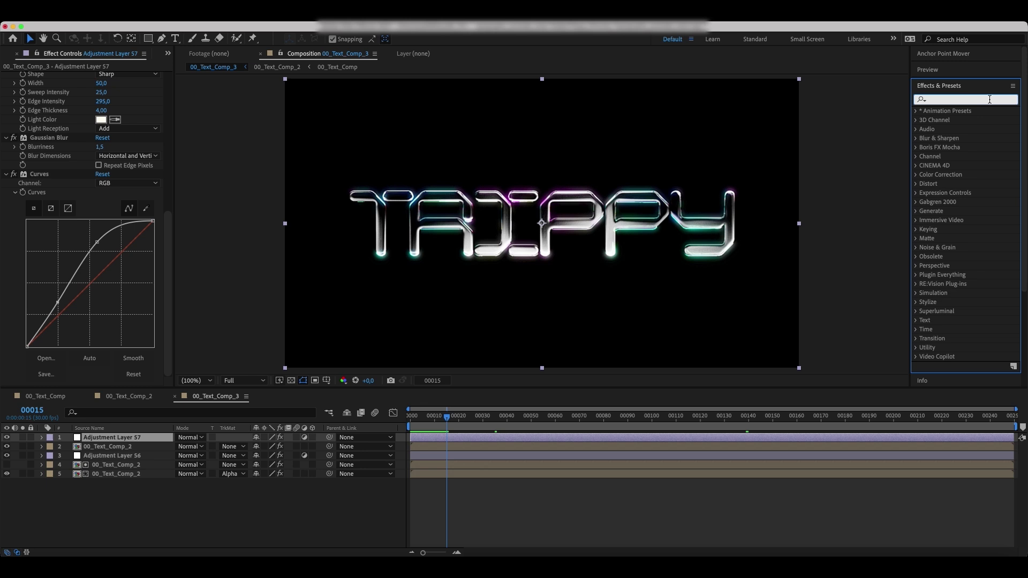
- Search 'noise' and apply Noise with Amount of Noise 5% to the adjustment layer
type("noise")
double_click(956, 156)
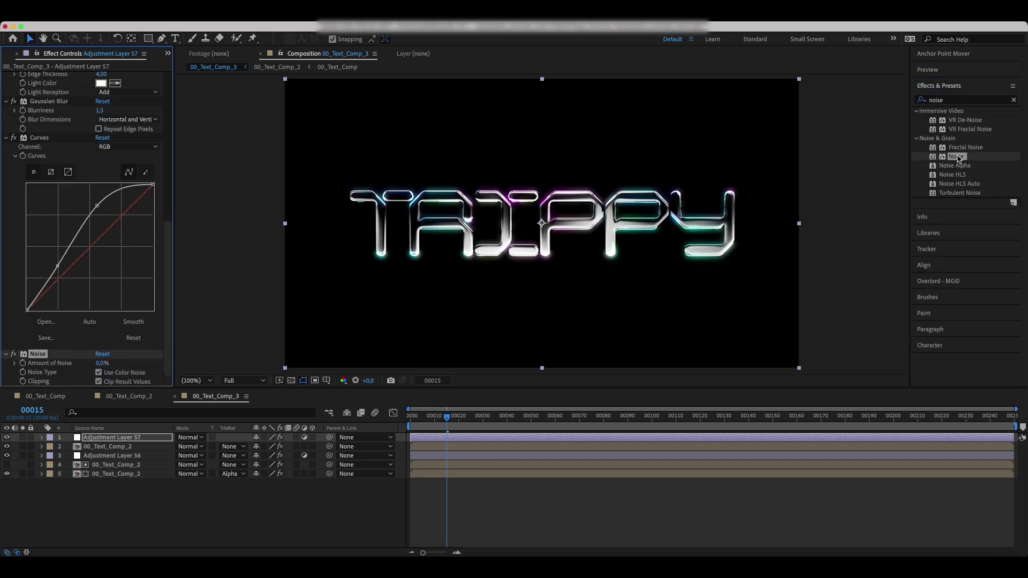
left_click(100, 362)
key("Return")
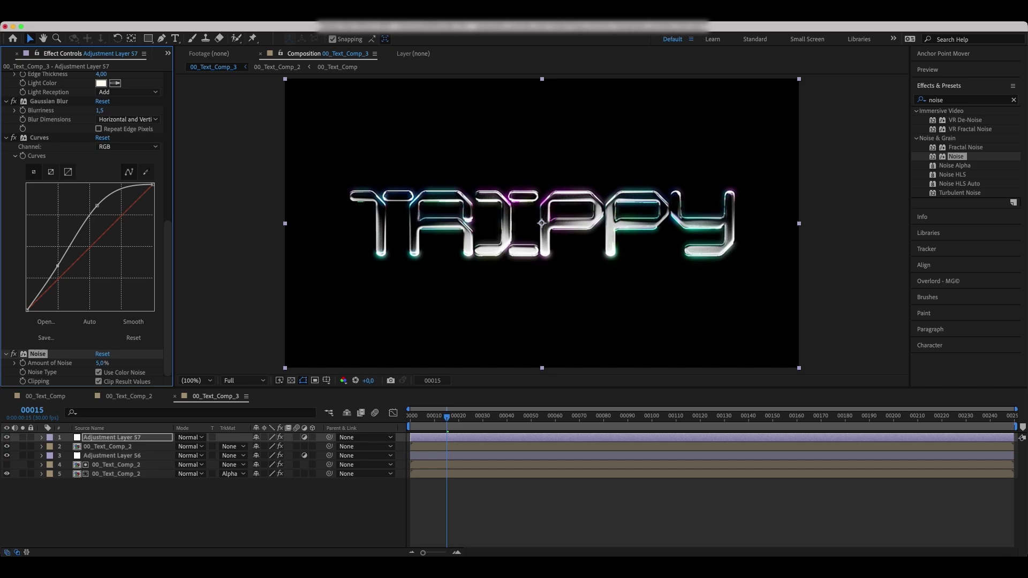